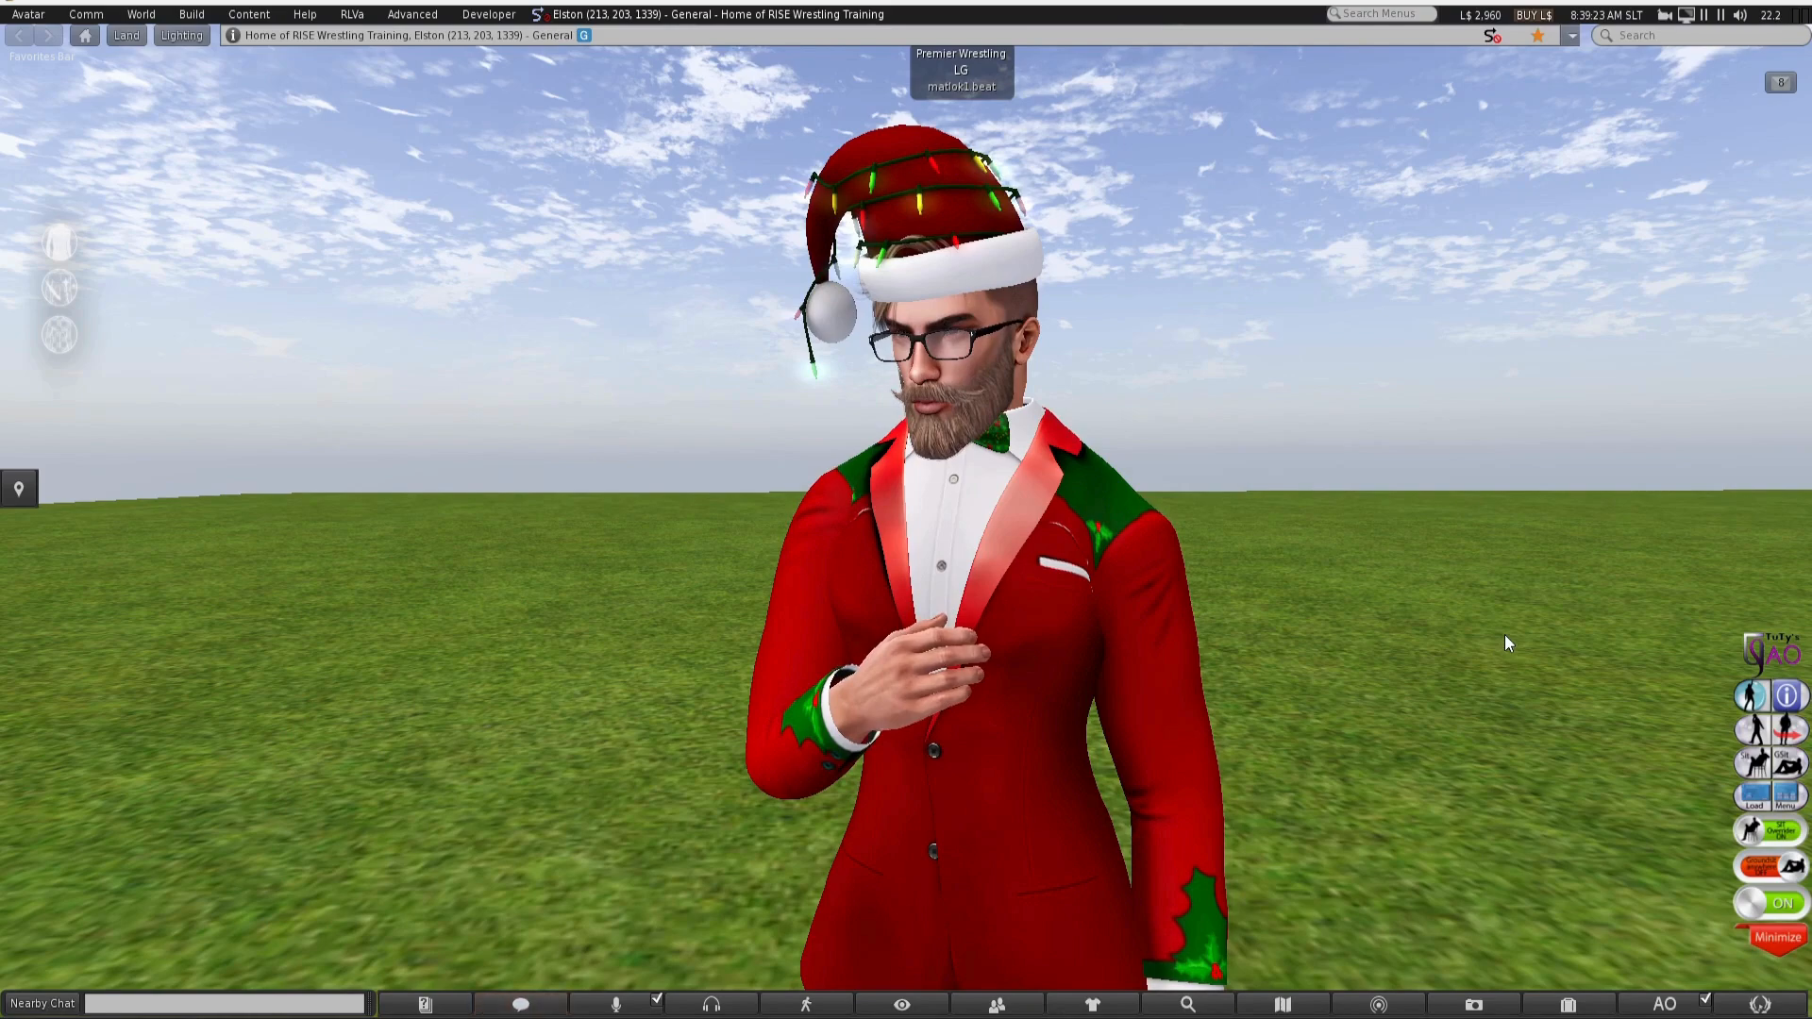
Load the cube demo.dae file from the Desktop as a mesh model for upload
{"action": "left_click", "coordinate": [194, 15]}
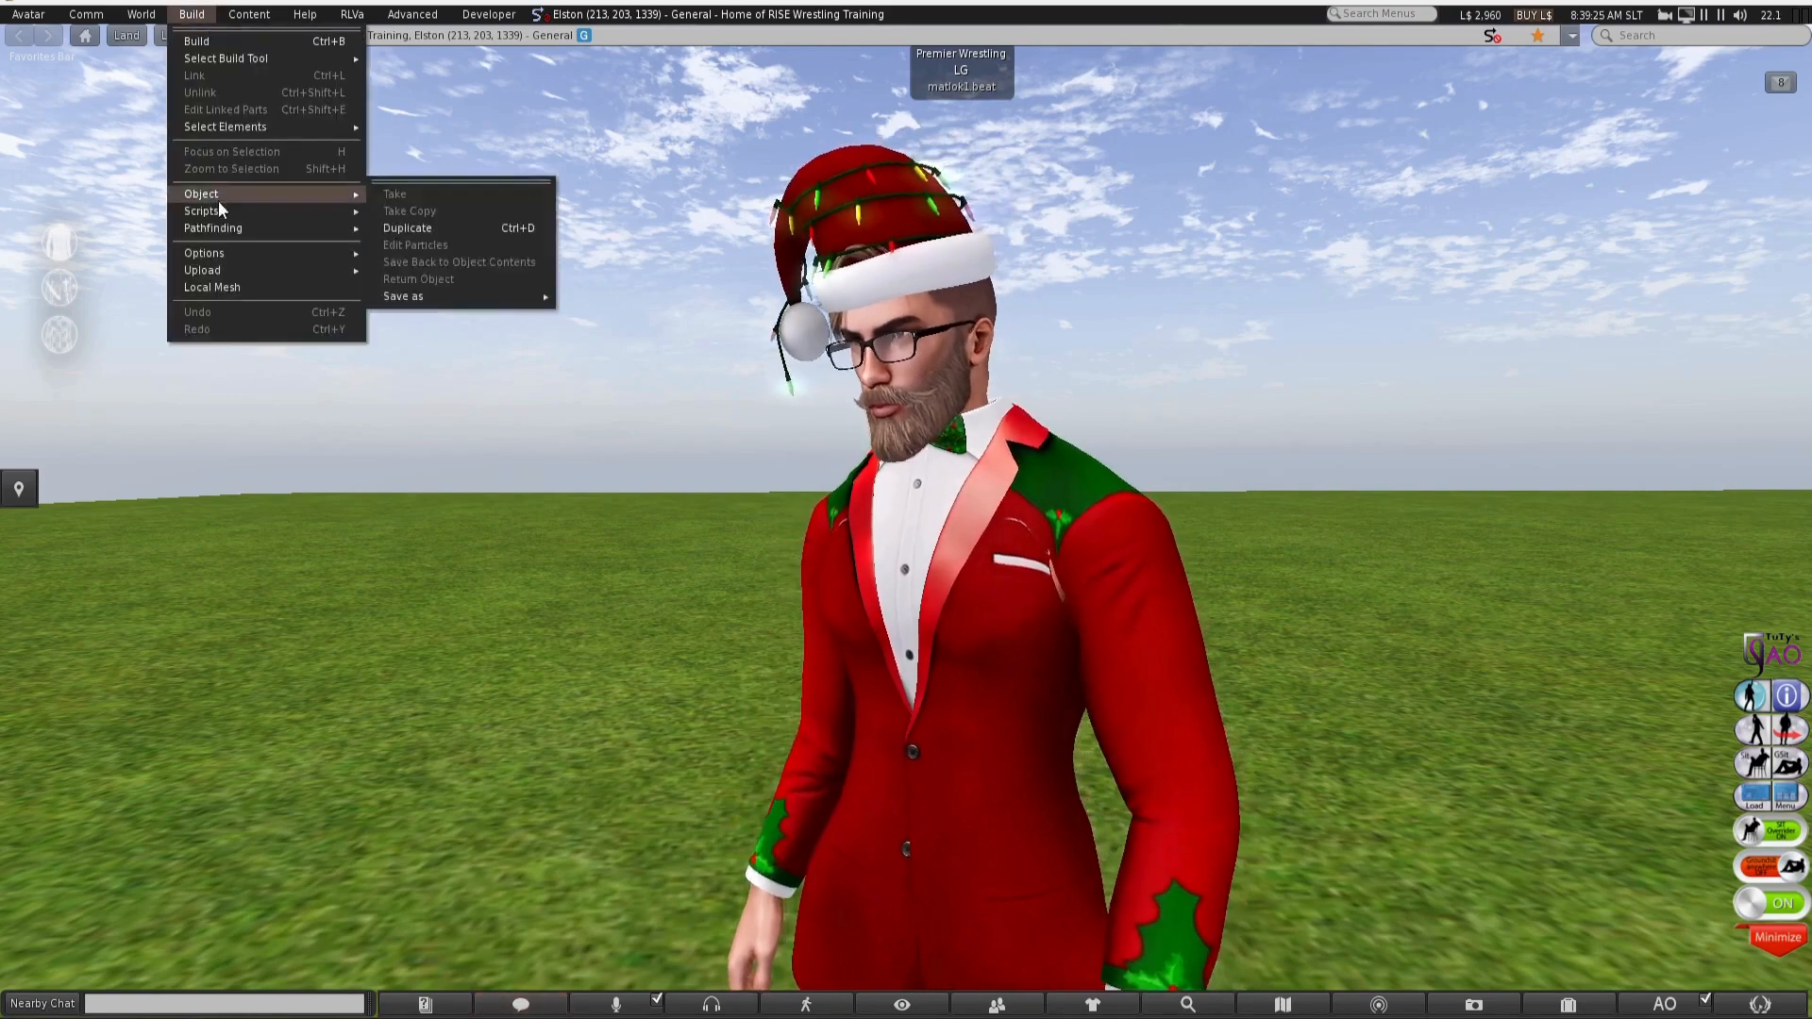
{"action": "mouse_move", "coordinate": [262, 274]}
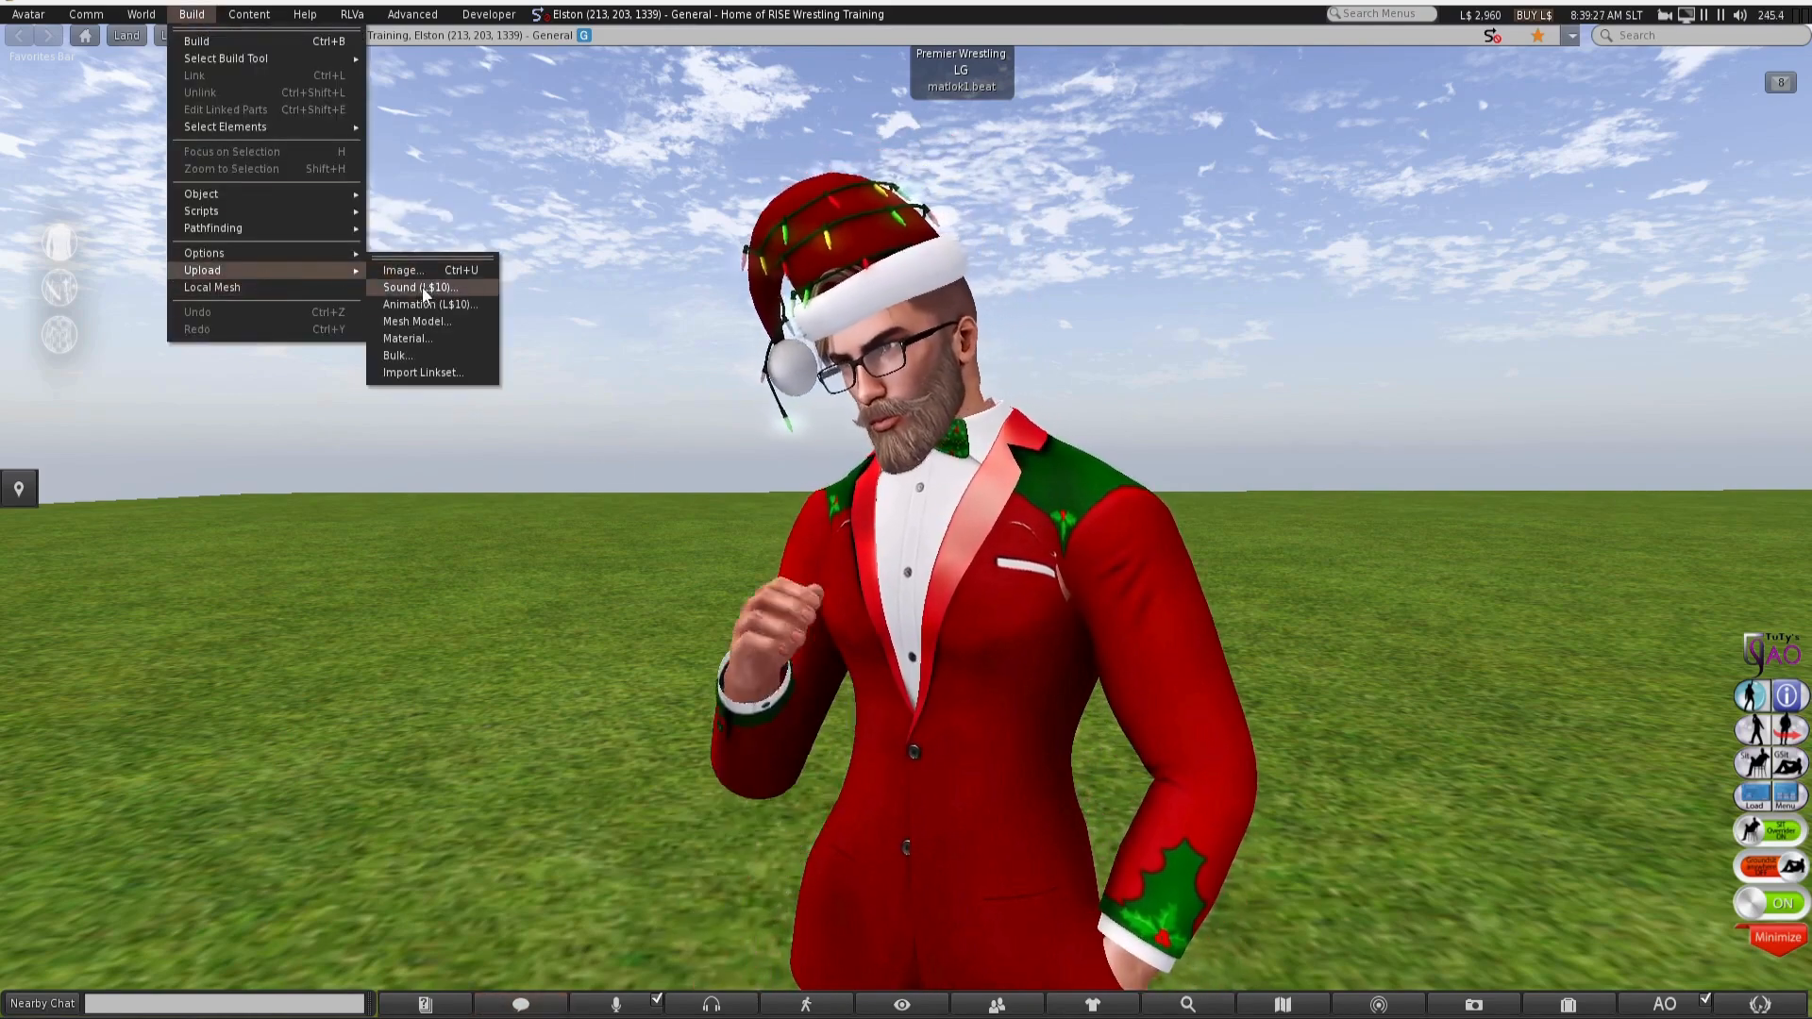
{"action": "left_click", "coordinate": [428, 321]}
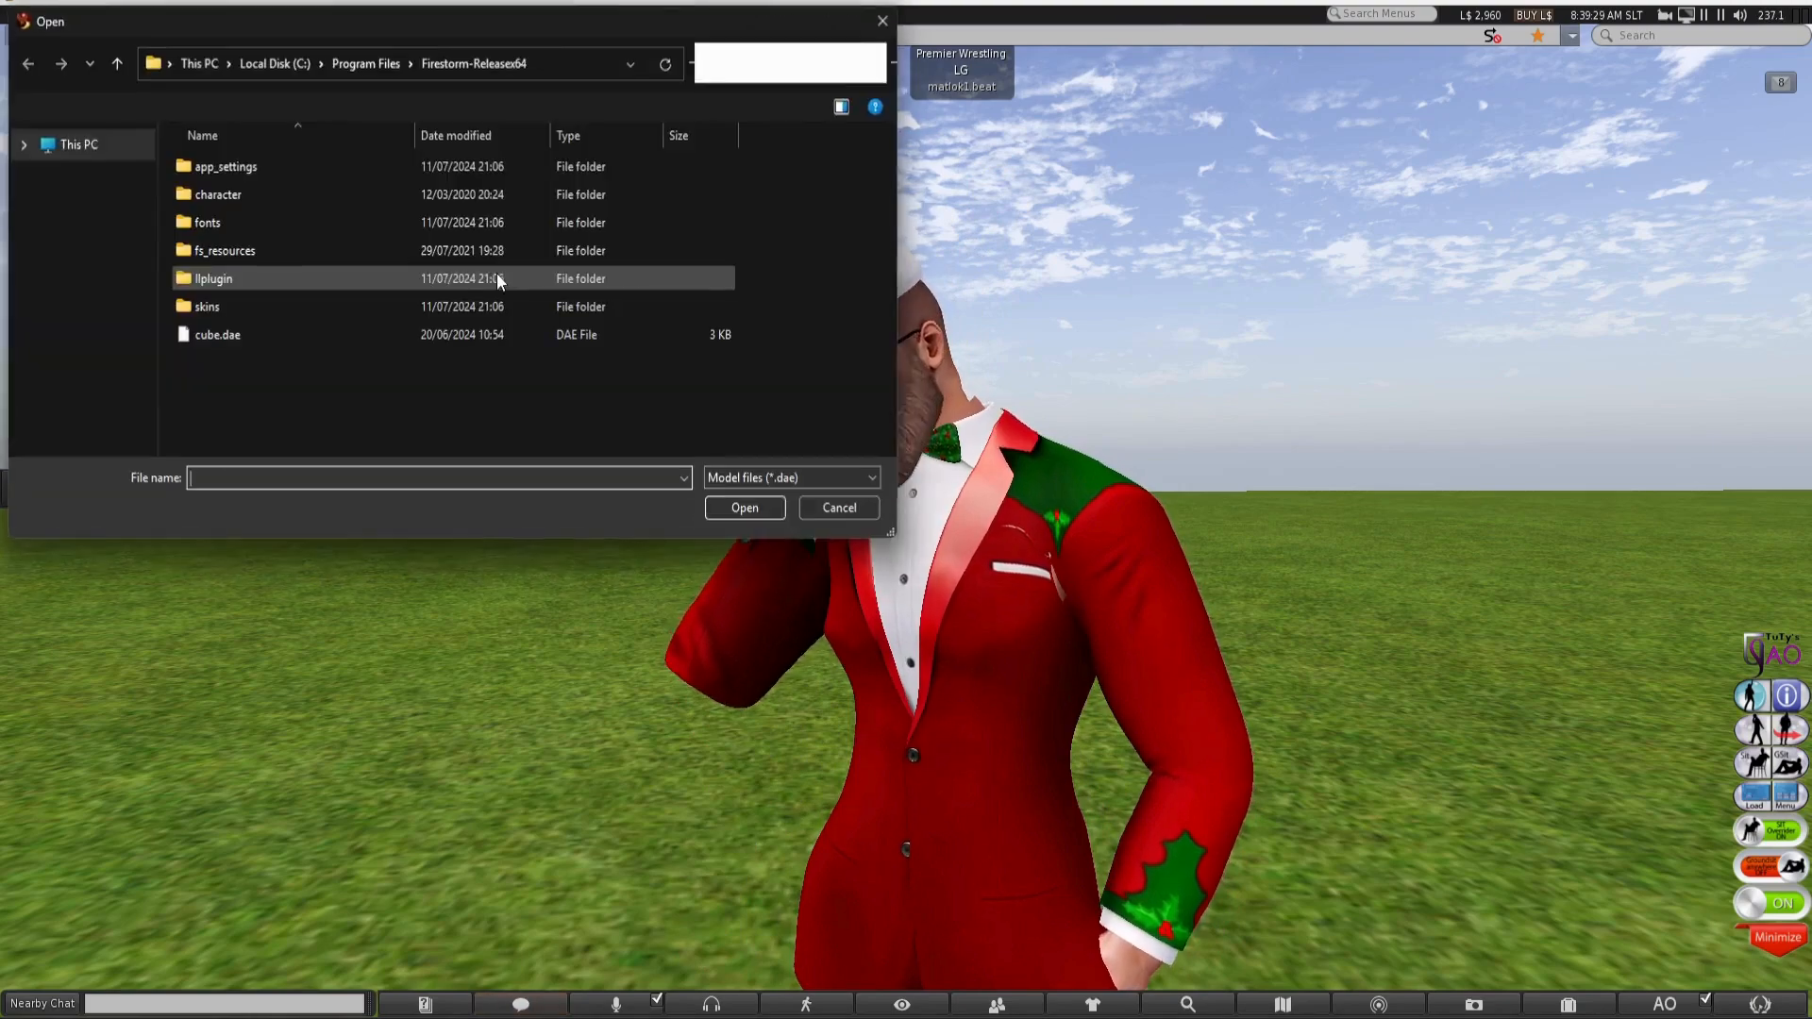
{"action": "scroll", "coordinate": [90, 201], "scroll_direction": "up", "scroll_amount": 2}
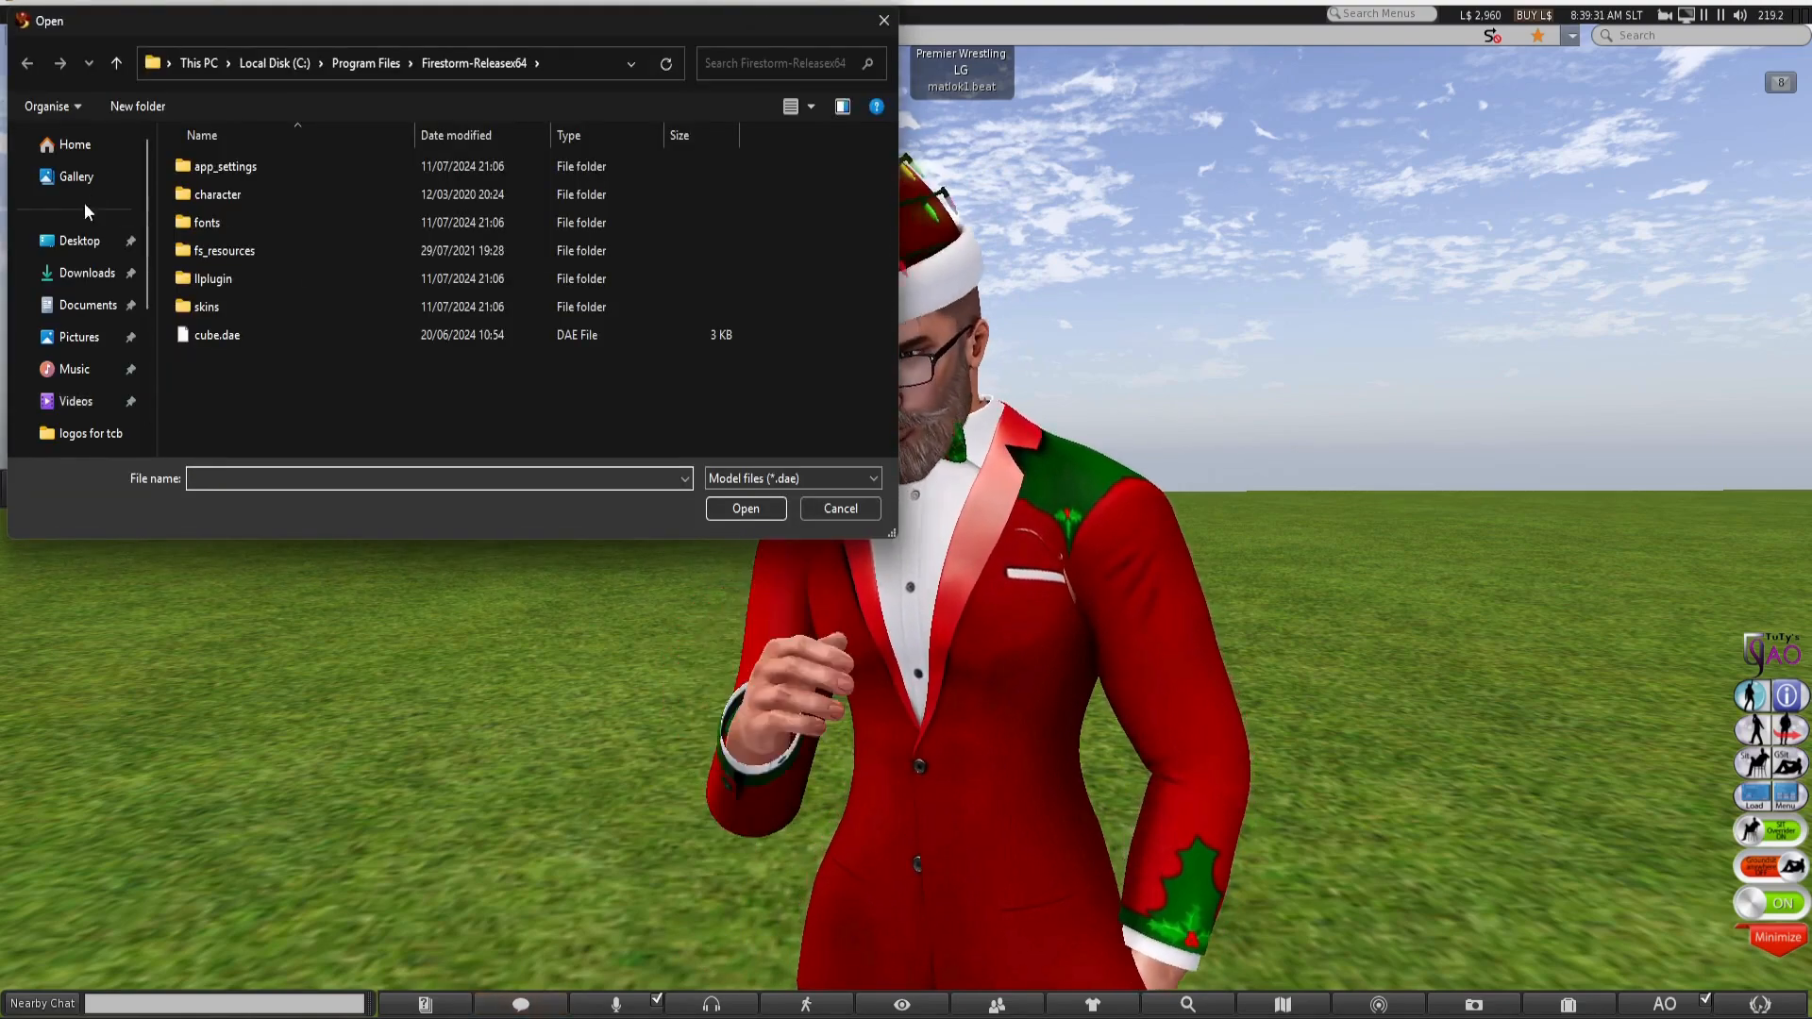
{"action": "left_click", "coordinate": [83, 243]}
{"action": "scroll", "coordinate": [347, 212], "scroll_direction": "down", "scroll_amount": 3}
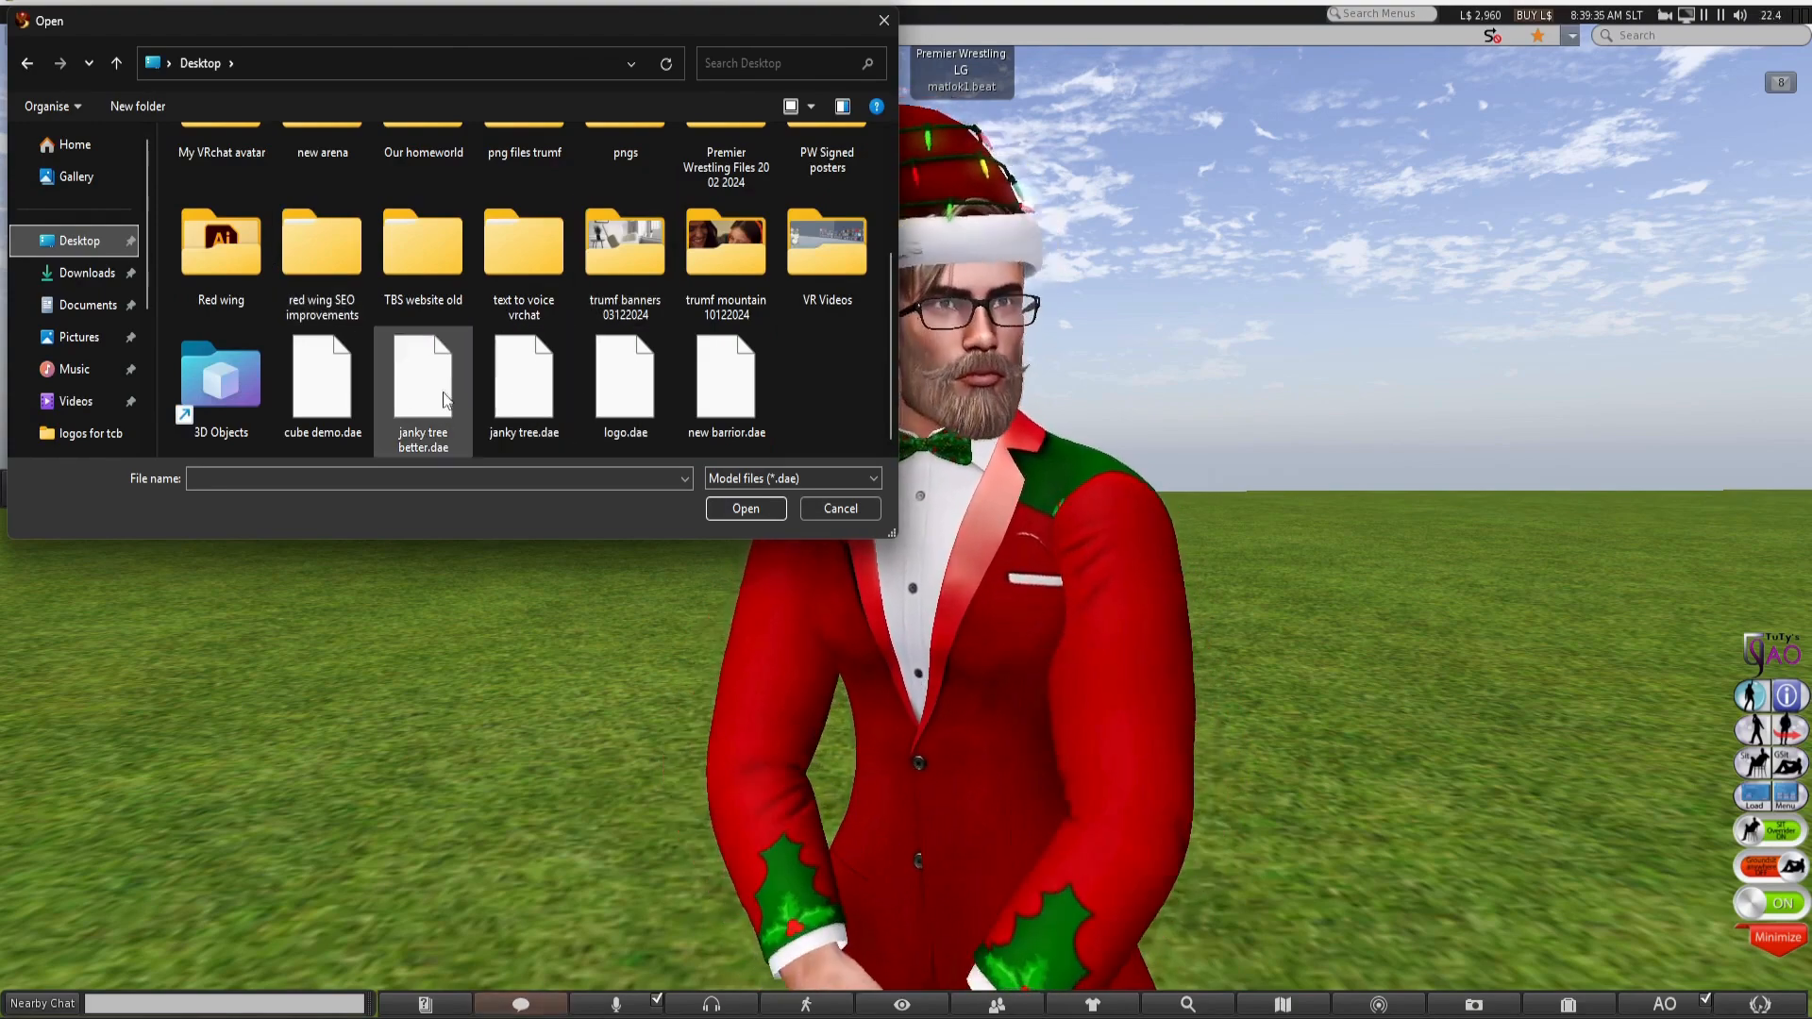
{"action": "left_click", "coordinate": [338, 378]}
{"action": "left_click", "coordinate": [727, 507]}
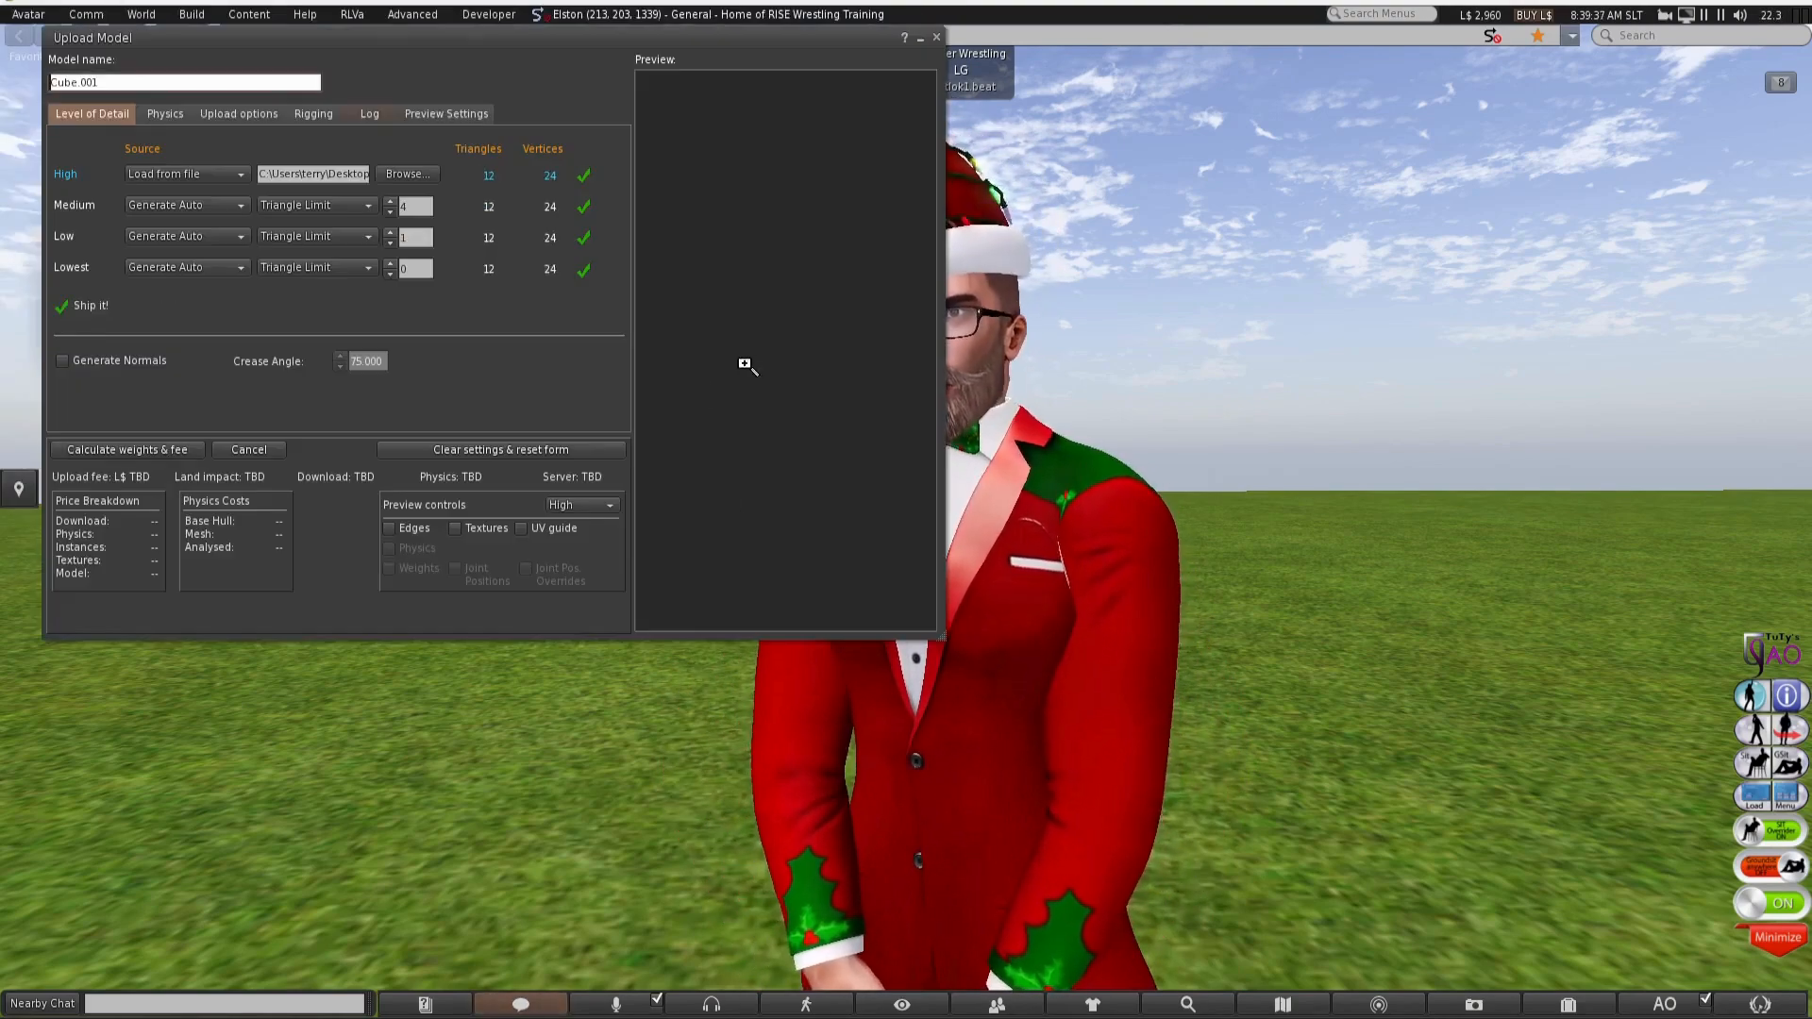
Preview the cube model, calculate its weights and fee, and upload it with the default level of detail settings
{"action": "left_click_drag", "start_coordinate": [767, 360], "coordinate": [646, 341]}
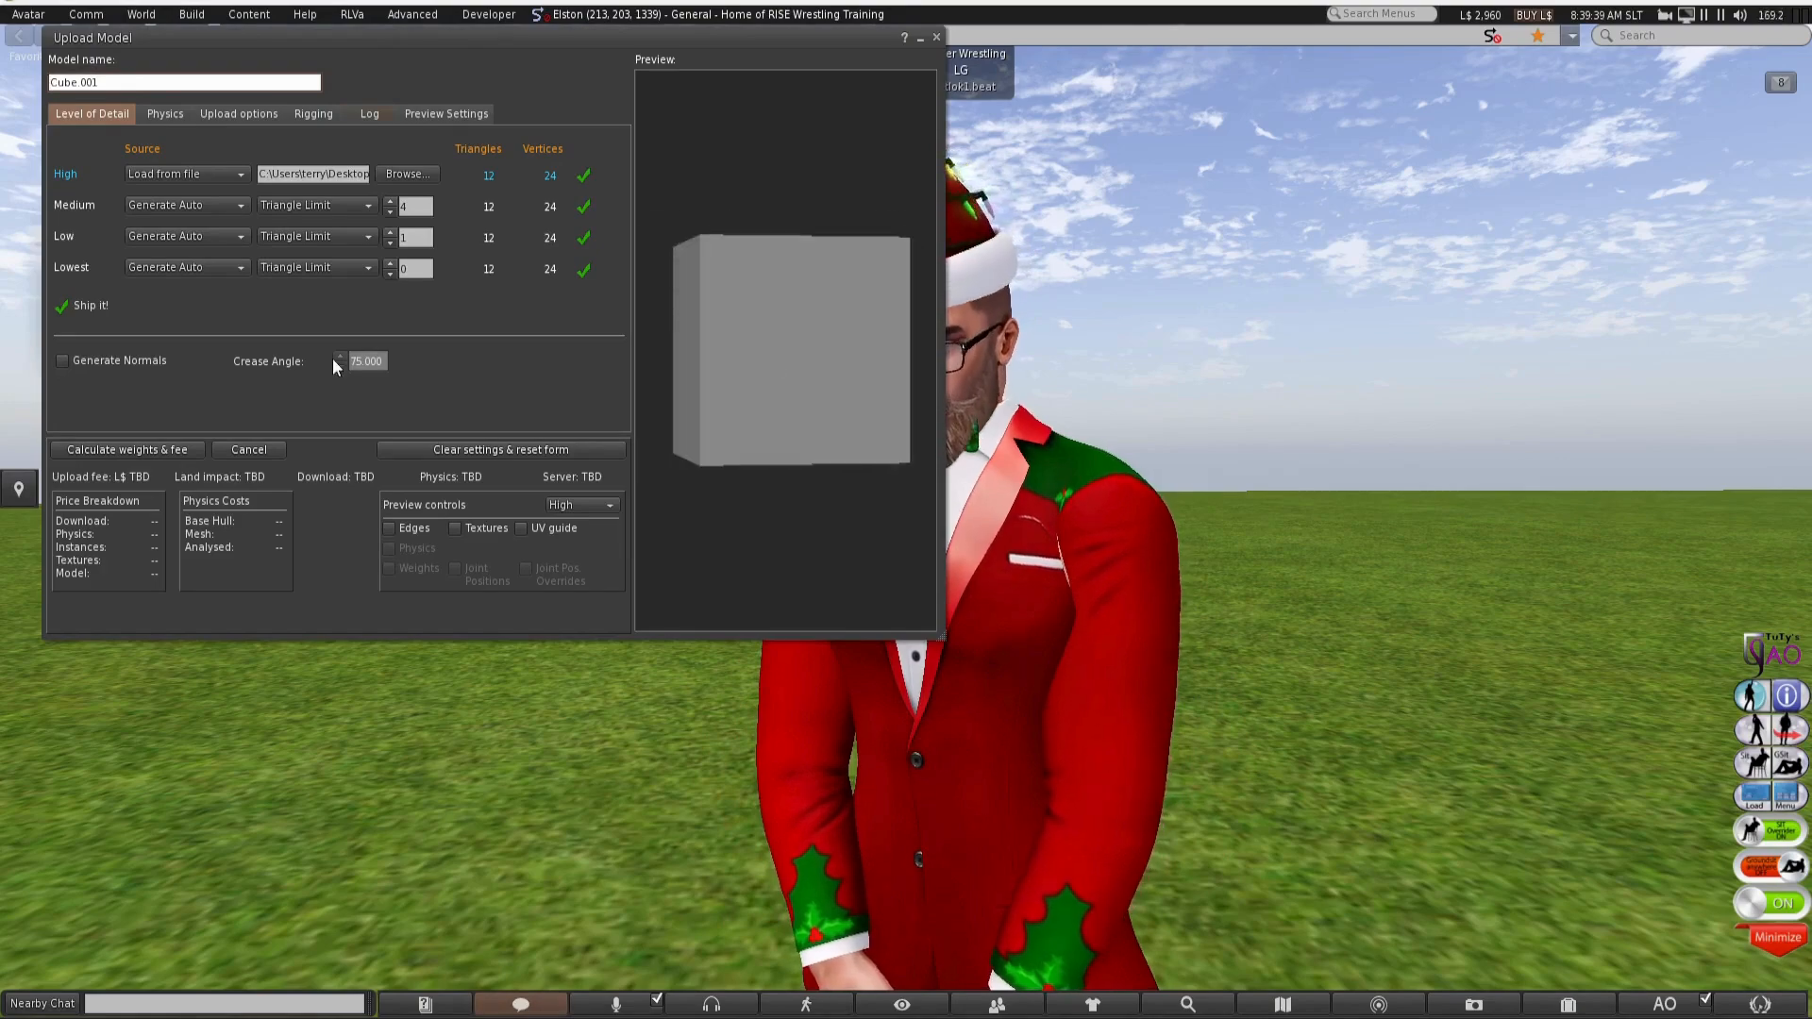
{"action": "left_click", "coordinate": [100, 449]}
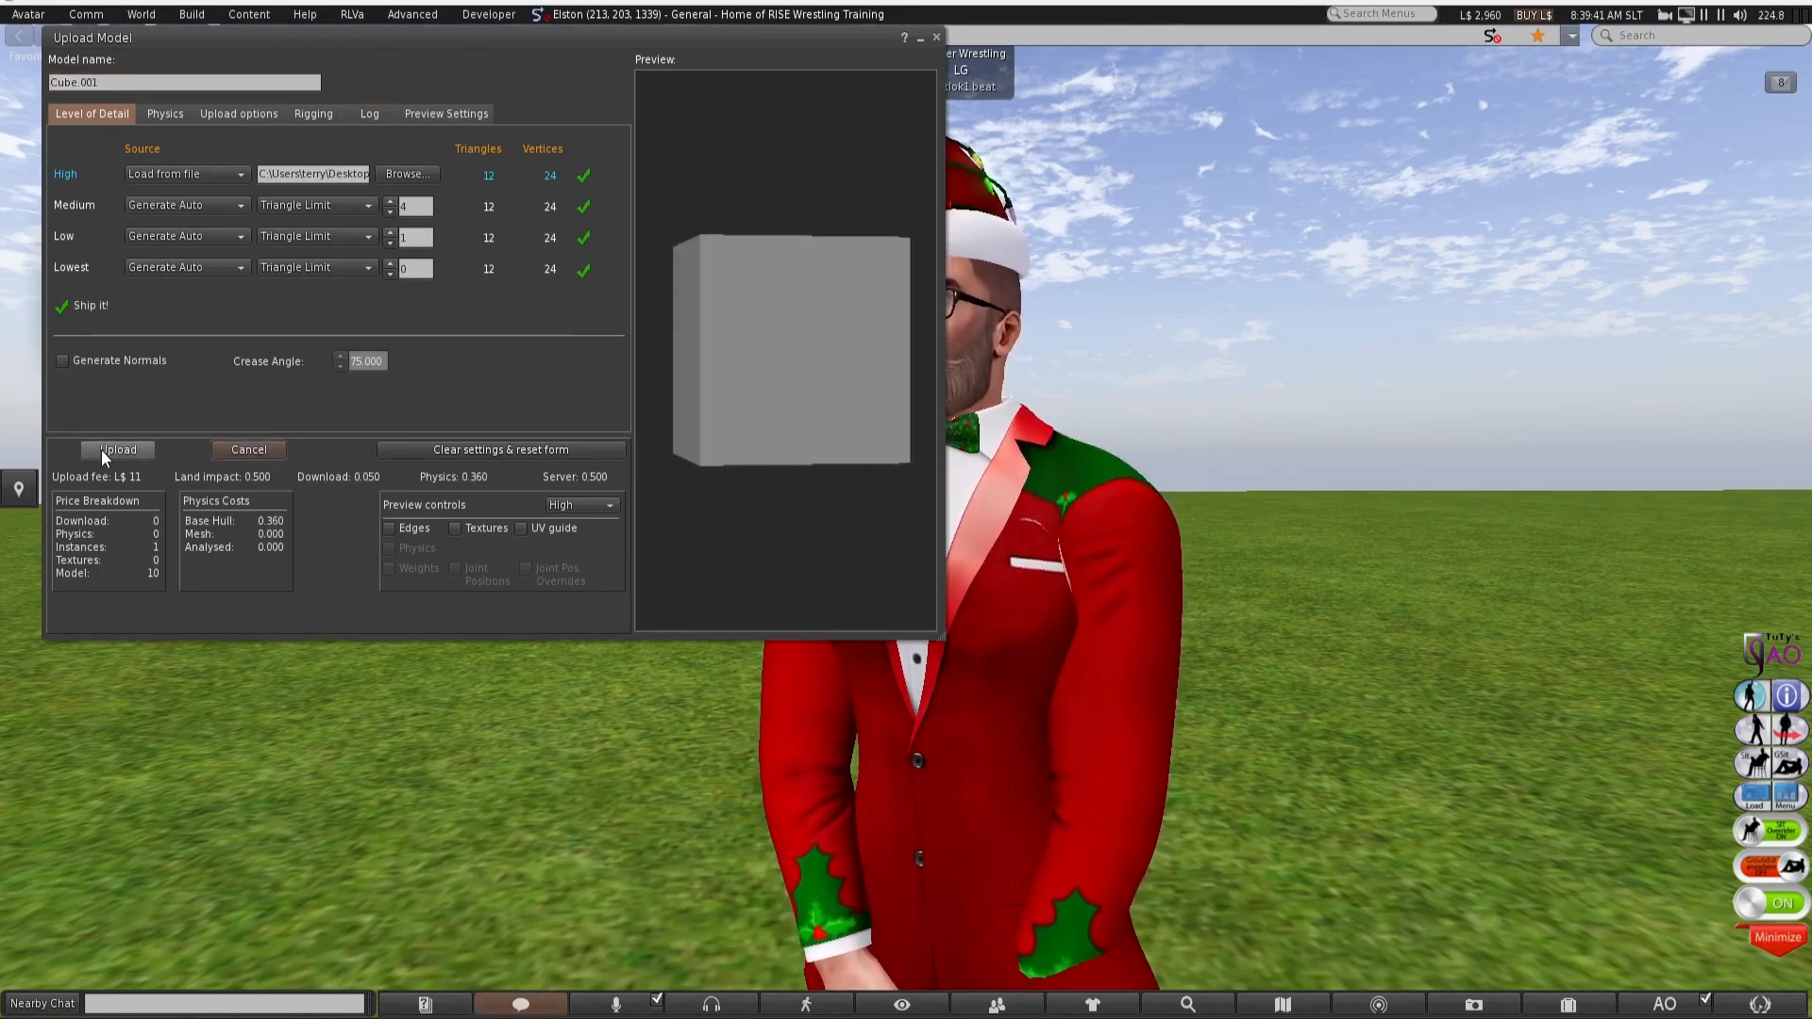
{"action": "left_click", "coordinate": [100, 449]}
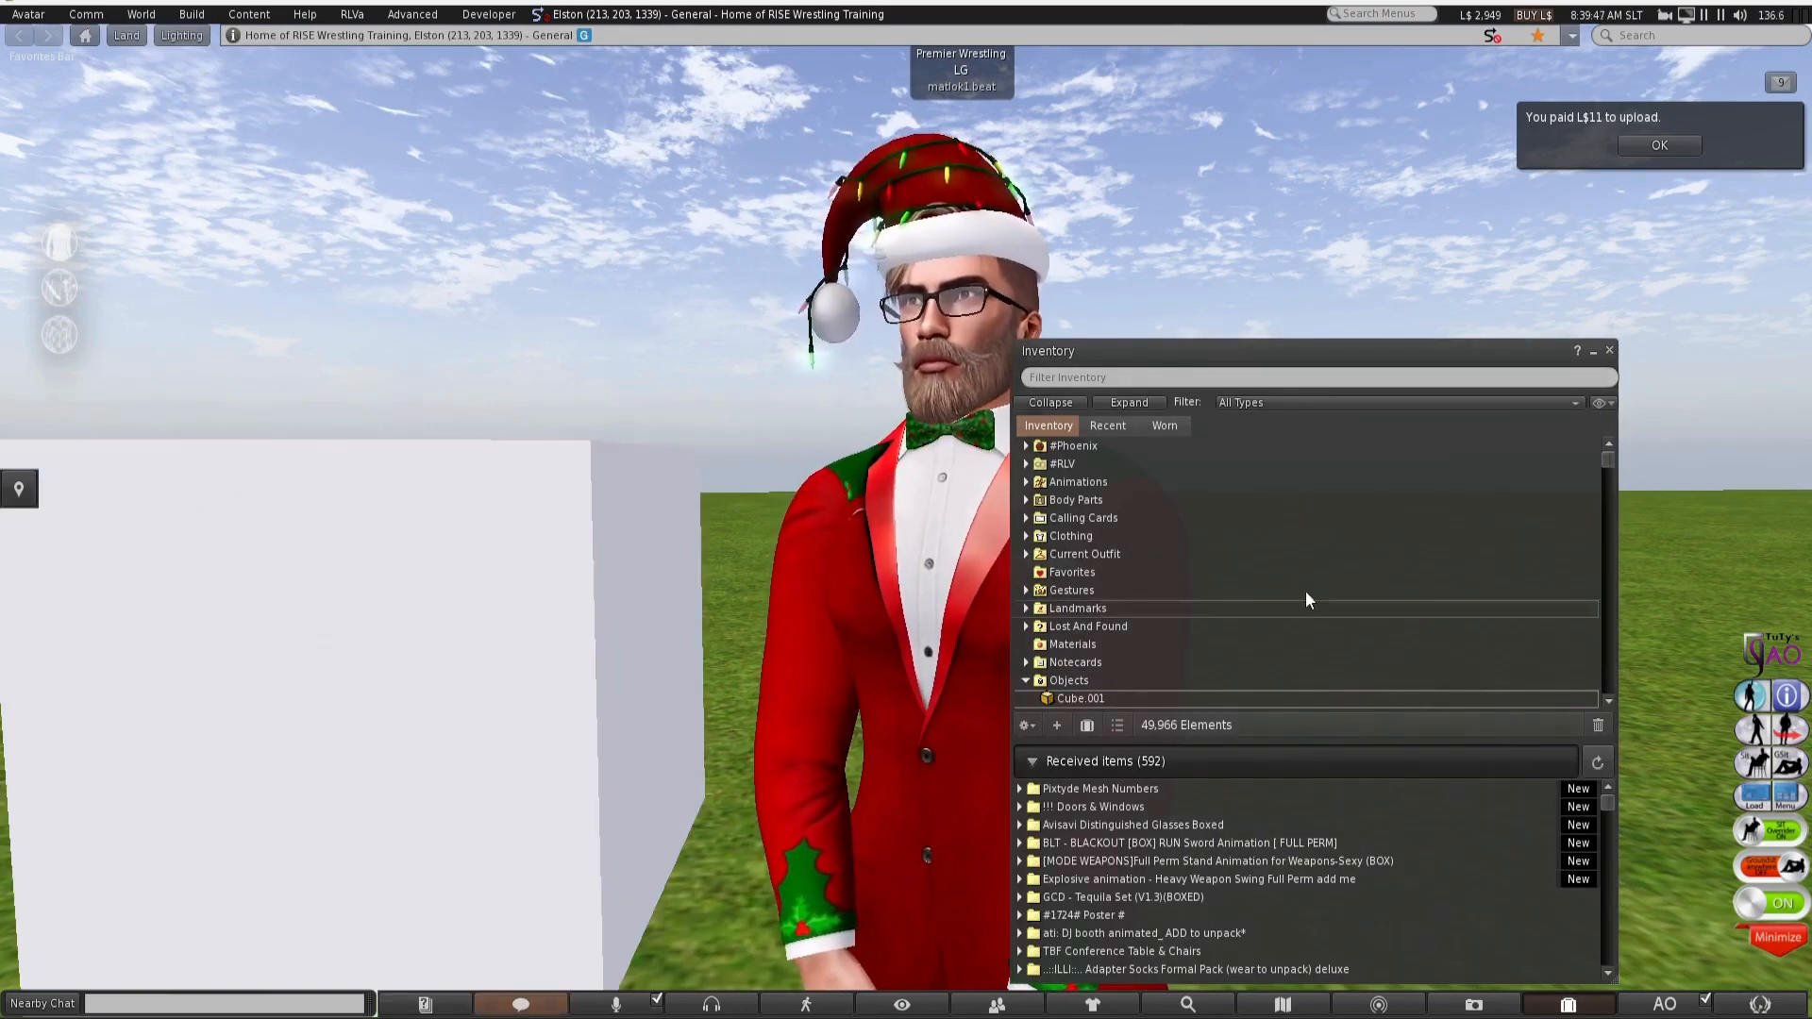
Close the inventory, dismiss the upload payment notice and inspect the placed cube from several sides
{"action": "left_click", "coordinate": [1610, 354]}
{"action": "left_click_drag", "start_coordinate": [607, 696], "coordinate": [1557, 727], "text": "alt"}
{"action": "left_click_drag", "start_coordinate": [938, 490], "coordinate": [835, 453], "text": "alt"}
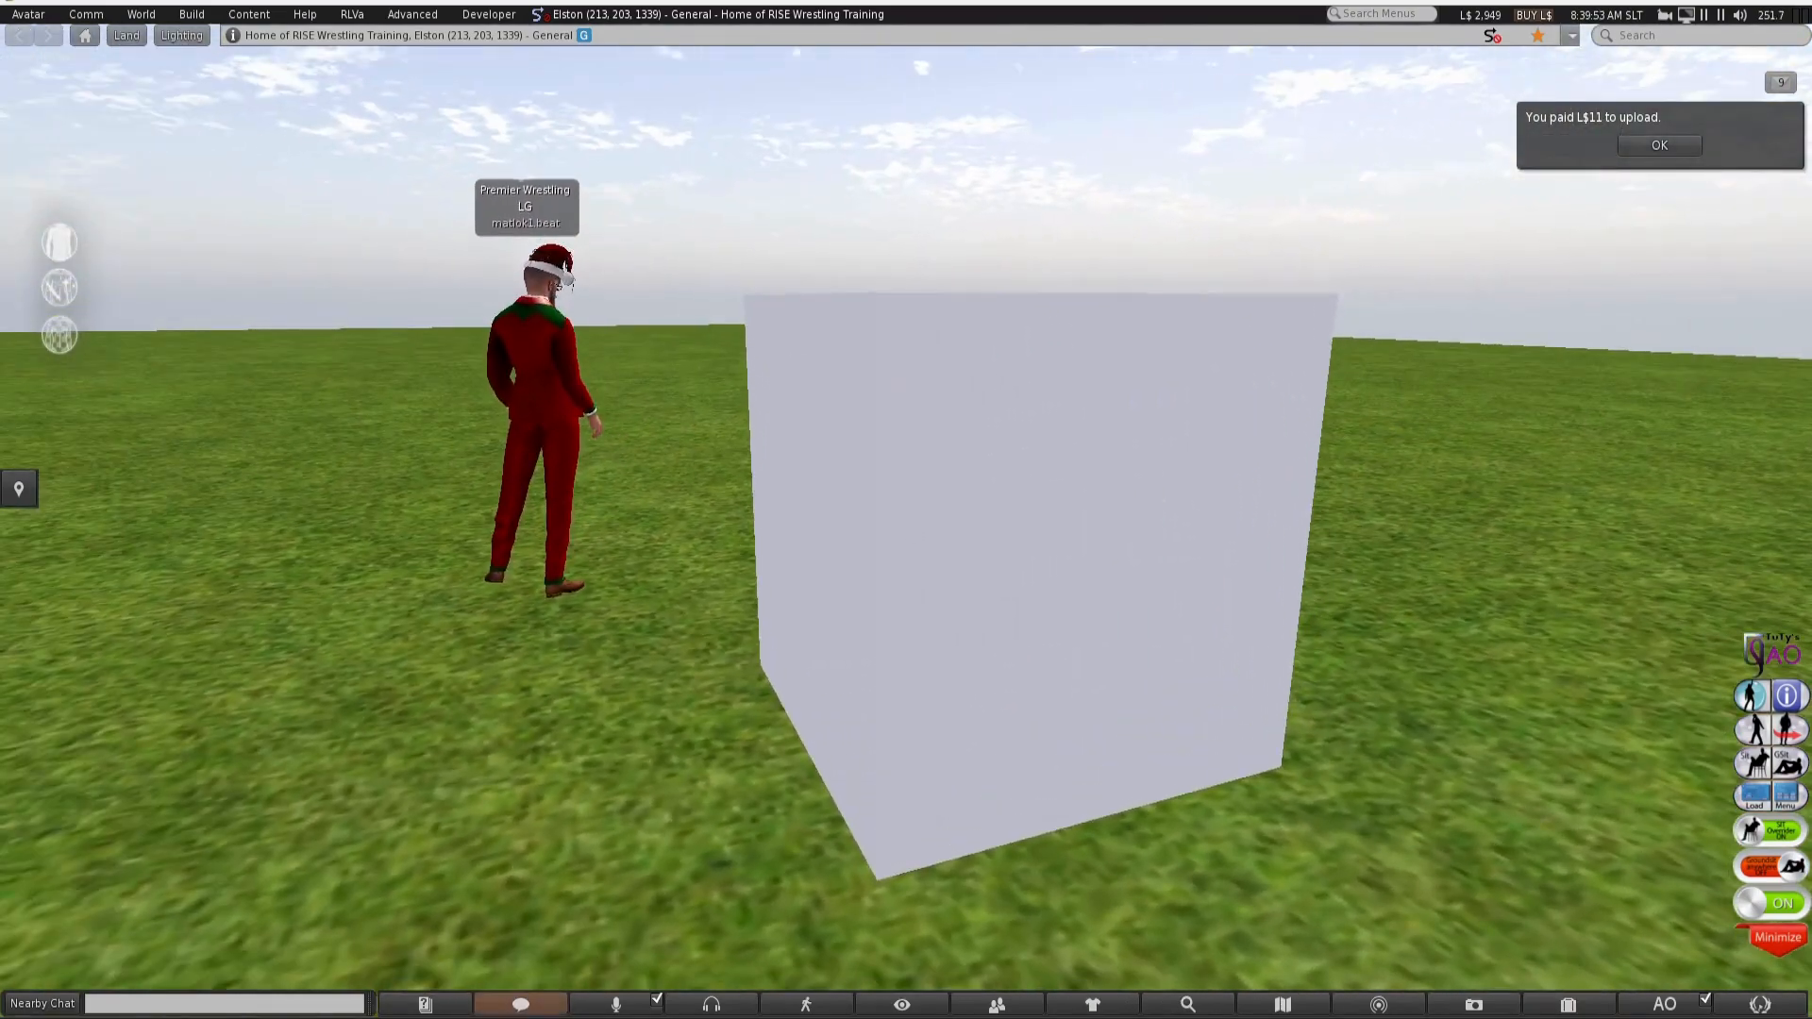
{"action": "key", "text": "Down"}
{"action": "key", "text": "Right"}
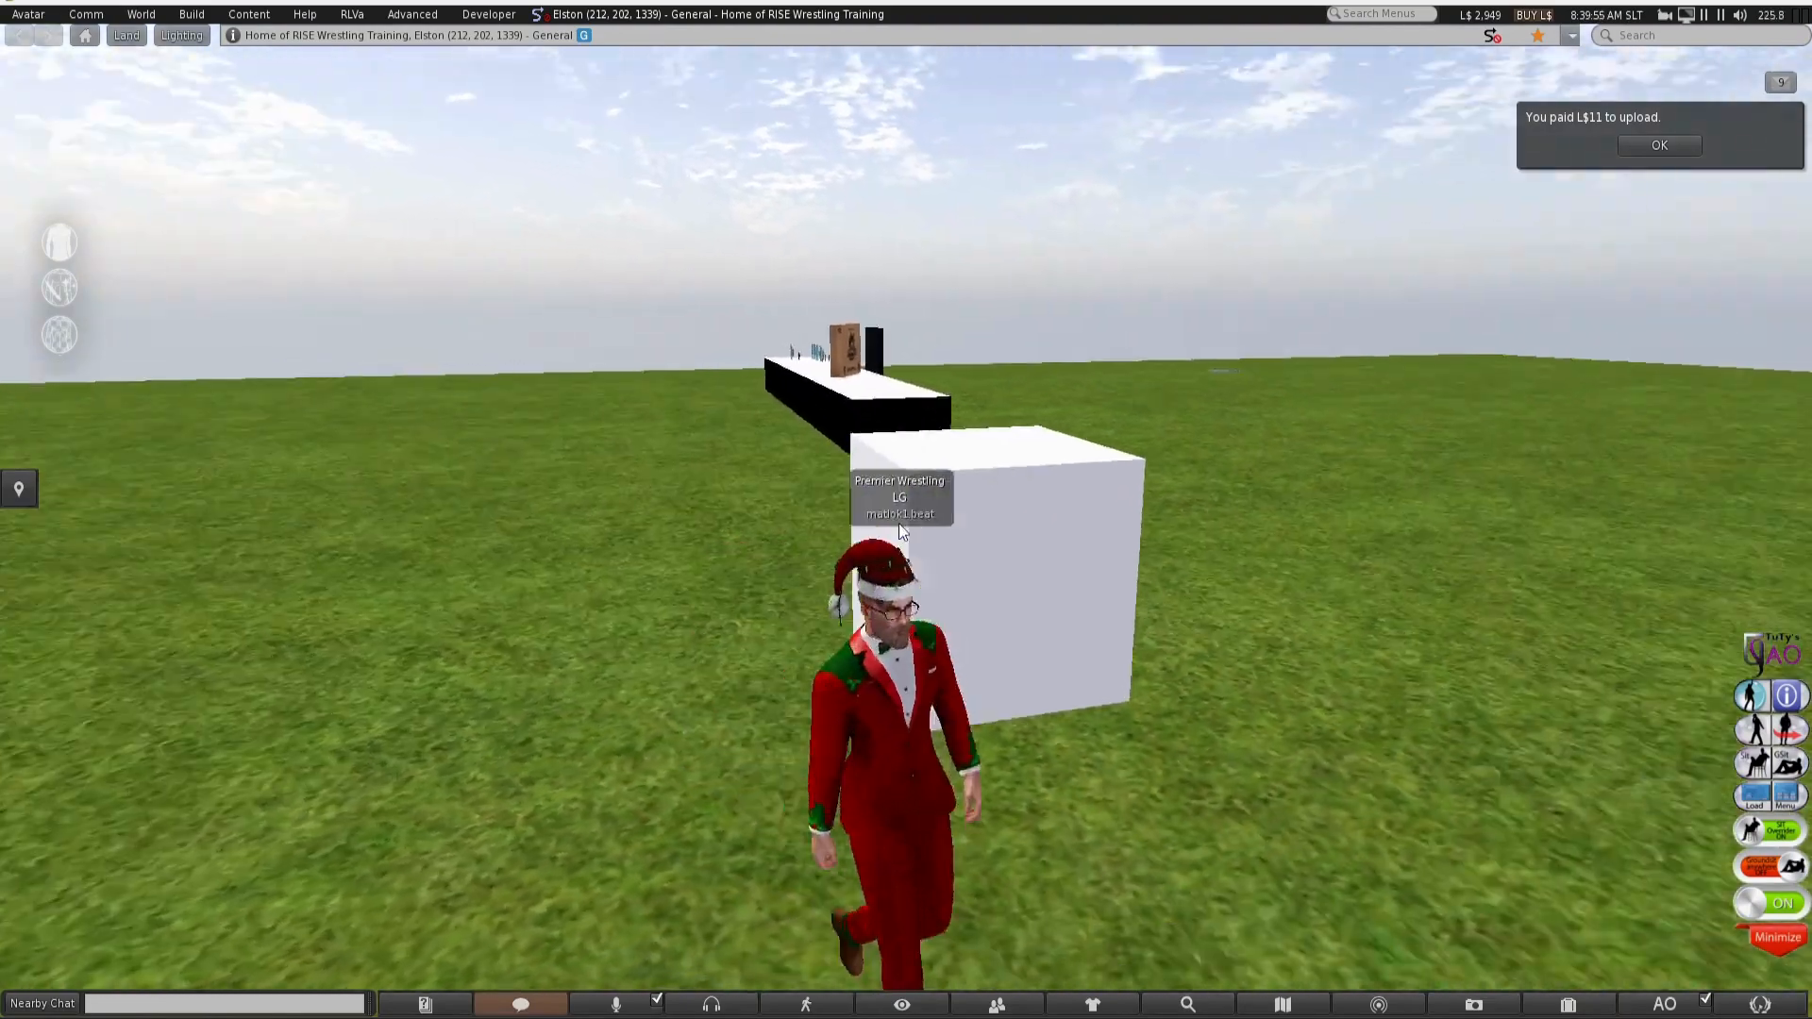
{"action": "key", "text": "Up"}
{"action": "key", "text": "Left"}
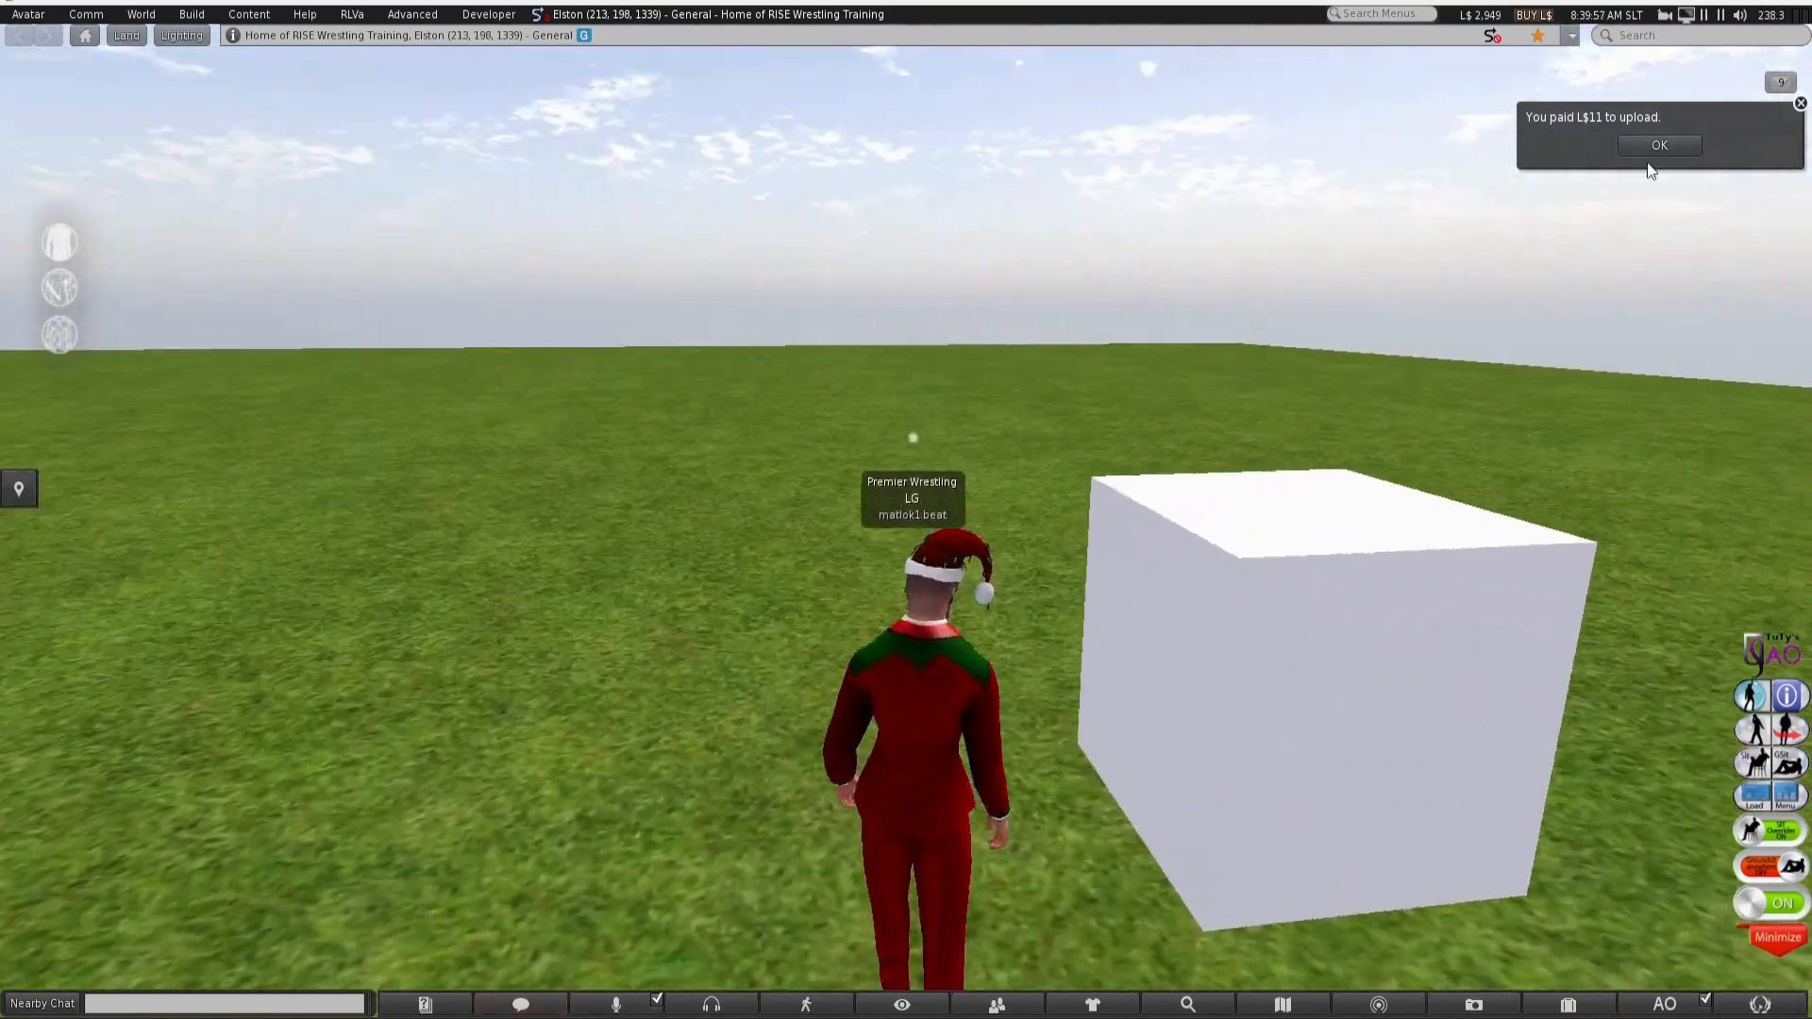
{"action": "left_click", "coordinate": [1654, 149]}
{"action": "left_click_drag", "start_coordinate": [1430, 569], "coordinate": [893, 515], "text": "alt"}
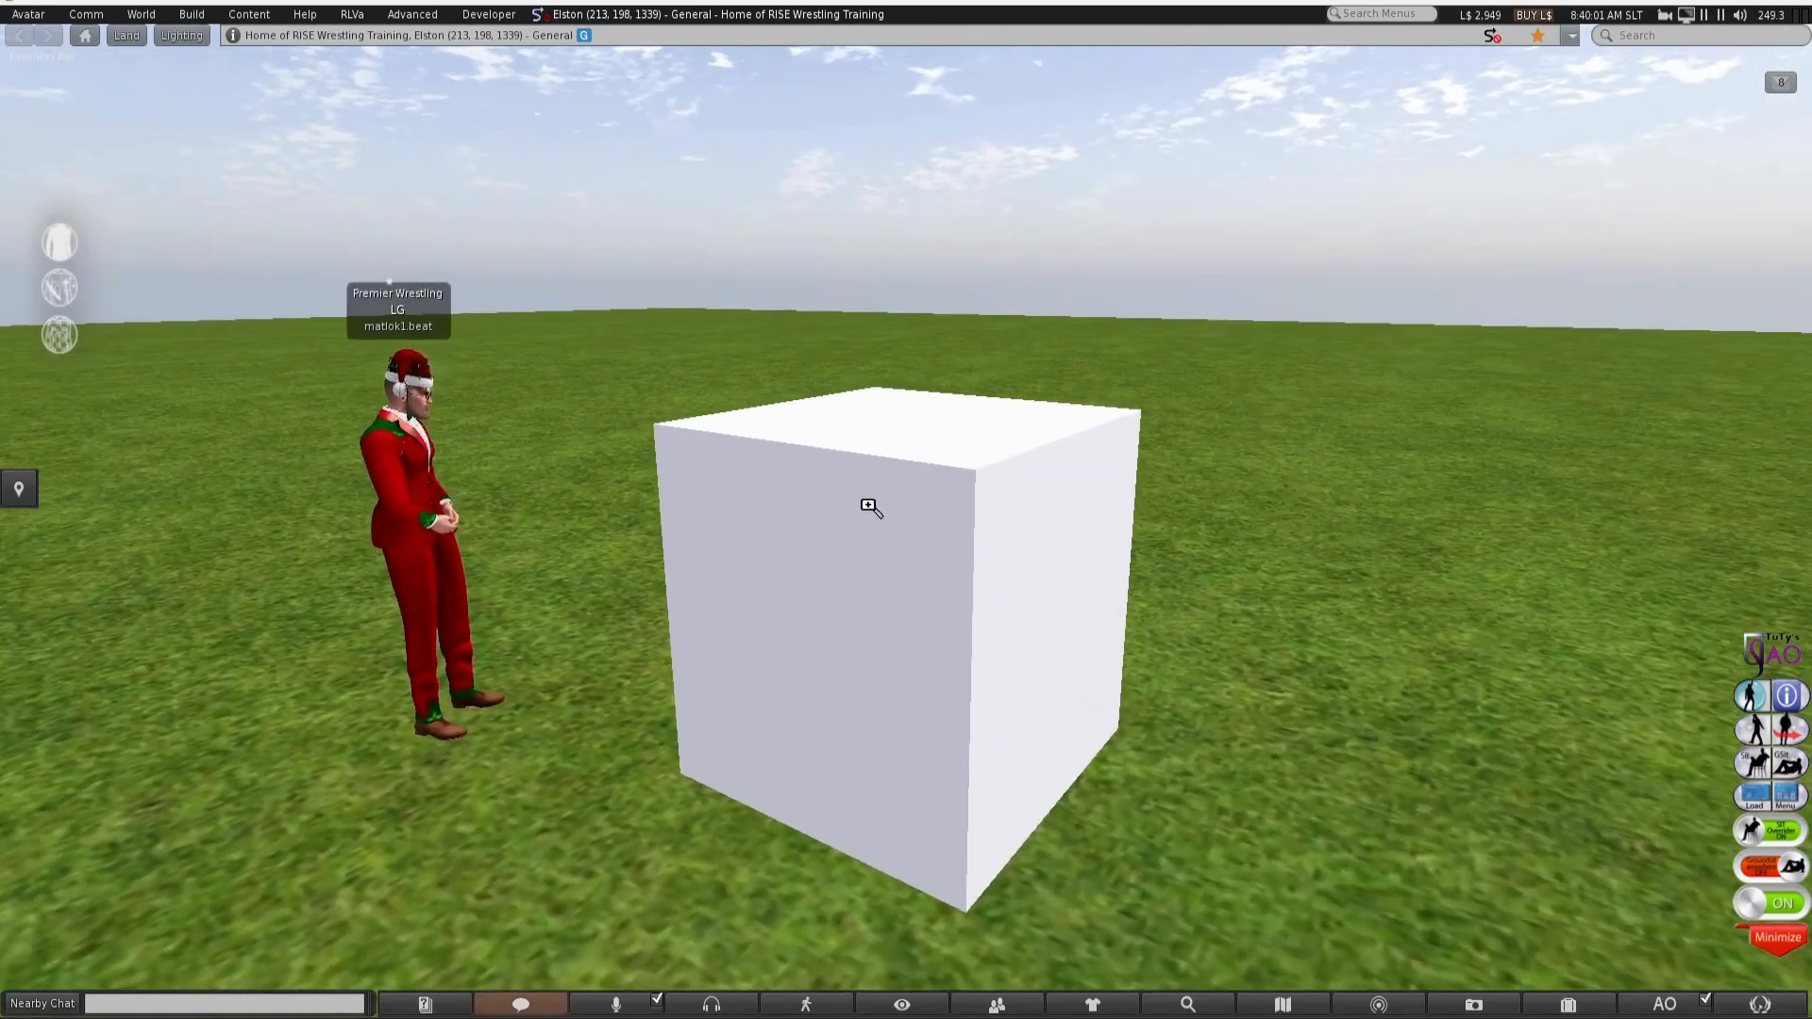
Upload the texture_map_example image from the Desktop as a texture, keeping its name
{"action": "left_click", "coordinate": [186, 14]}
{"action": "mouse_move", "coordinate": [223, 274]}
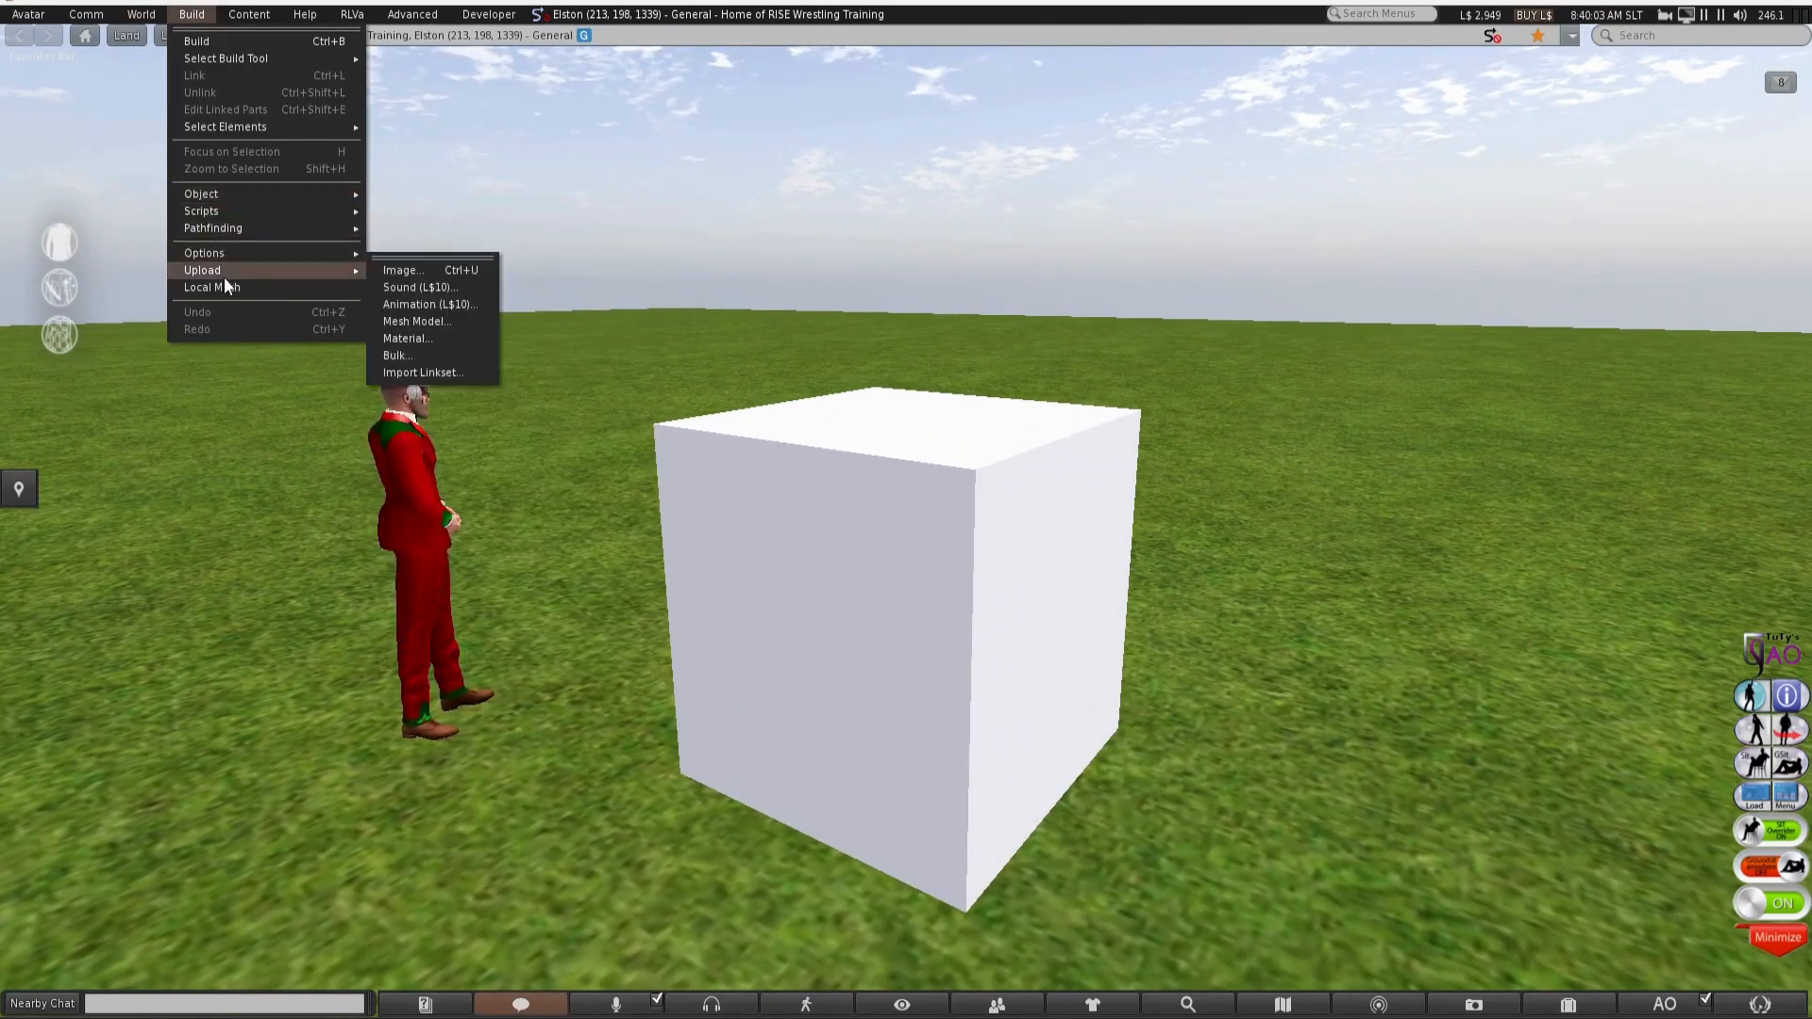
{"action": "left_click", "coordinate": [461, 274]}
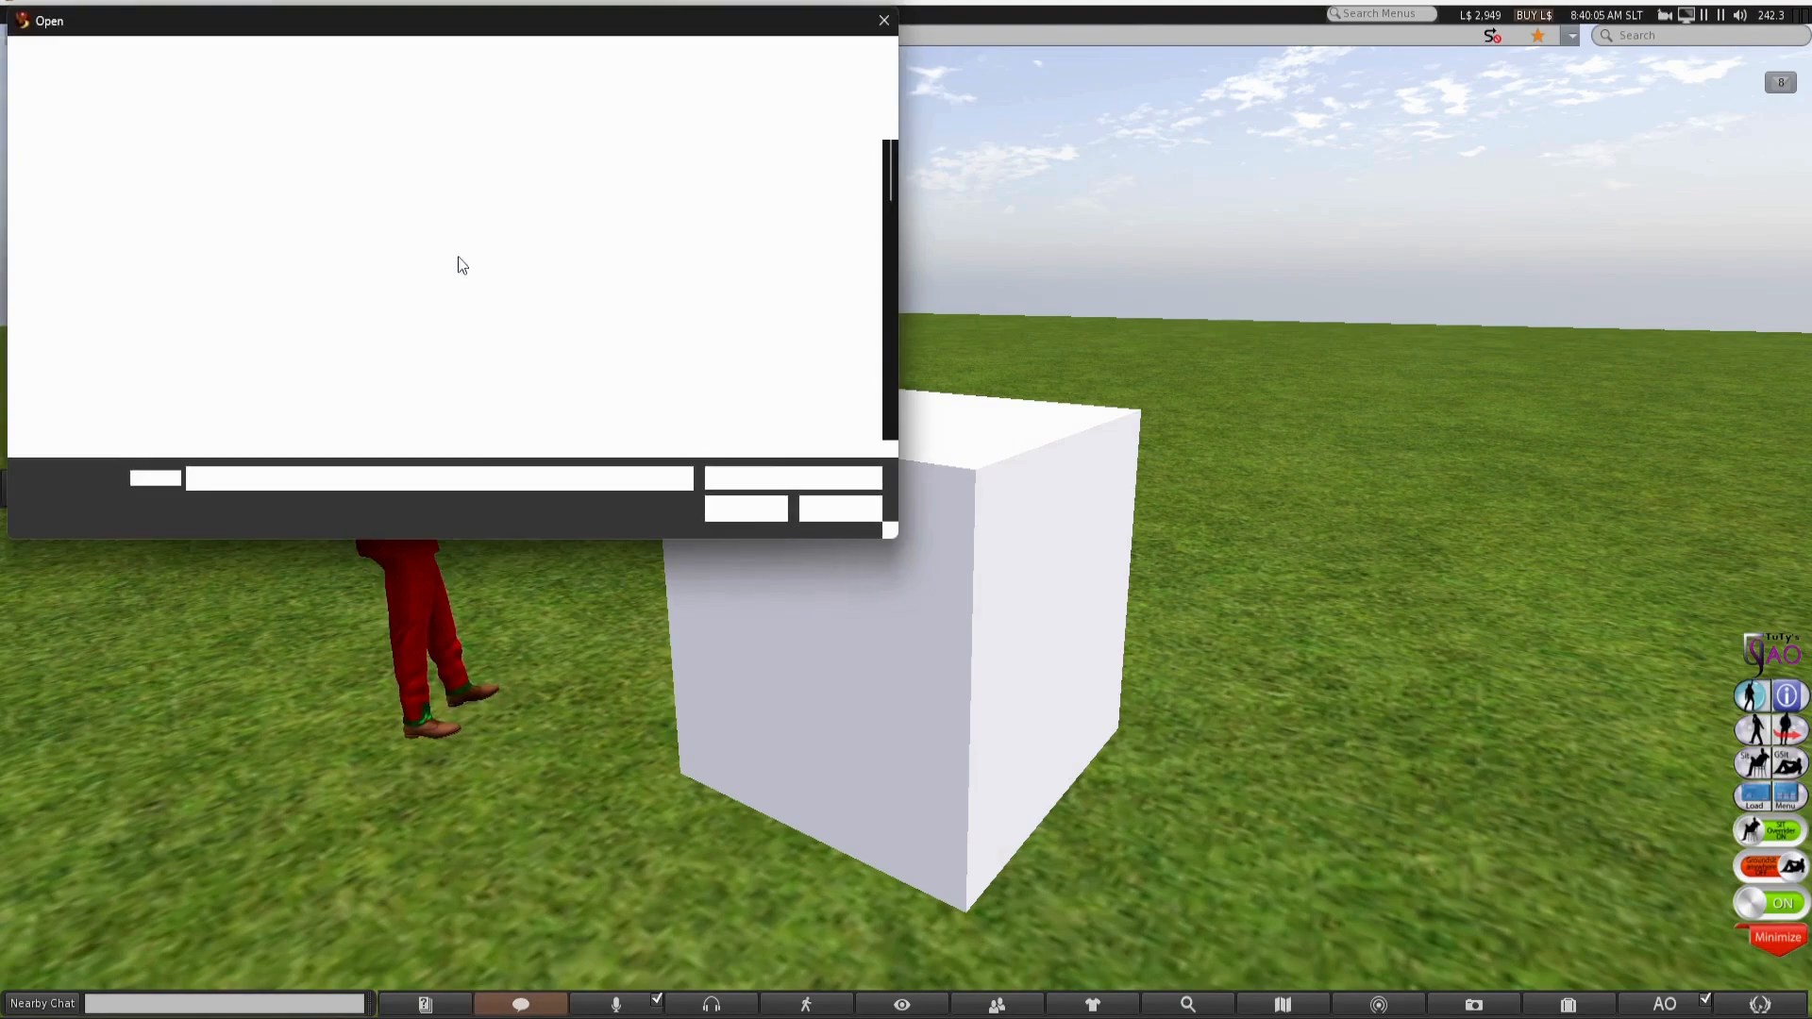
{"action": "scroll", "coordinate": [457, 252], "scroll_direction": "down", "scroll_amount": 1}
{"action": "scroll", "coordinate": [444, 262], "scroll_direction": "down", "scroll_amount": 3}
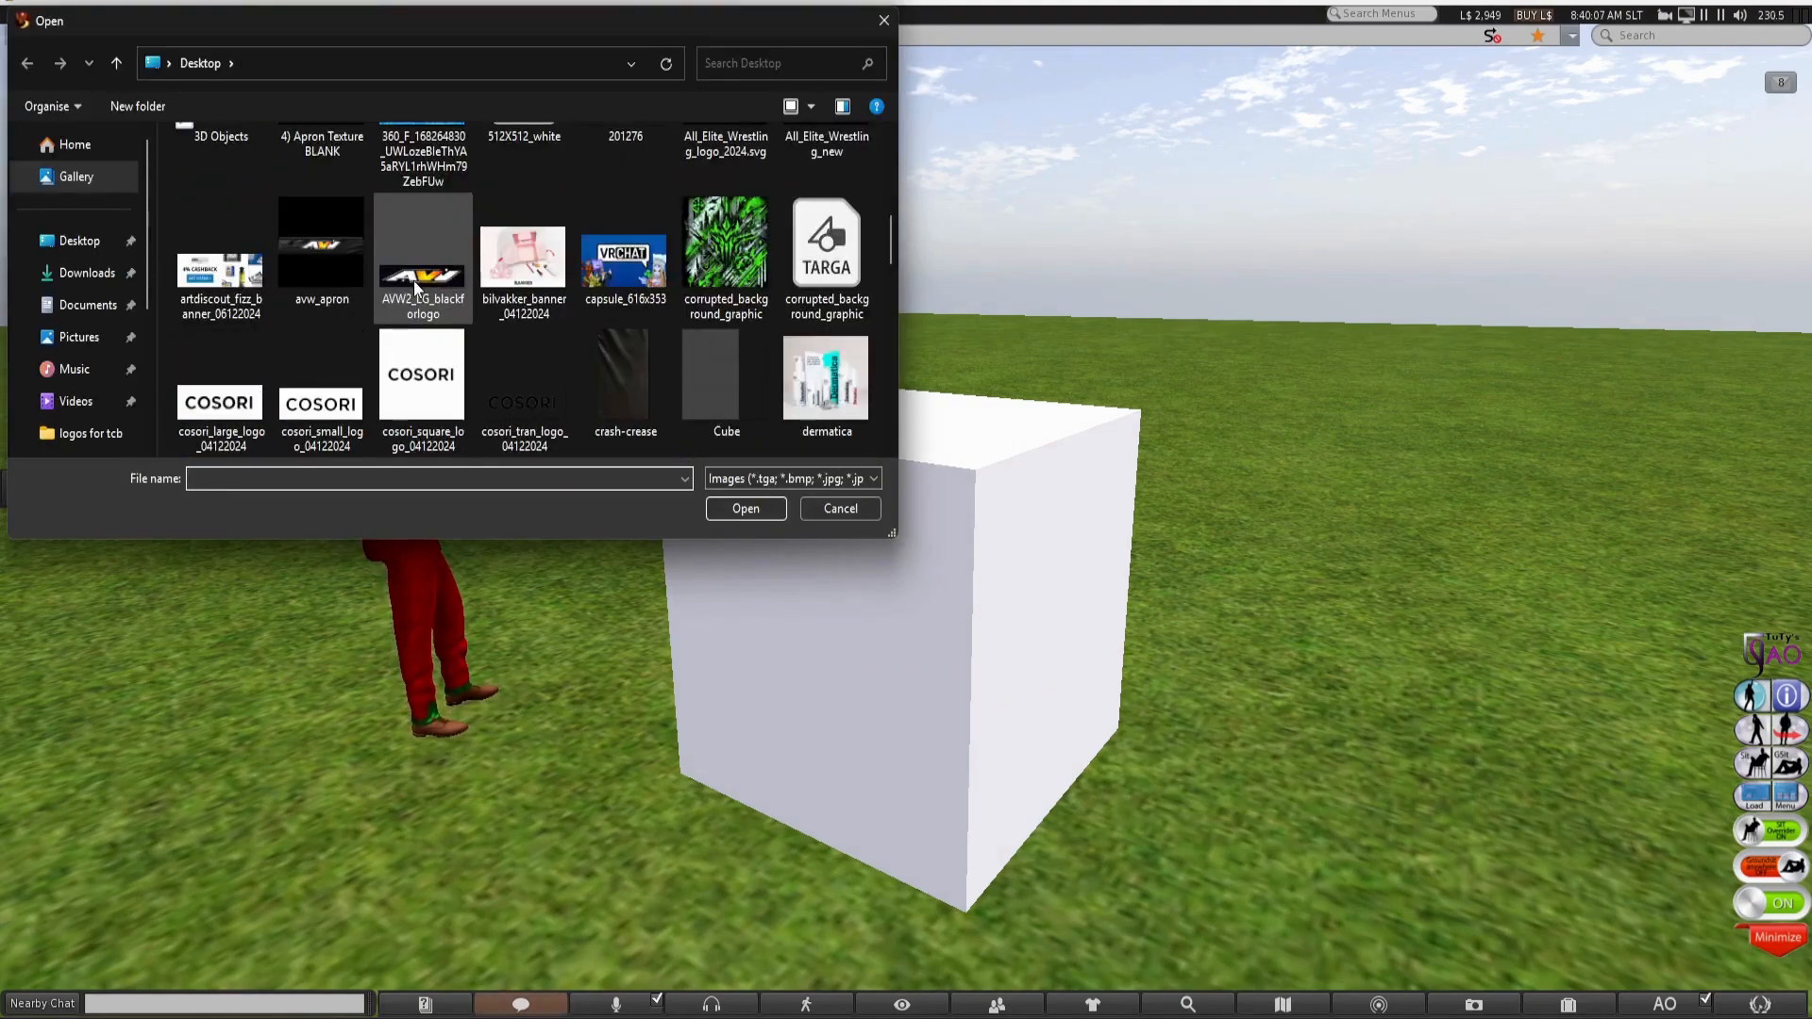
{"action": "scroll", "coordinate": [414, 281], "scroll_direction": "down", "scroll_amount": 3}
{"action": "scroll", "coordinate": [414, 281], "scroll_direction": "down", "scroll_amount": 3}
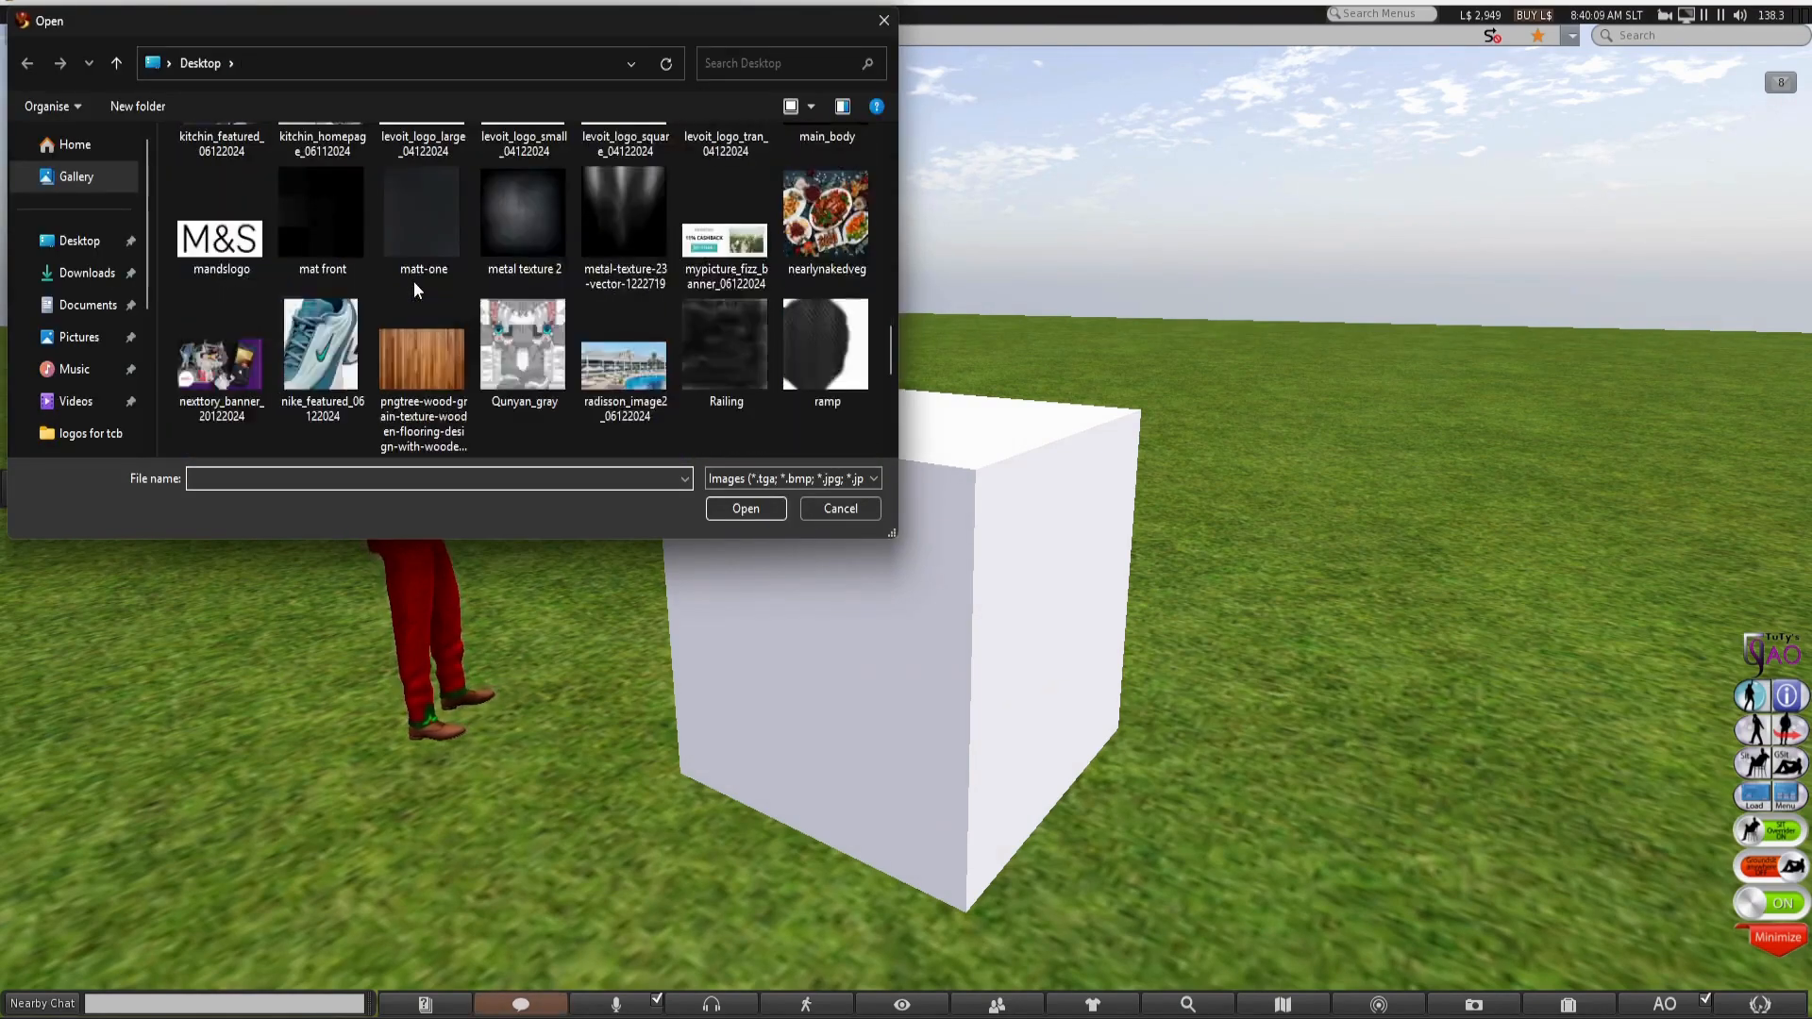
{"action": "scroll", "coordinate": [413, 281], "scroll_direction": "down", "scroll_amount": 3}
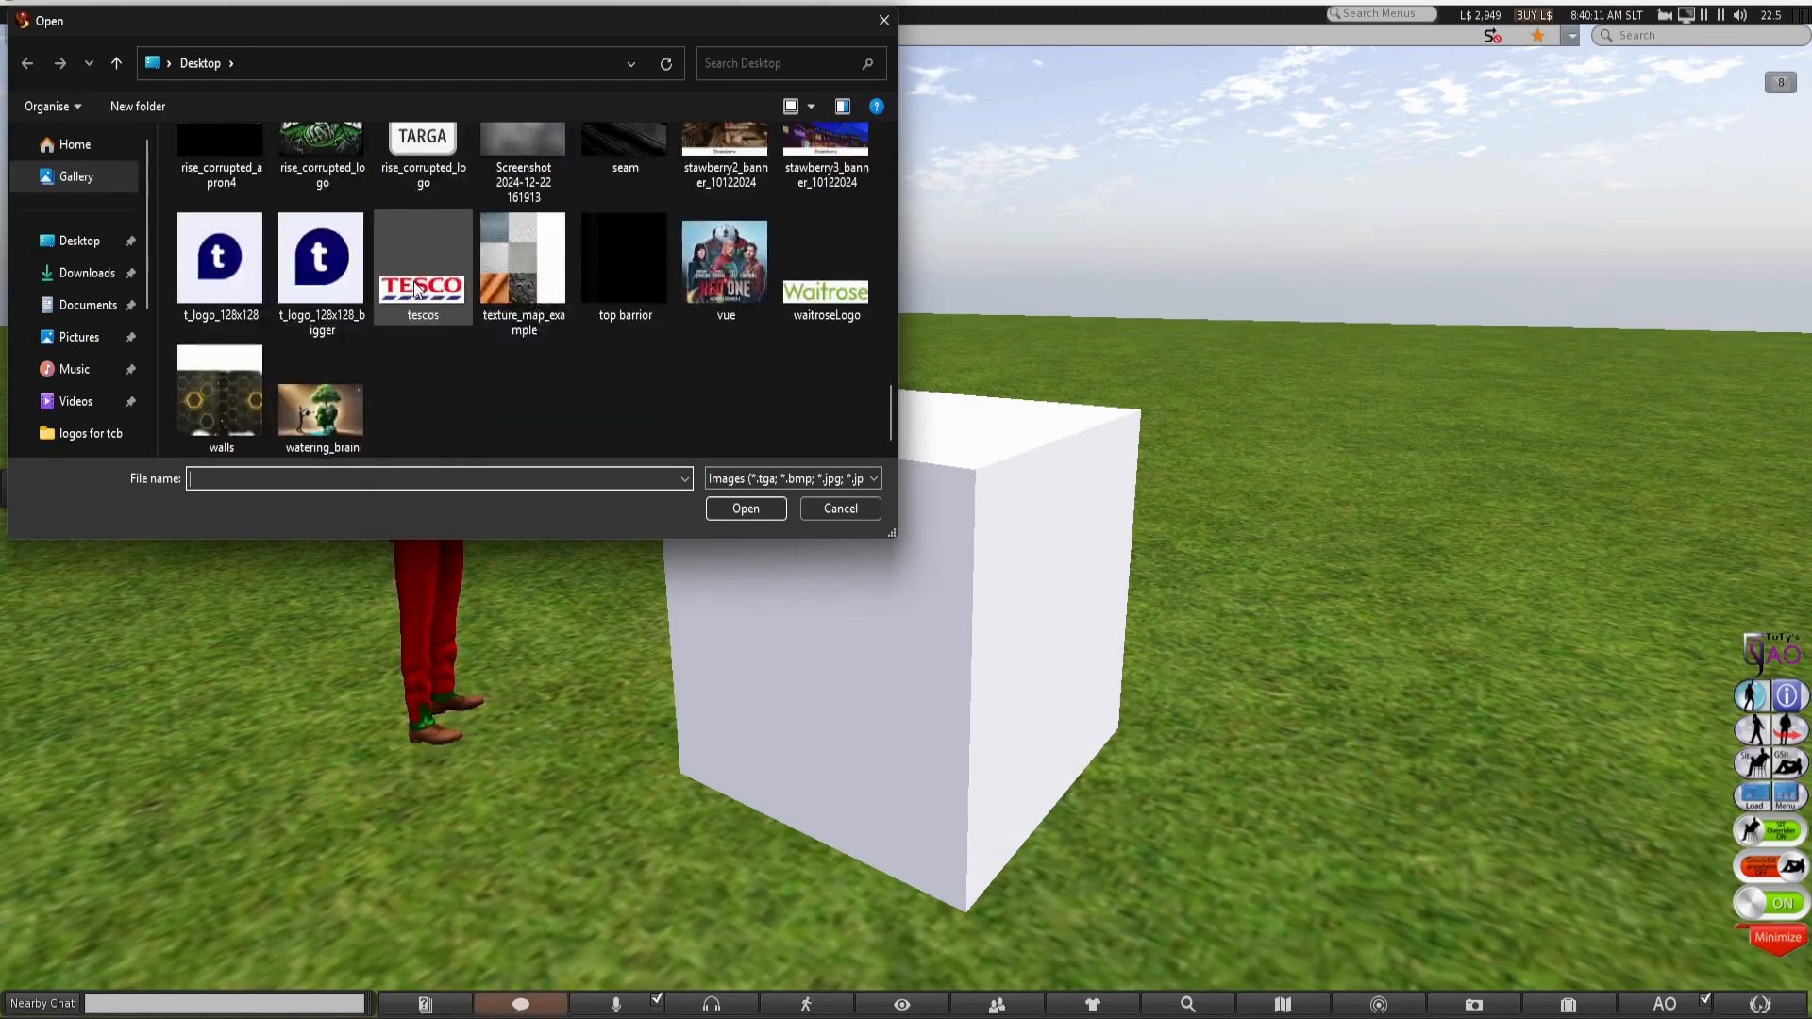
{"action": "left_click", "coordinate": [751, 513]}
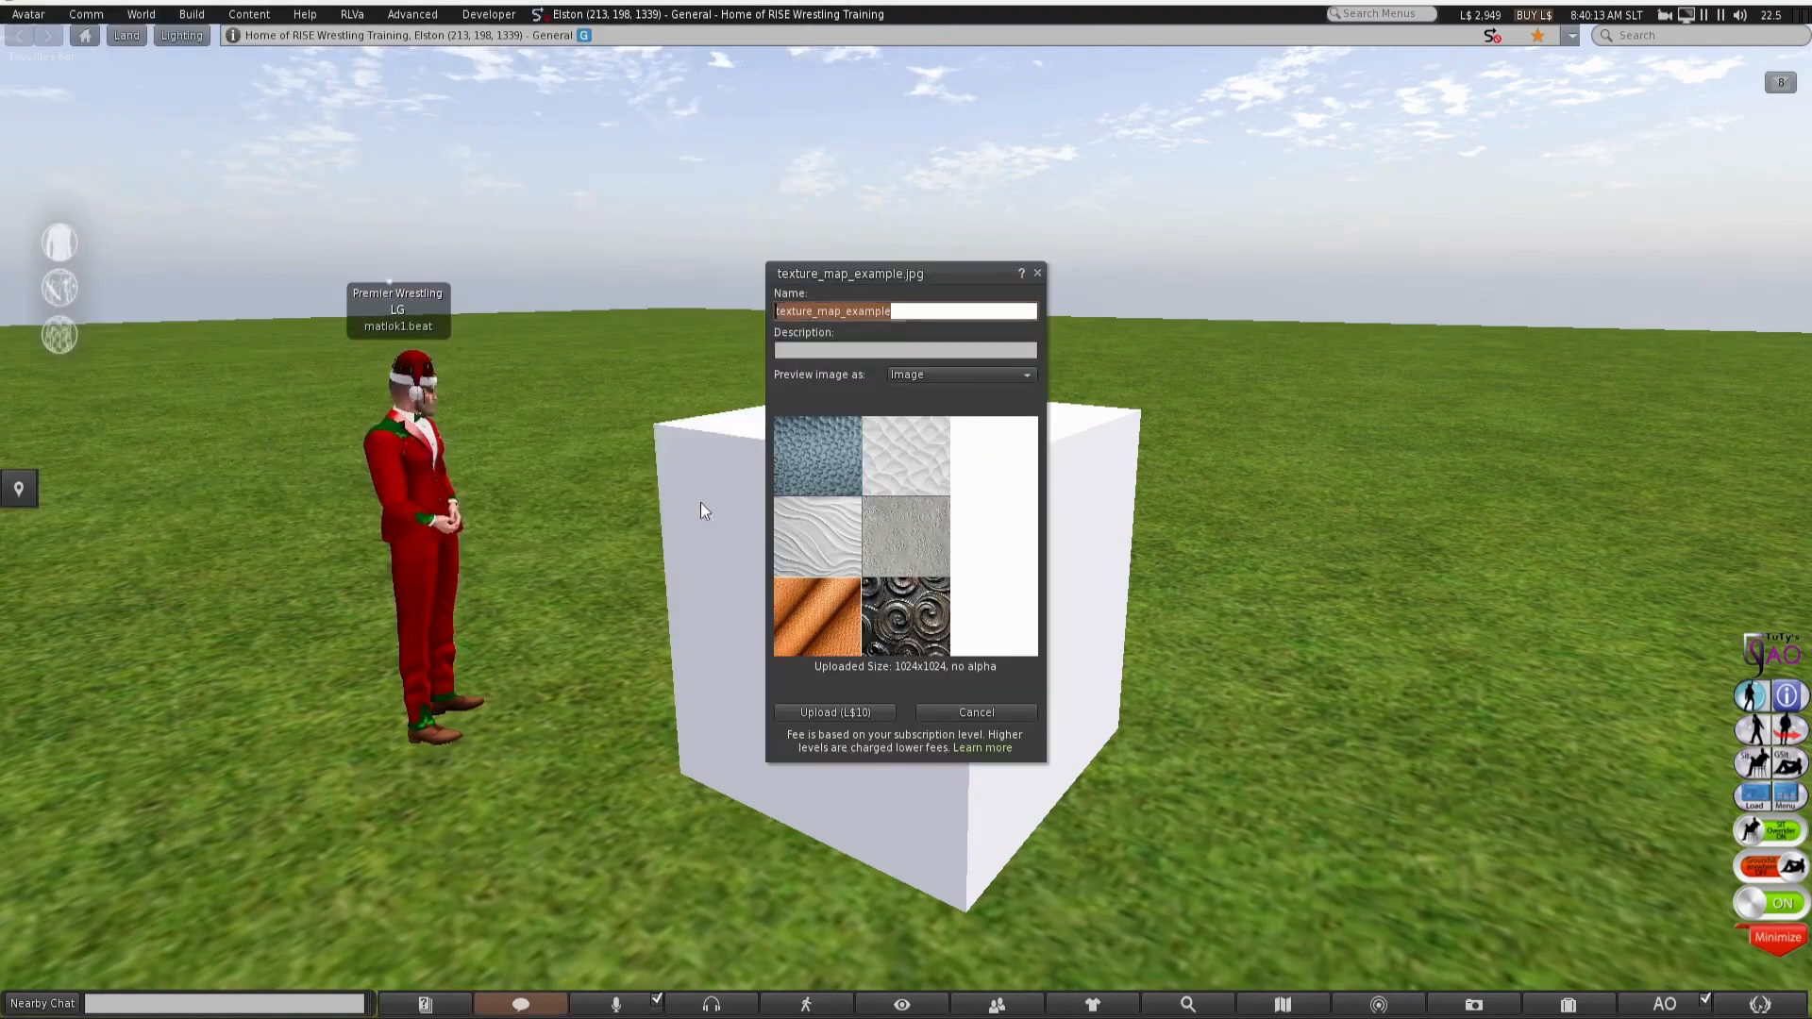
{"action": "left_click", "coordinate": [877, 712]}
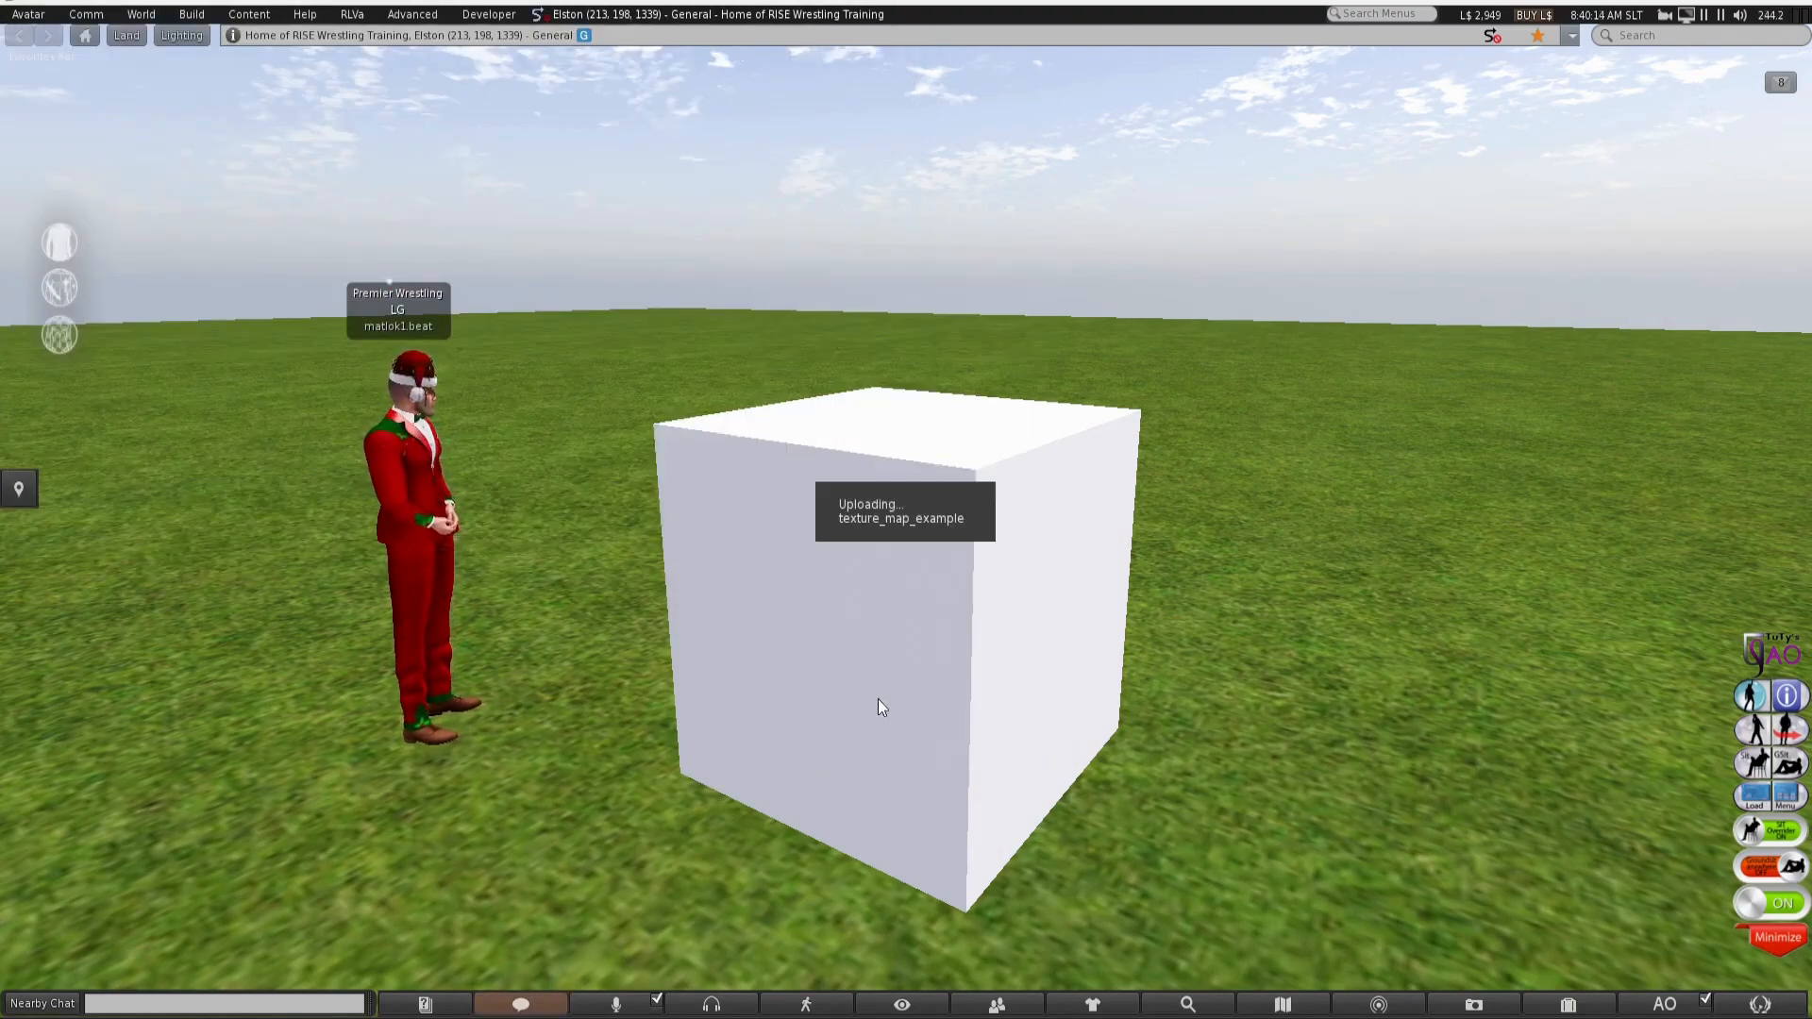
Find texture_map_example among the recent inventory textures and check its item properties
{"action": "left_click", "coordinate": [1570, 1004]}
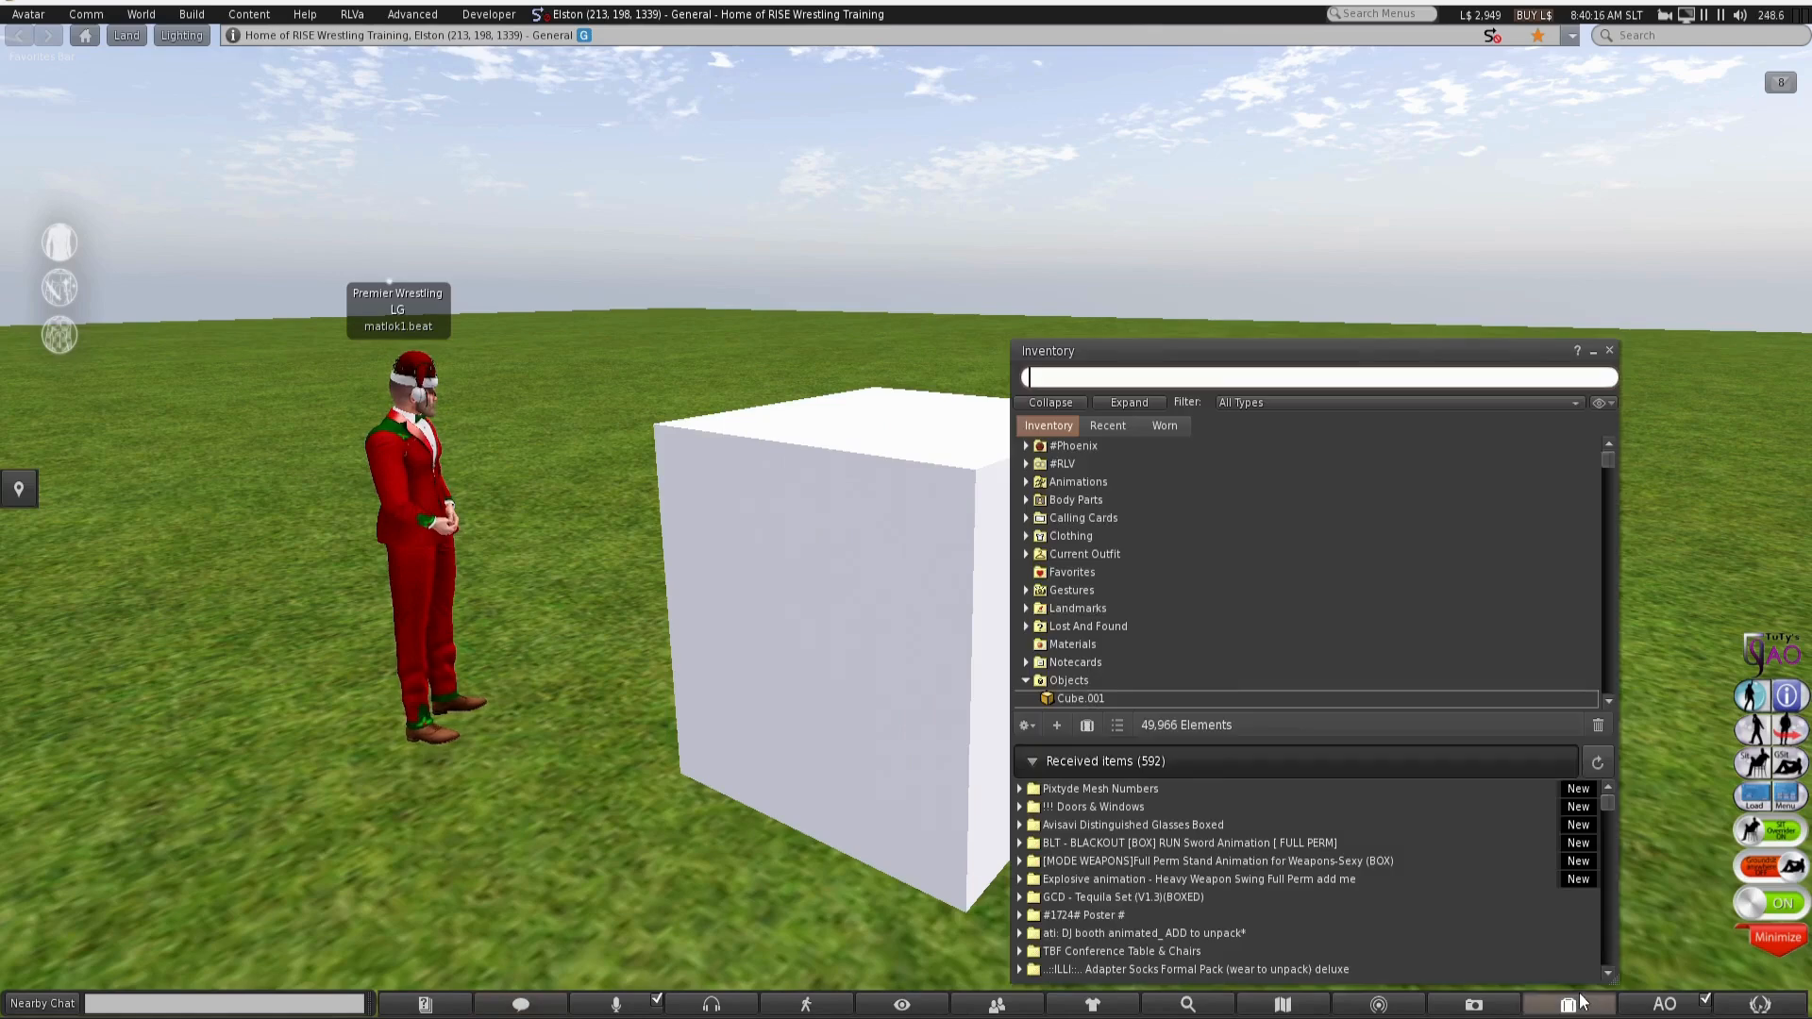
{"action": "left_click", "coordinate": [1092, 425]}
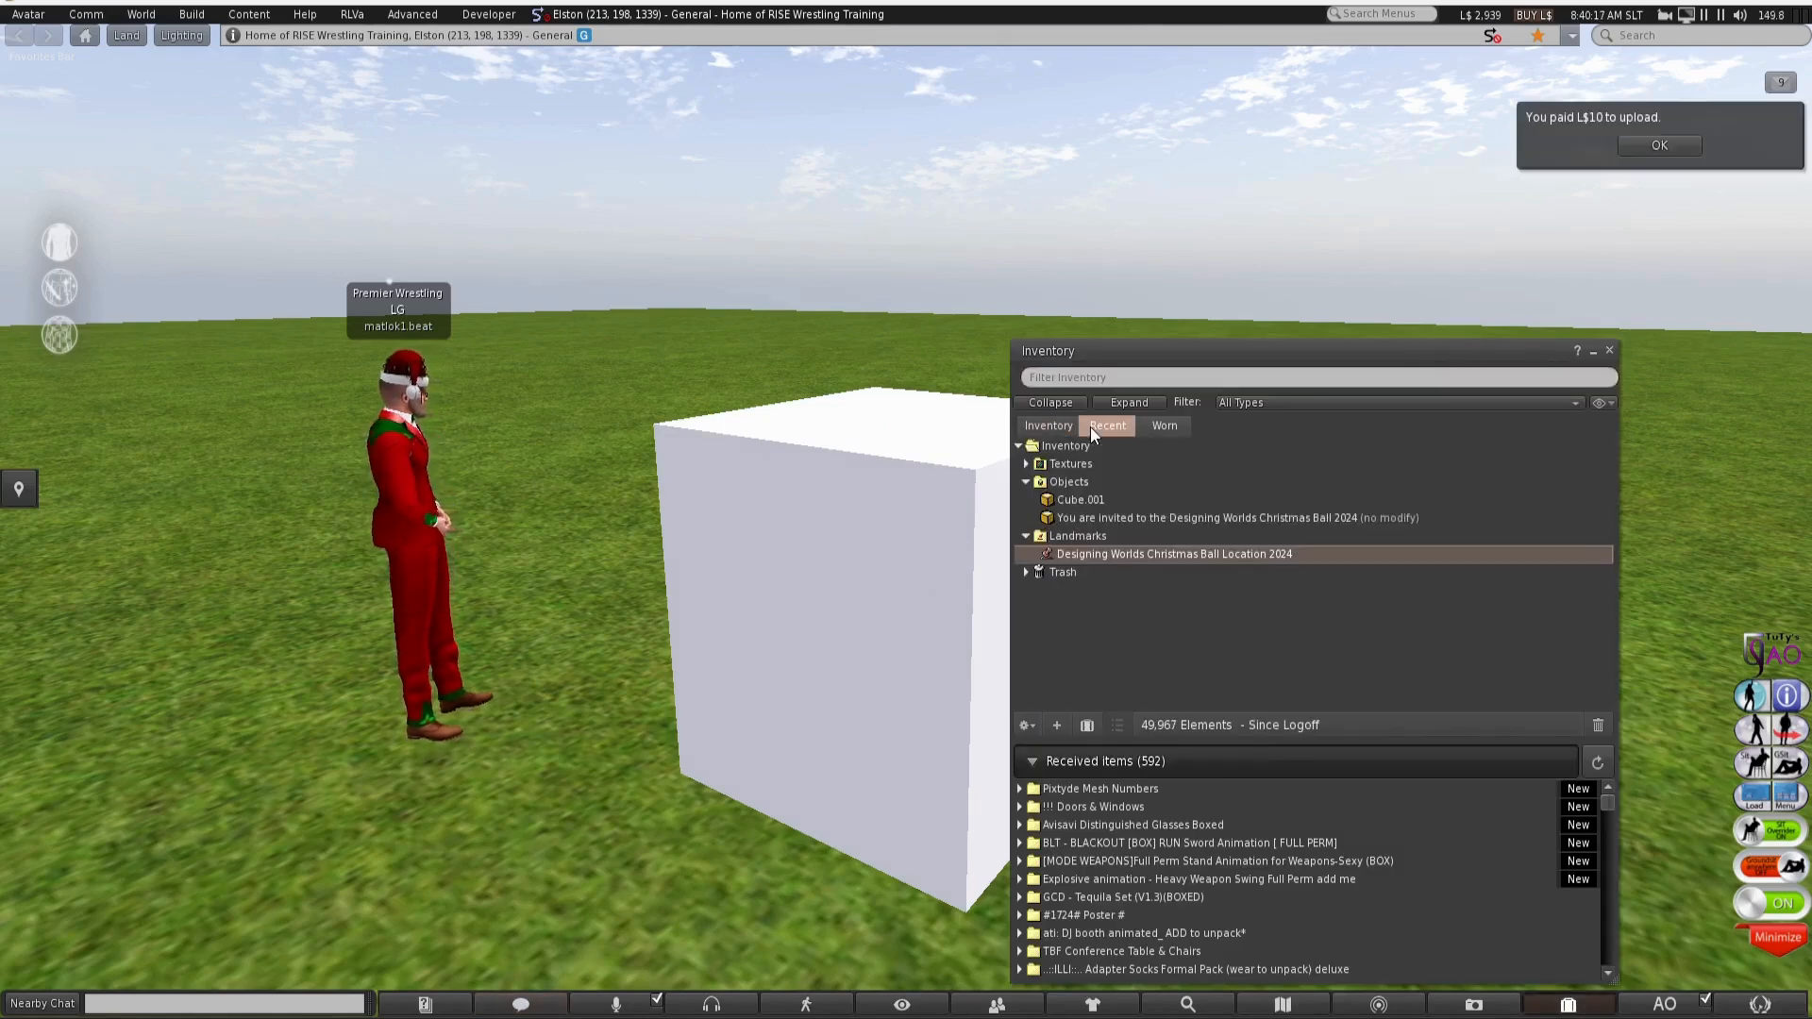
{"action": "left_click", "coordinate": [1025, 464]}
{"action": "right_click", "coordinate": [1067, 481]}
{"action": "left_click", "coordinate": [1118, 524]}
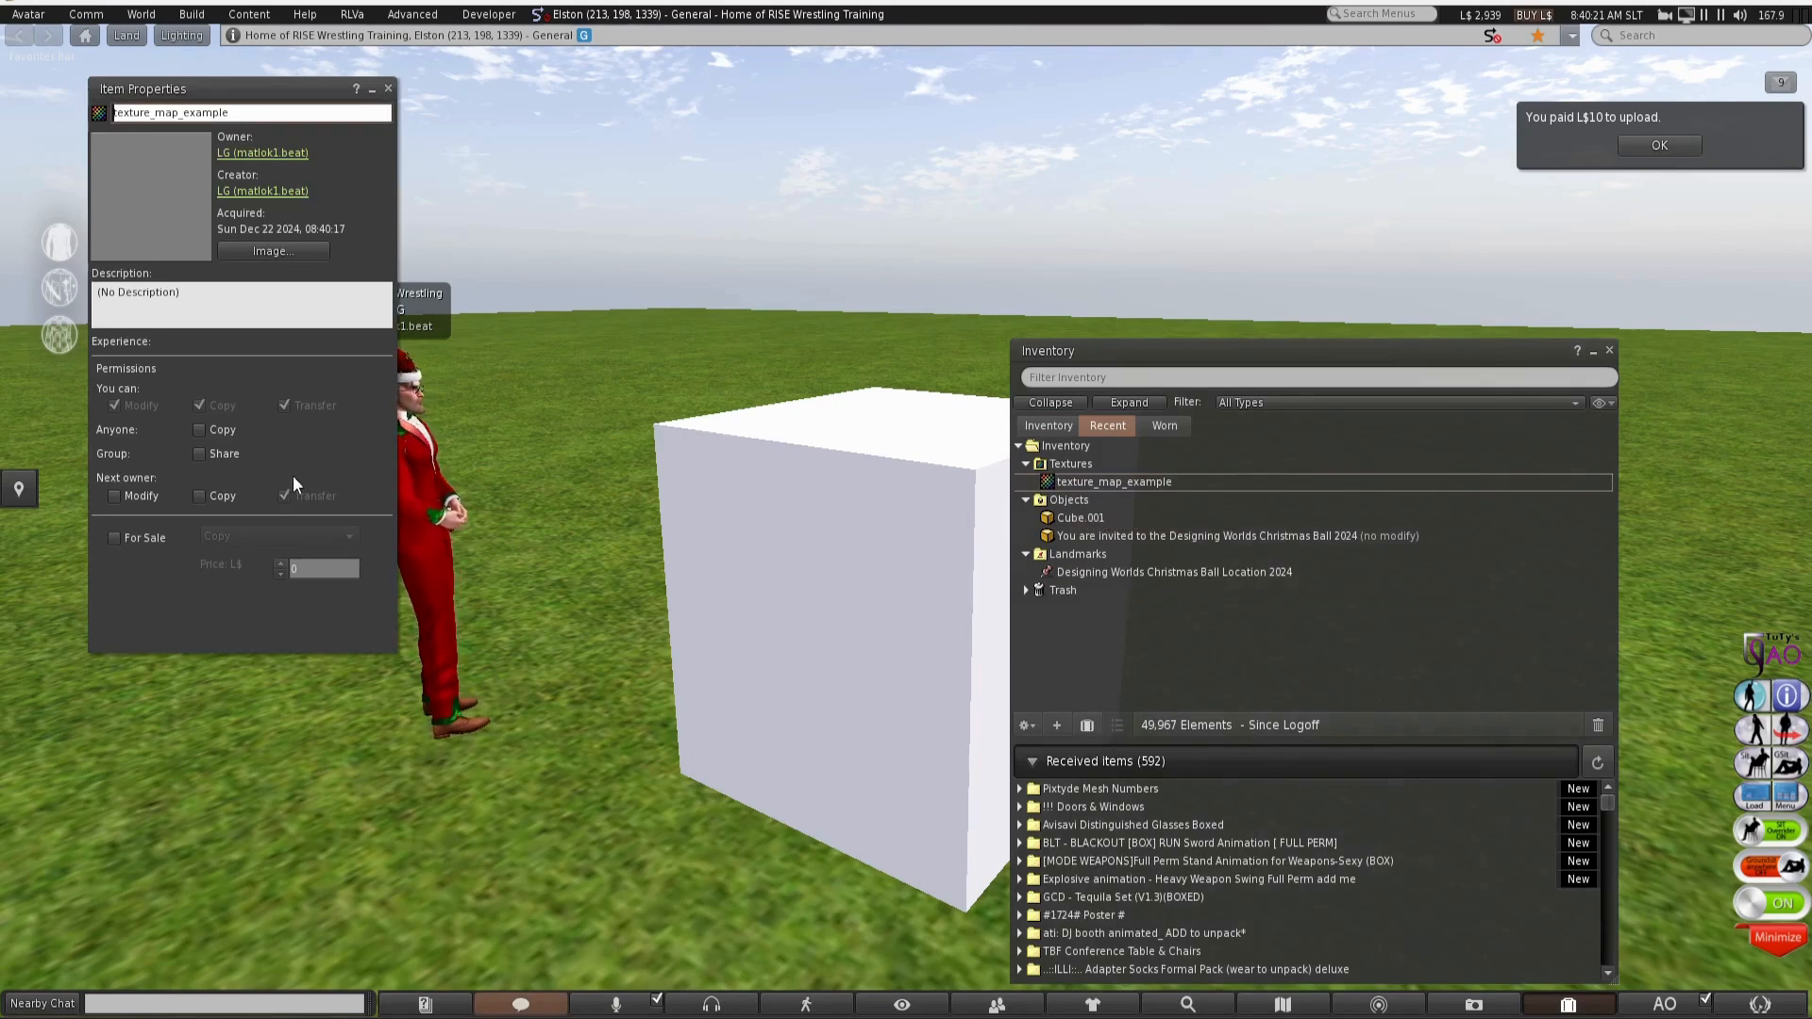
{"action": "left_click", "coordinate": [388, 90]}
Apply the texture_map_example texture to the cube, close the inventory and view the textured cube up close
{"action": "left_click_drag", "start_coordinate": [1194, 477], "coordinate": [834, 535]}
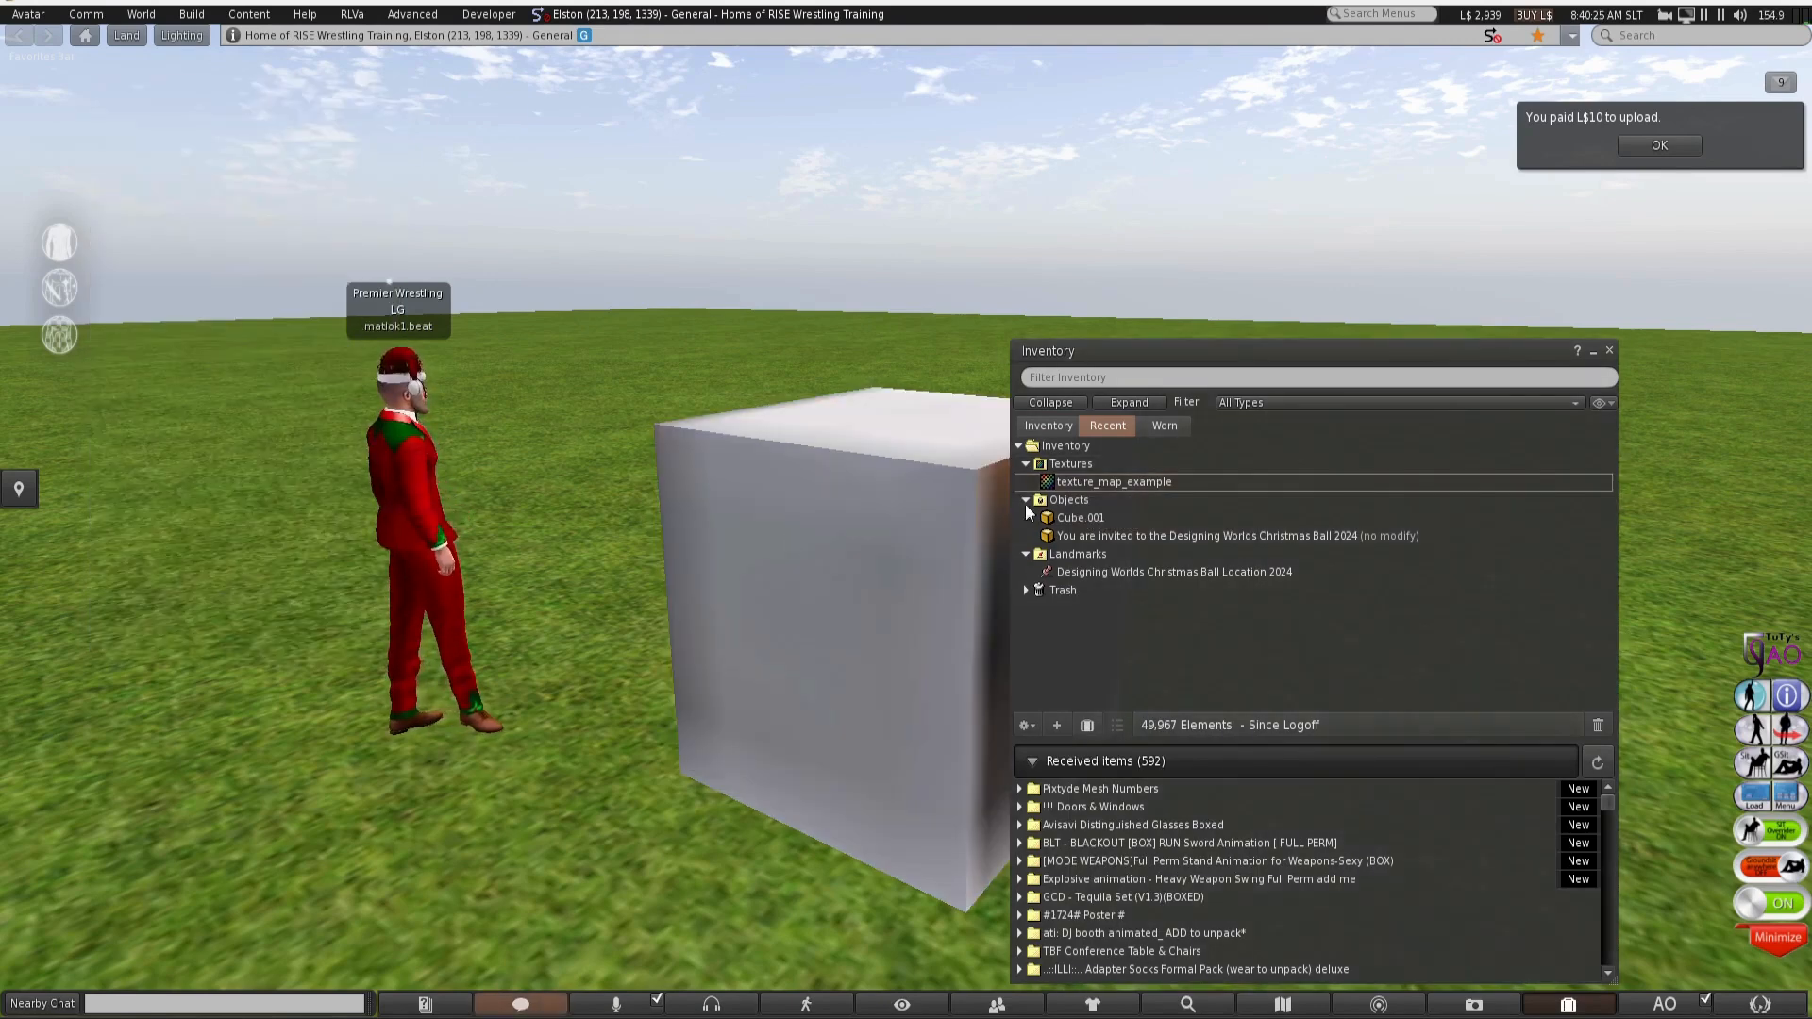
{"action": "left_click", "coordinate": [1610, 350]}
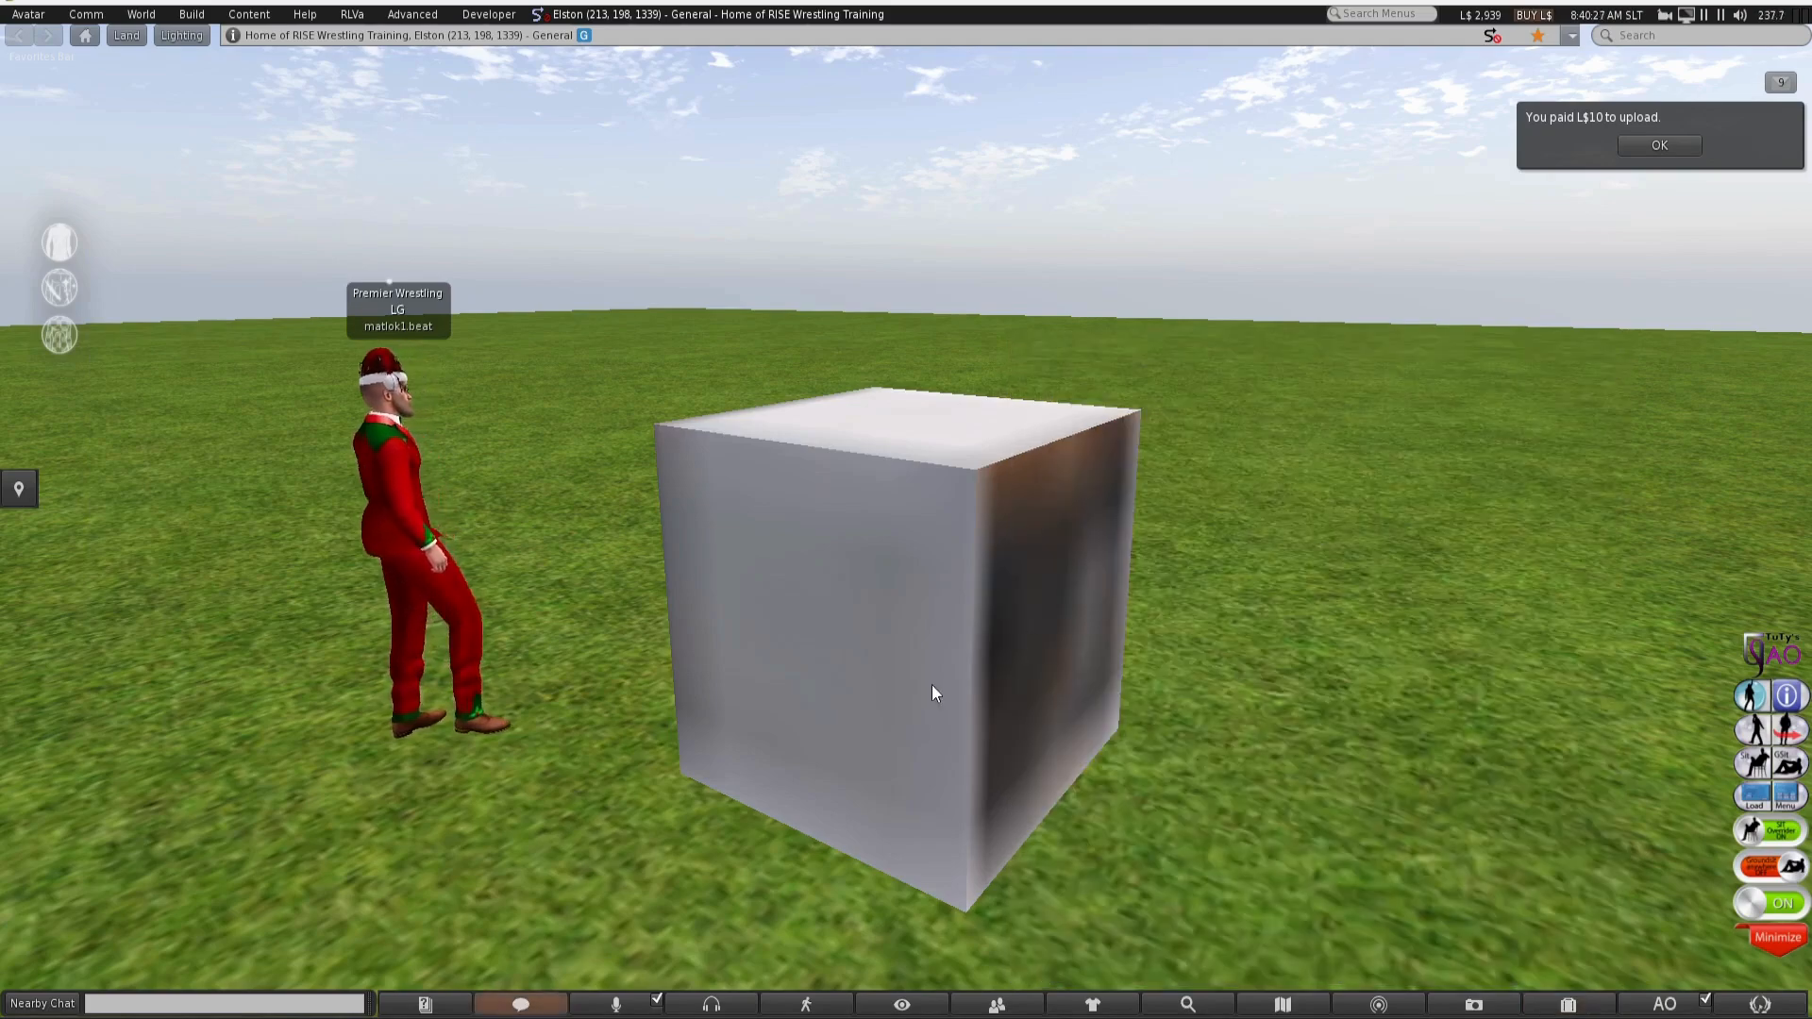
{"action": "left_click_drag", "start_coordinate": [941, 651], "coordinate": [892, 513], "text": "alt"}
{"action": "left_click_drag", "start_coordinate": [721, 513], "coordinate": [906, 520], "text": "alt"}
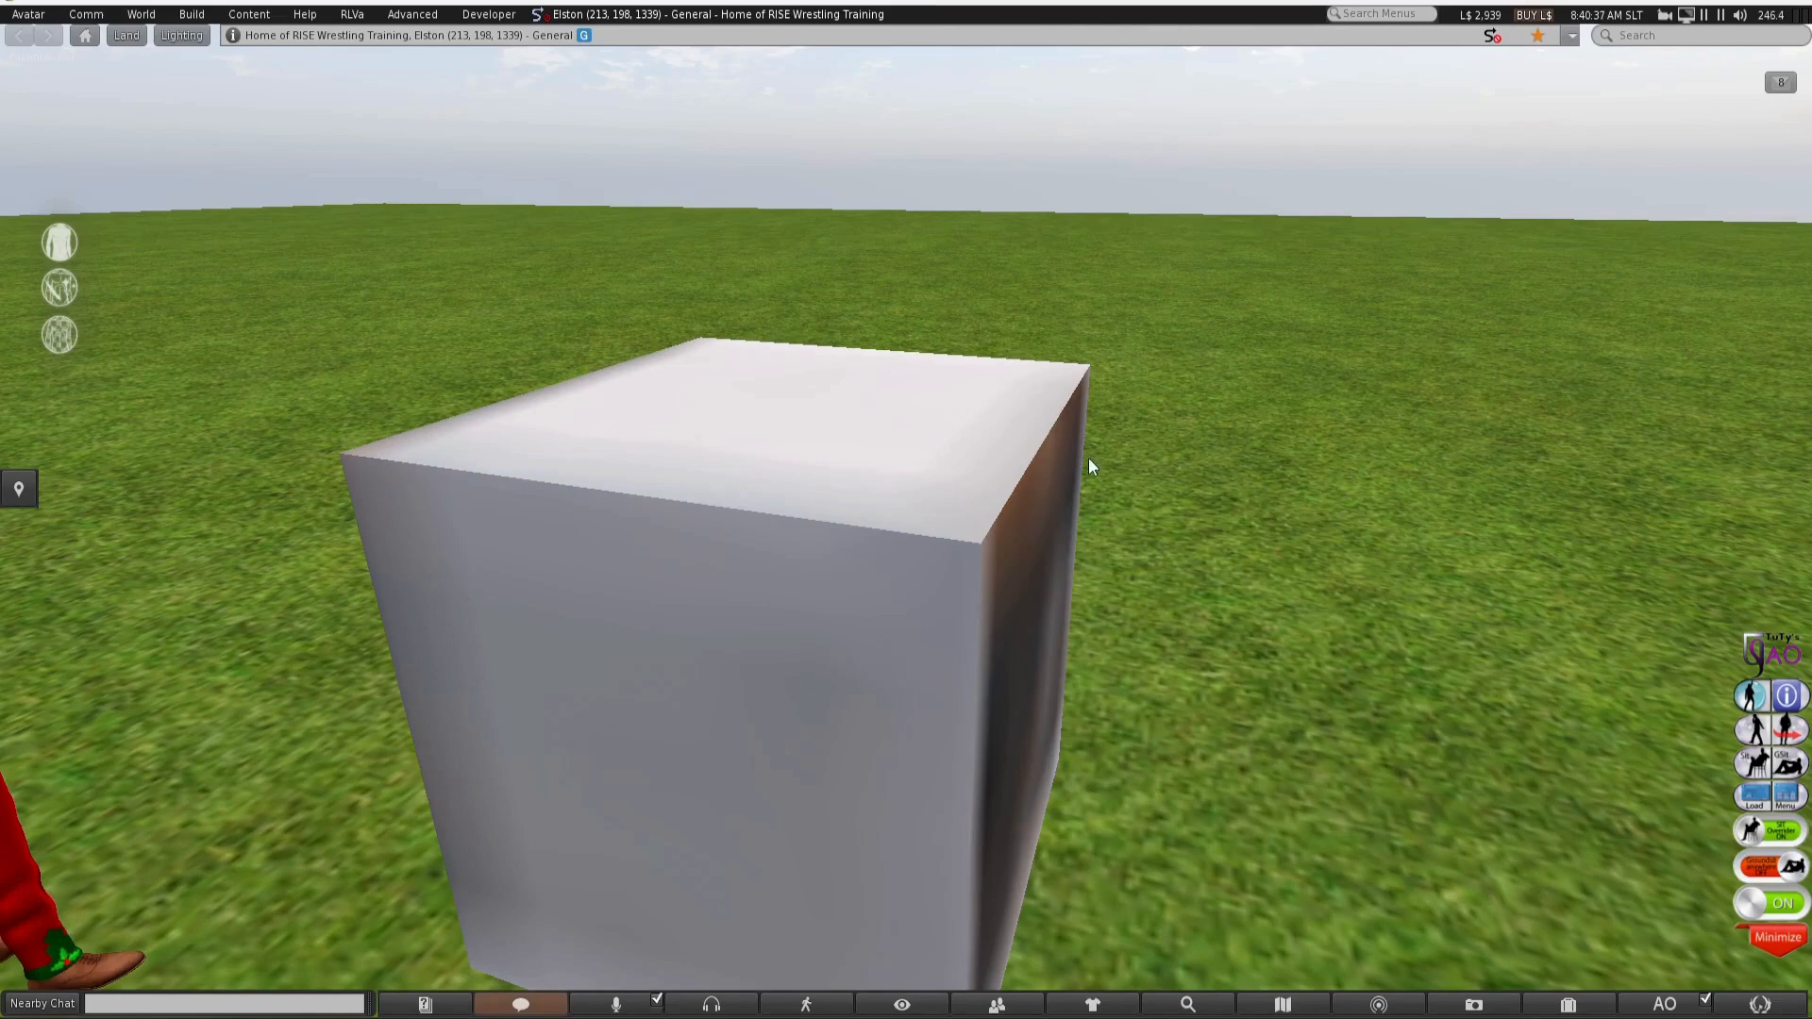
Switch to the NormalMap-Online window in Google Chrome and open tinypng.com in a new tab
{"action": "mouse_move", "coordinate": [927, 1017]}
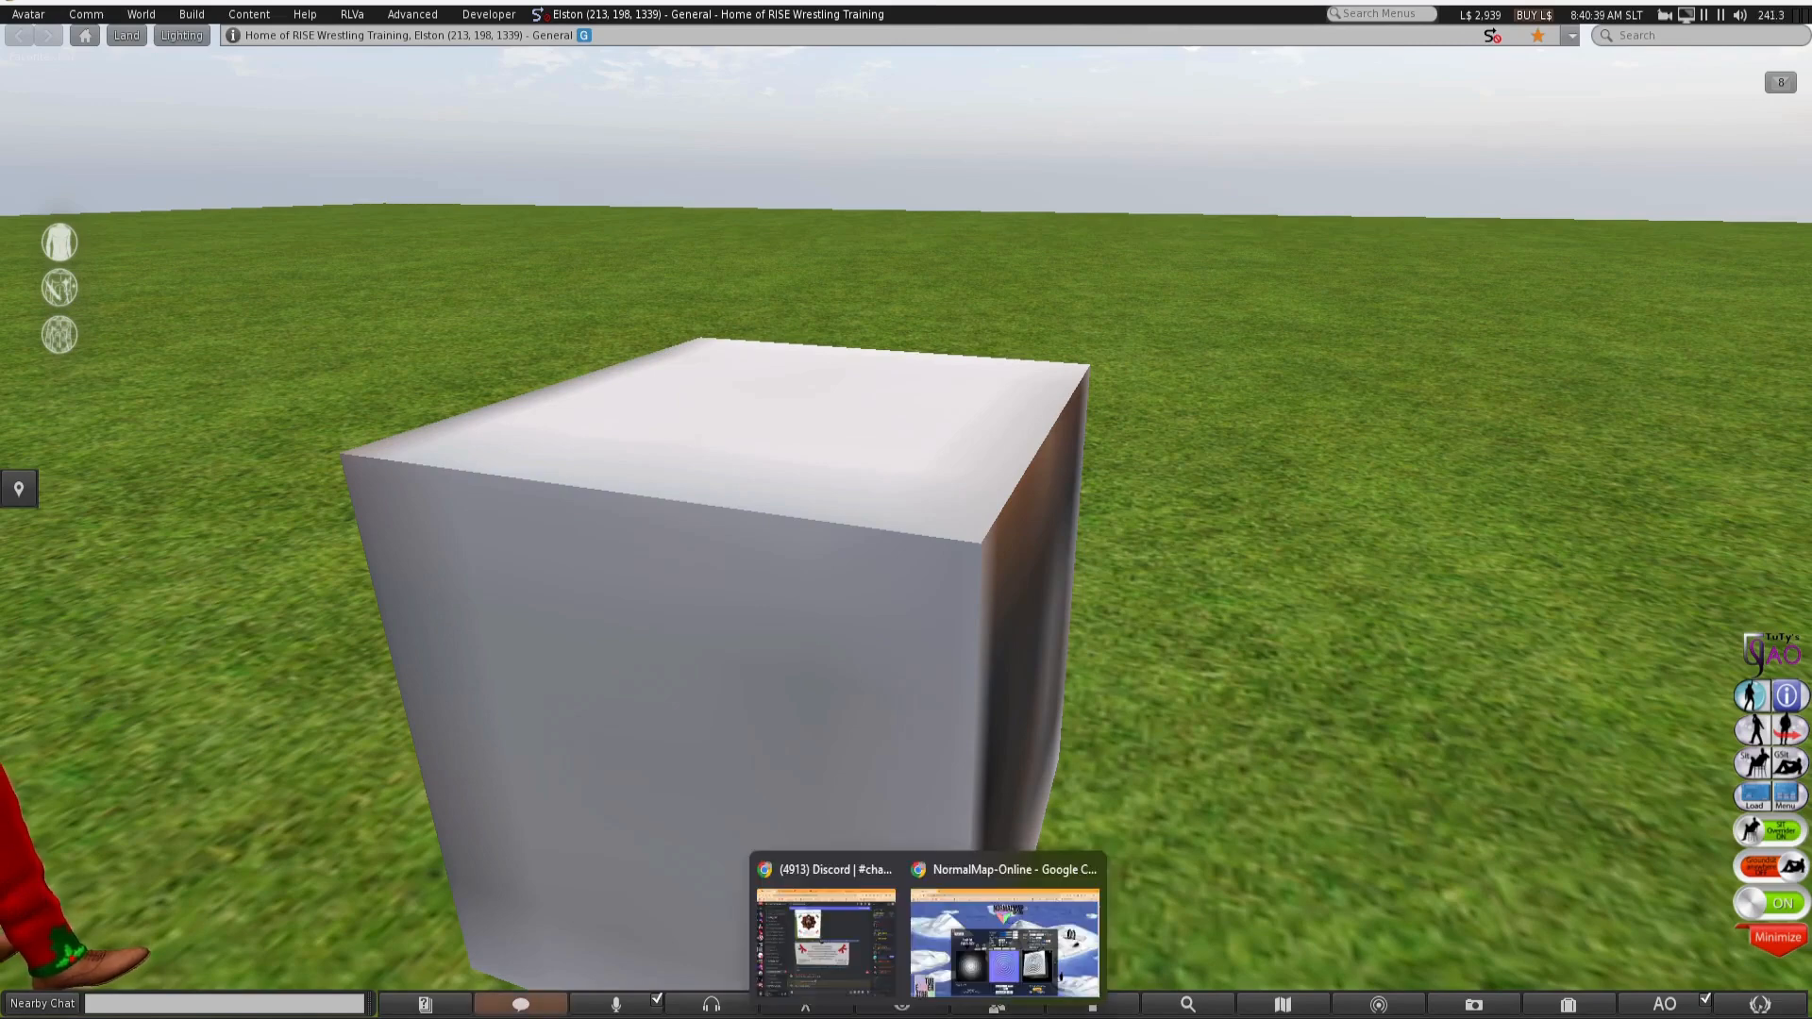
{"action": "mouse_move", "coordinate": [1724, 4]}
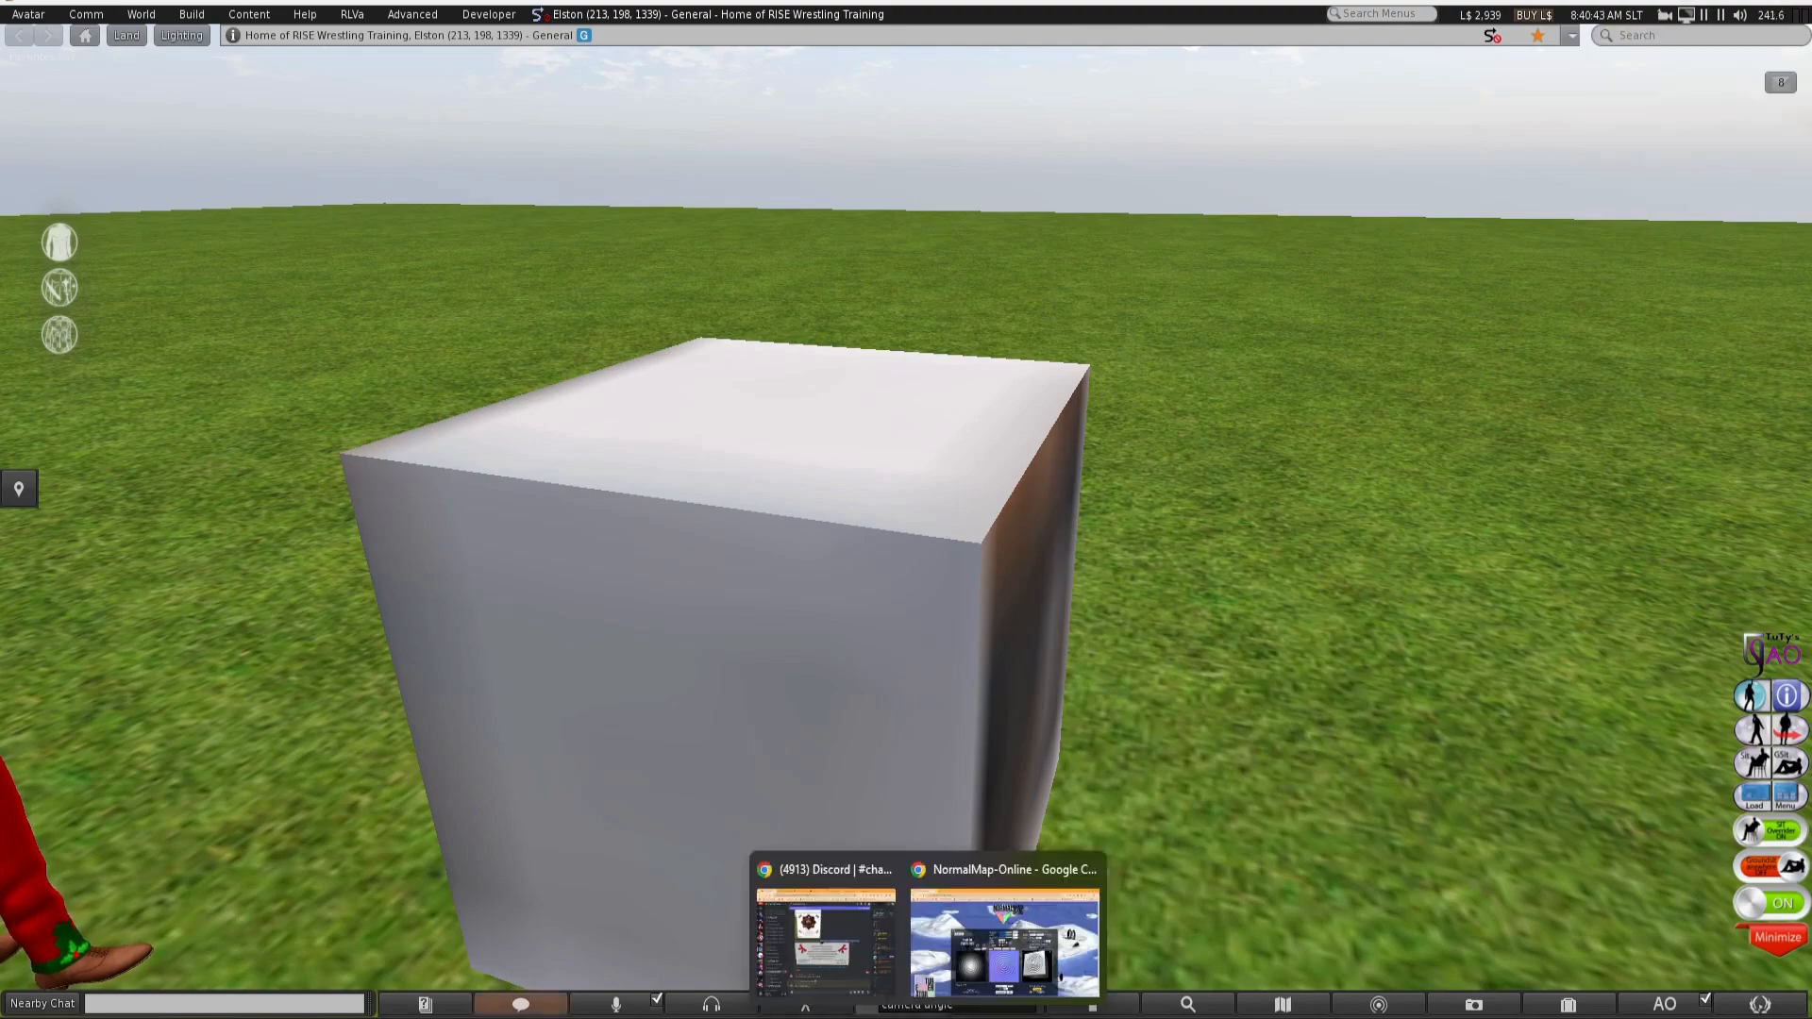
{"action": "left_click", "coordinate": [991, 929]}
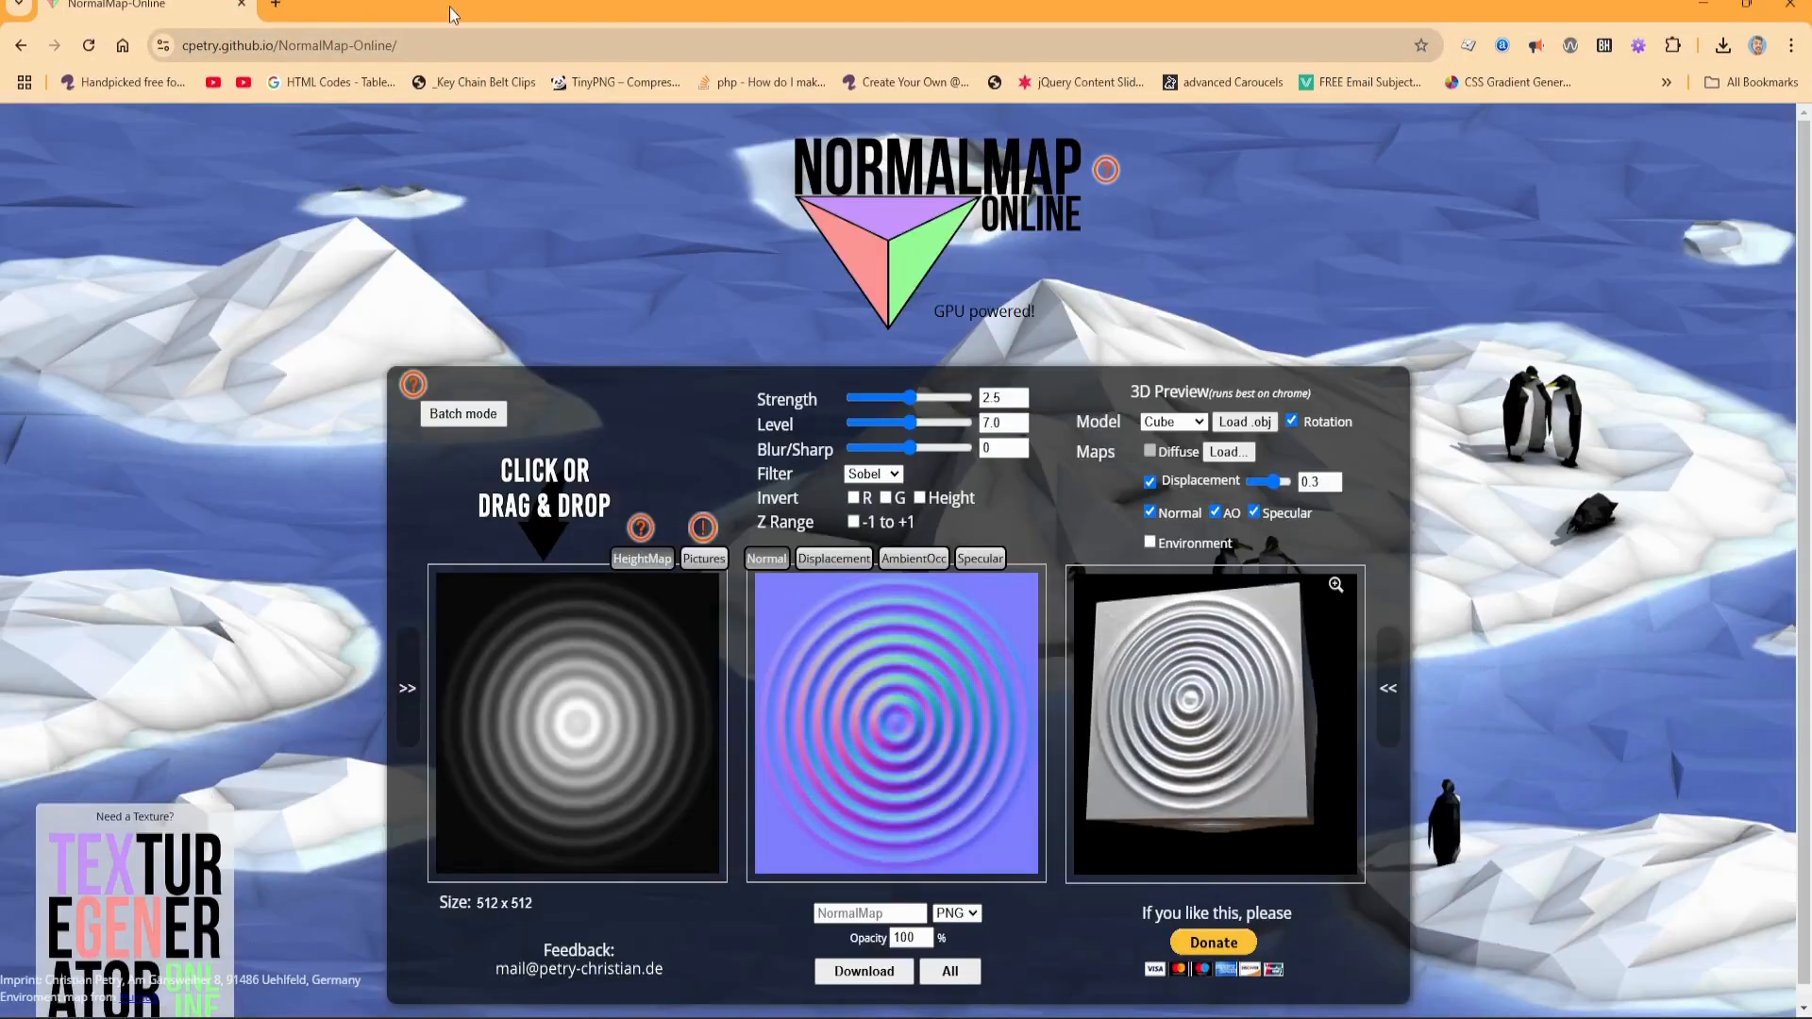
{"action": "left_click", "coordinate": [286, 5]}
{"action": "type", "text": "tin"}
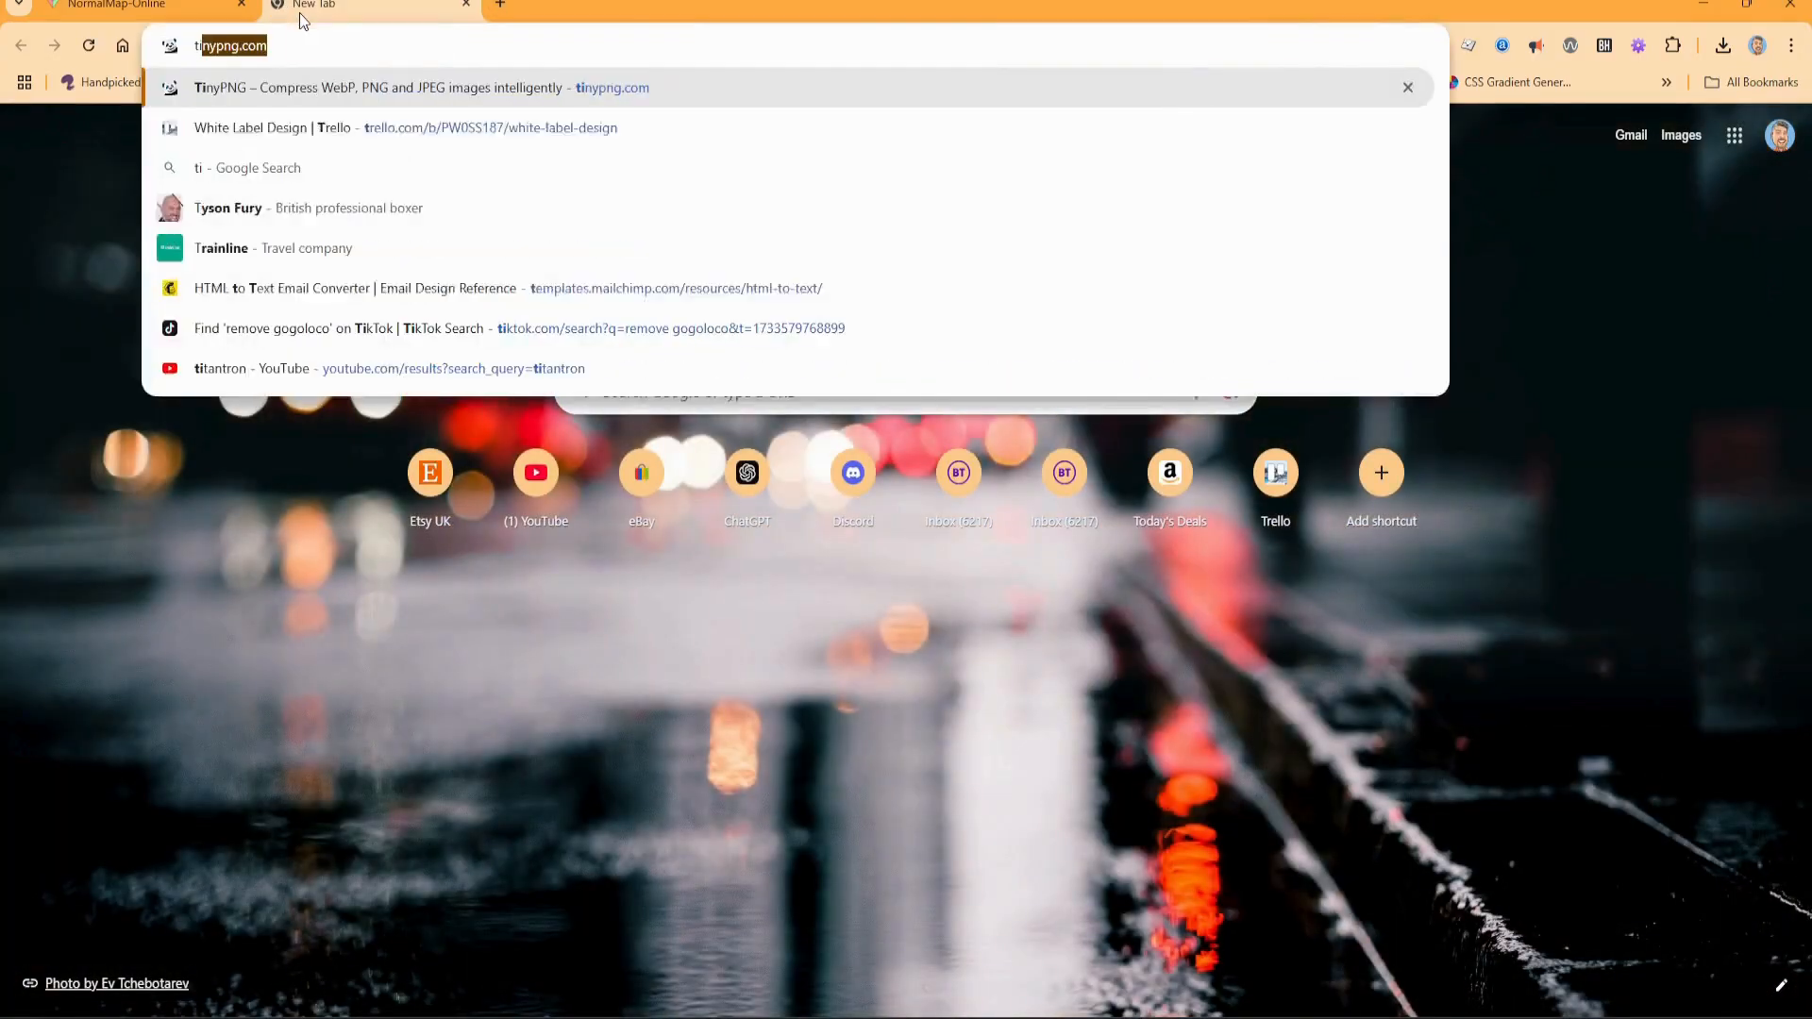
{"action": "key", "text": "Return"}
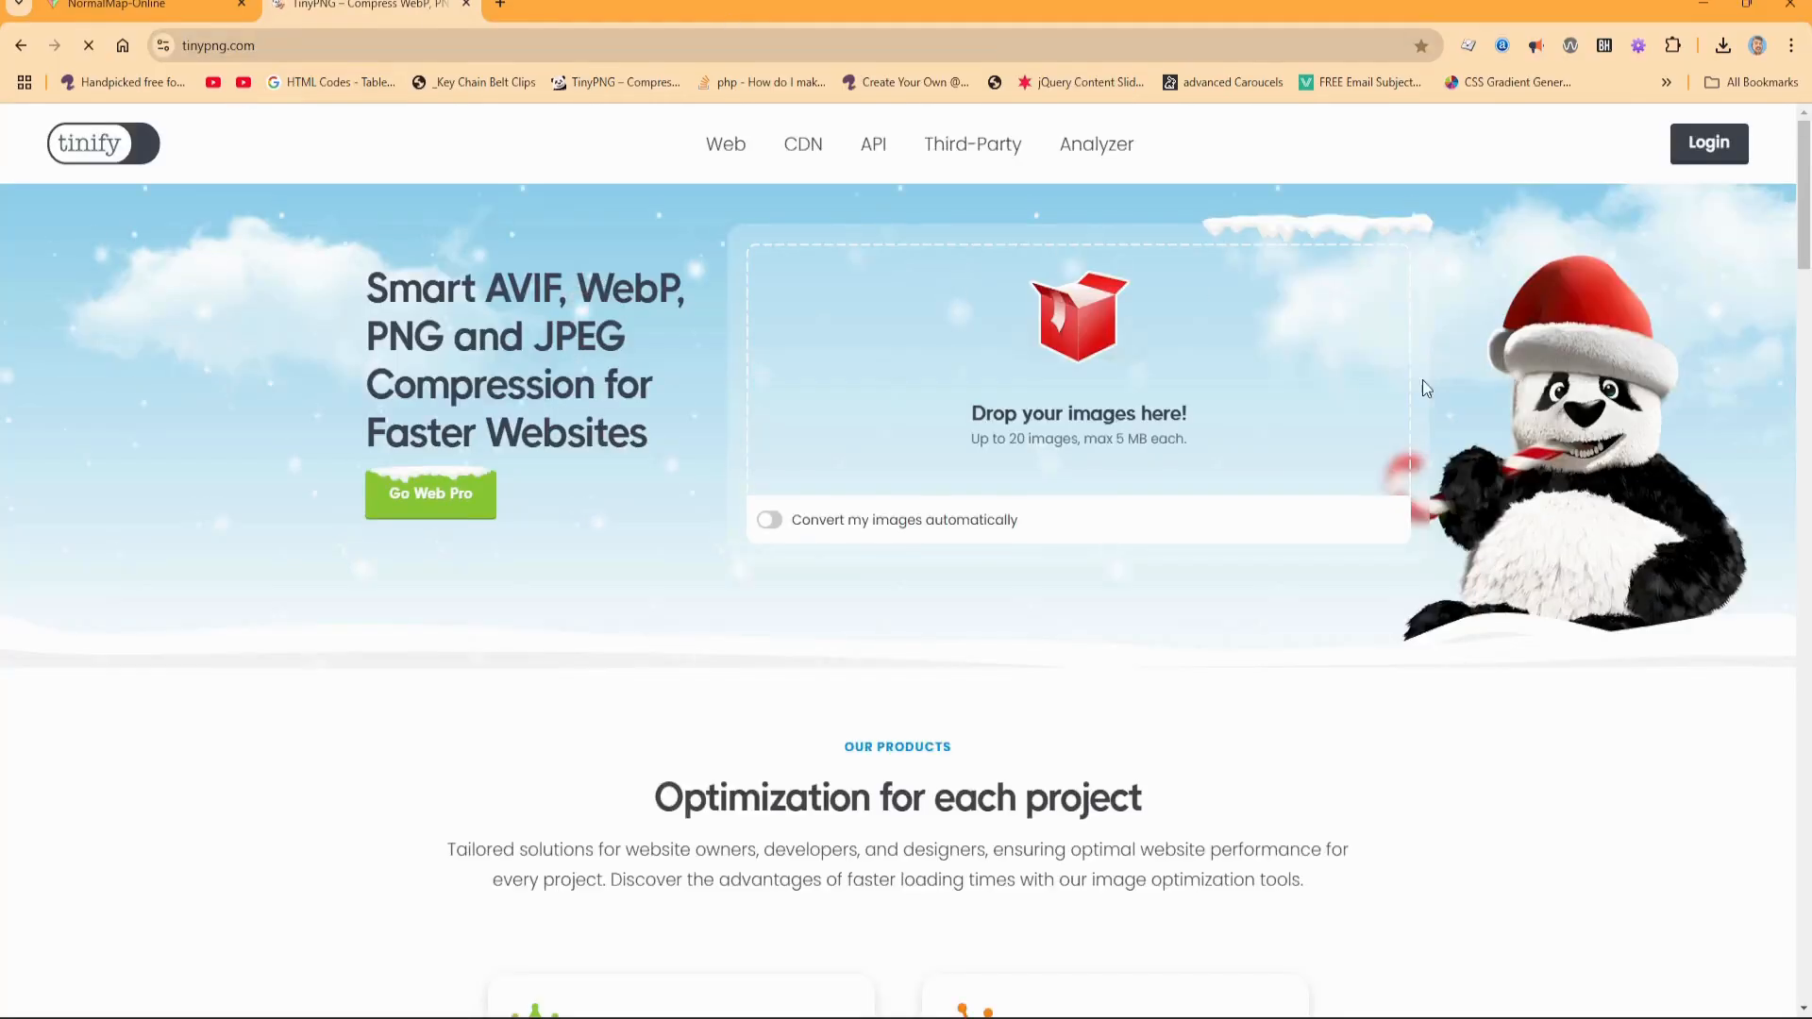
Submit the texture_map_example image from the desktop to TinyPNG for compression, resizing and moving the browser window as needed
{"action": "left_click", "coordinate": [1747, 4]}
{"action": "left_click", "coordinate": [1704, 3]}
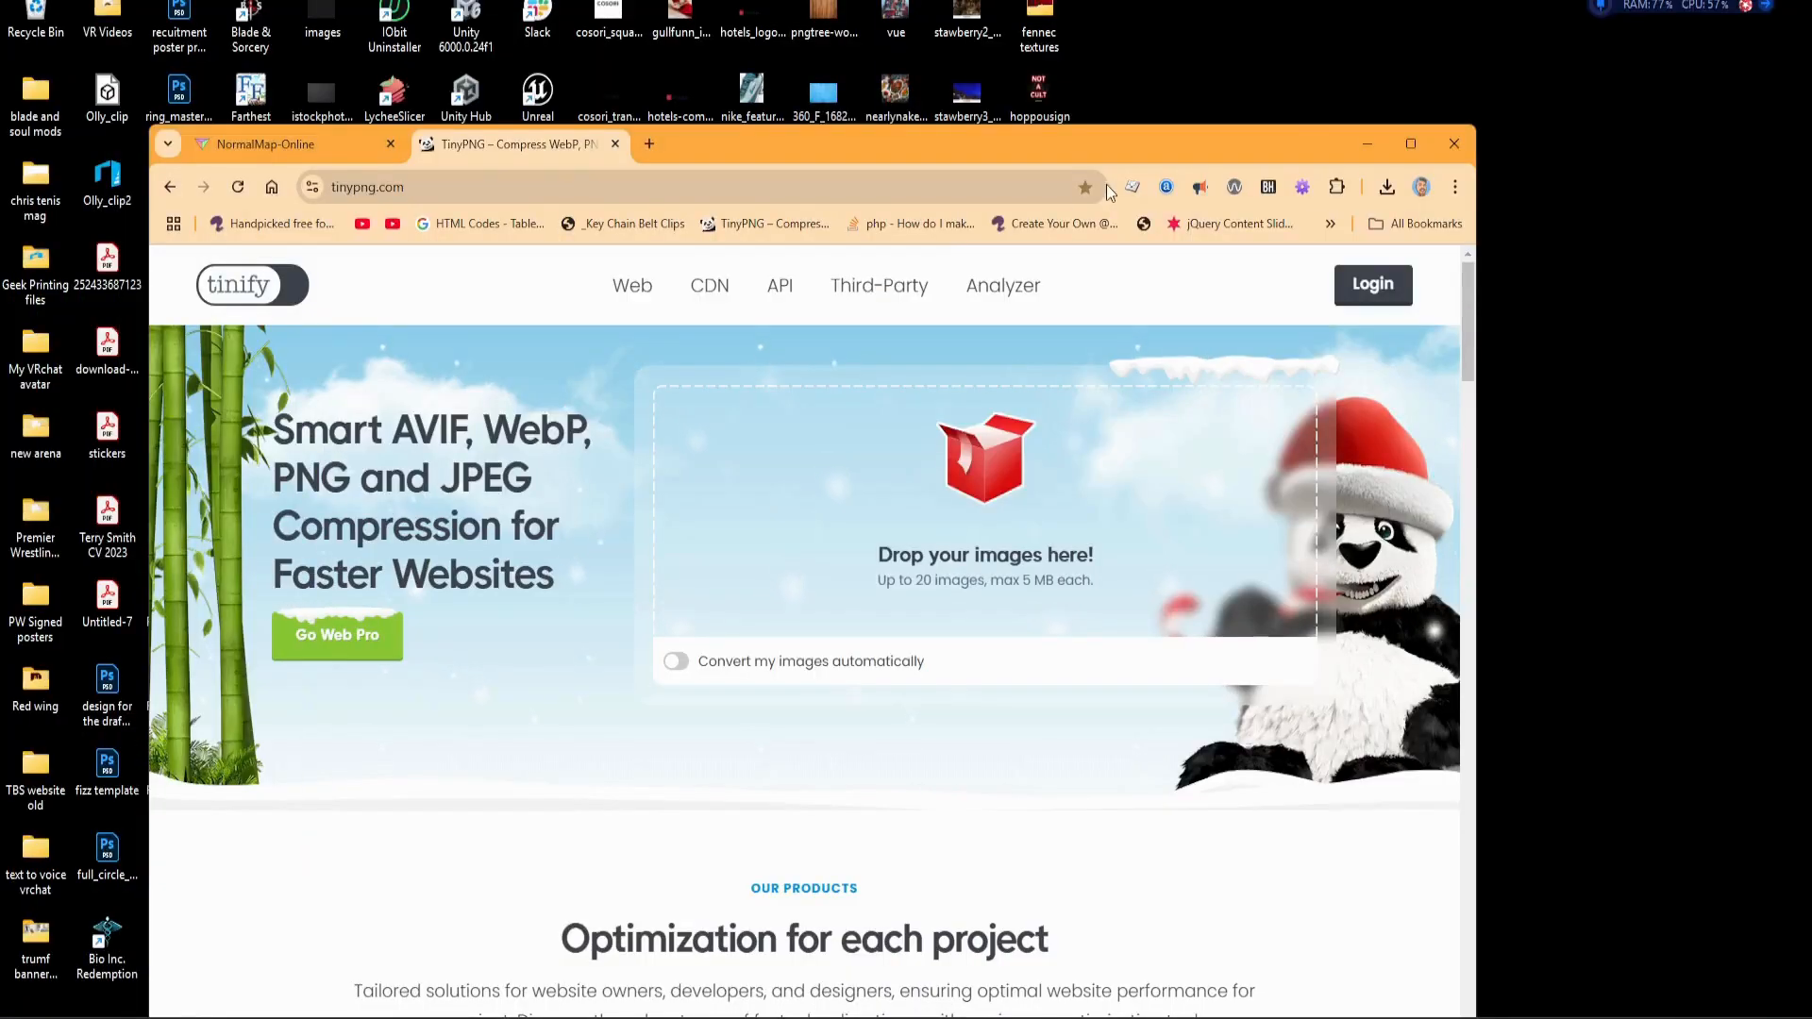
{"action": "left_click_drag", "start_coordinate": [1080, 159], "coordinate": [518, 84]}
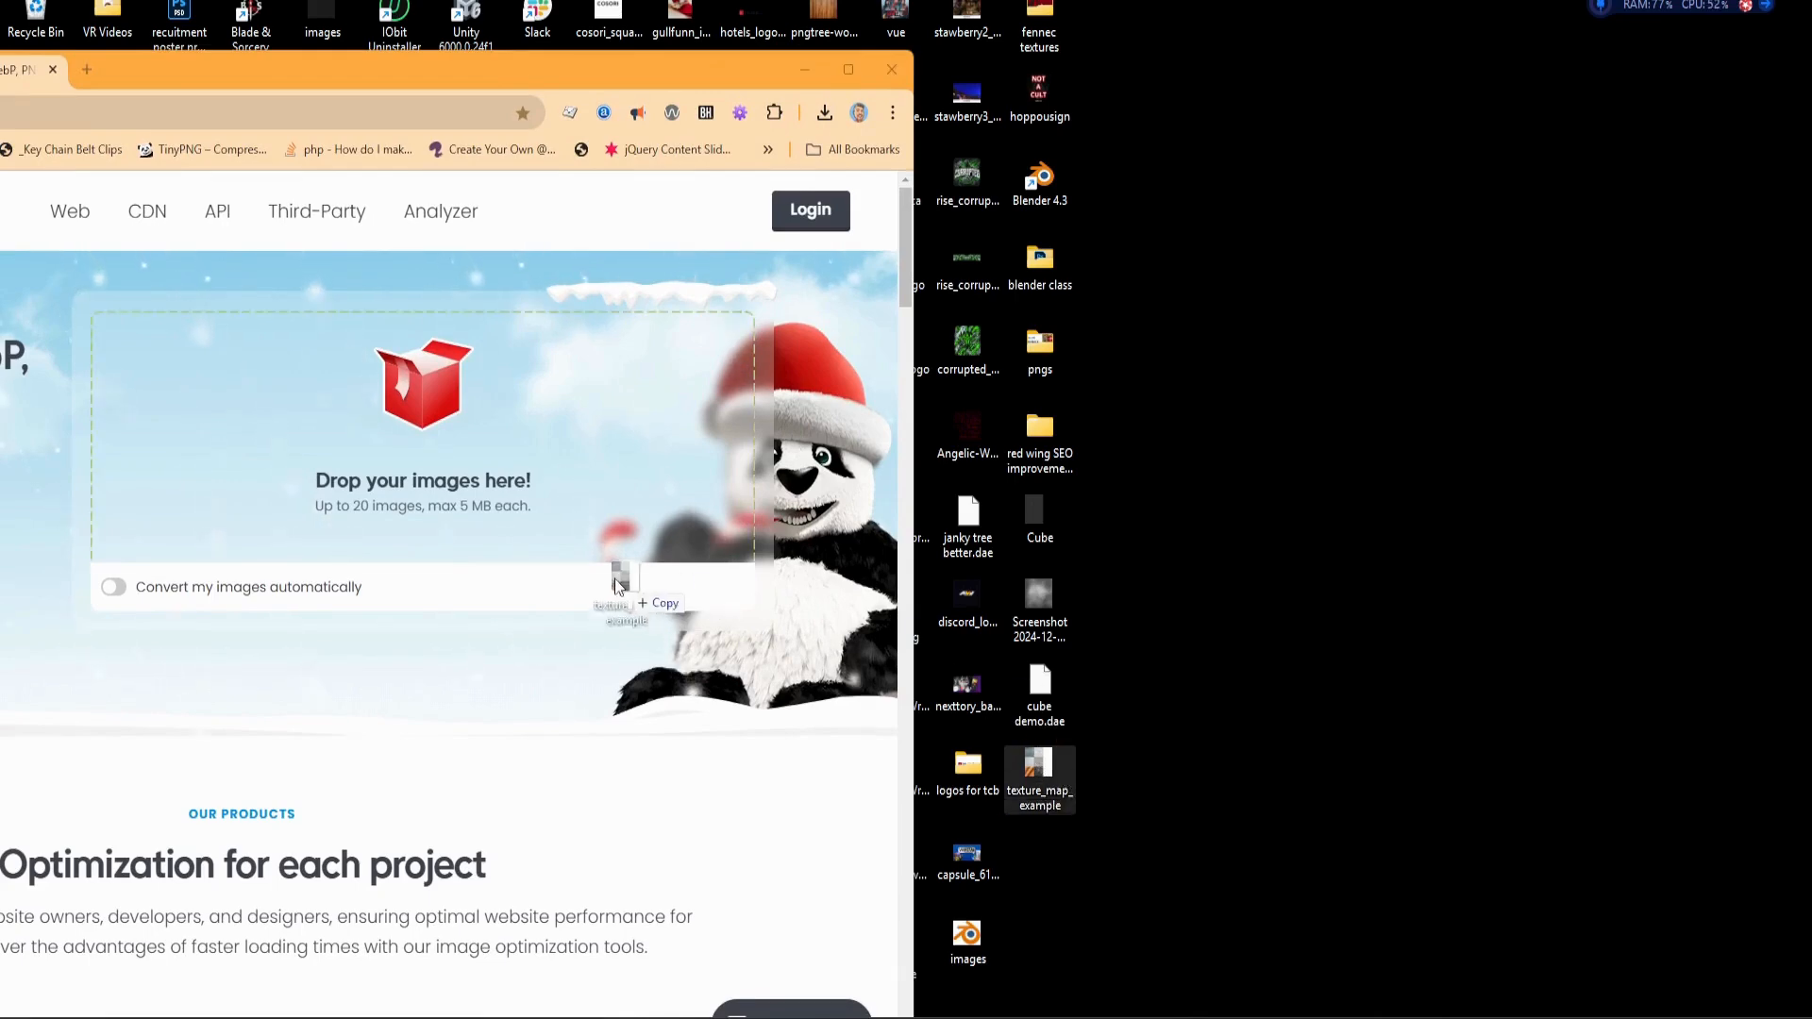
{"action": "left_click_drag", "start_coordinate": [452, 459], "coordinate": [453, 461]}
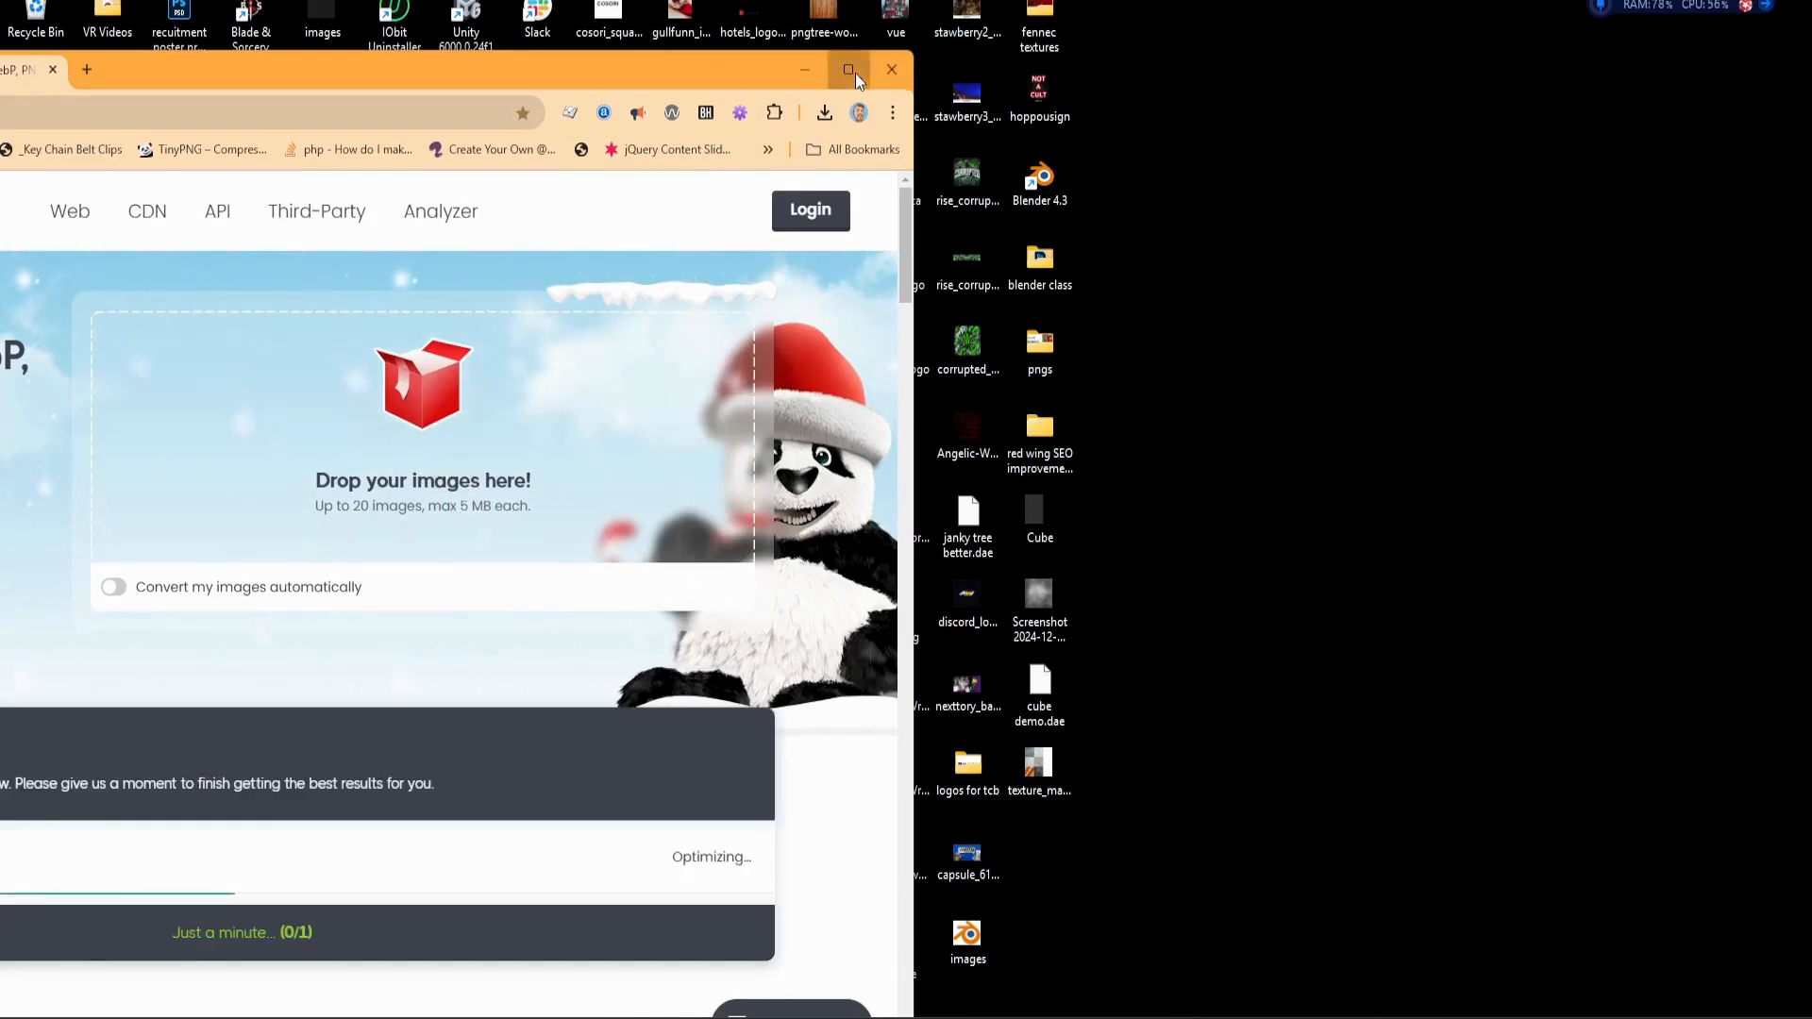
{"action": "left_click", "coordinate": [849, 69]}
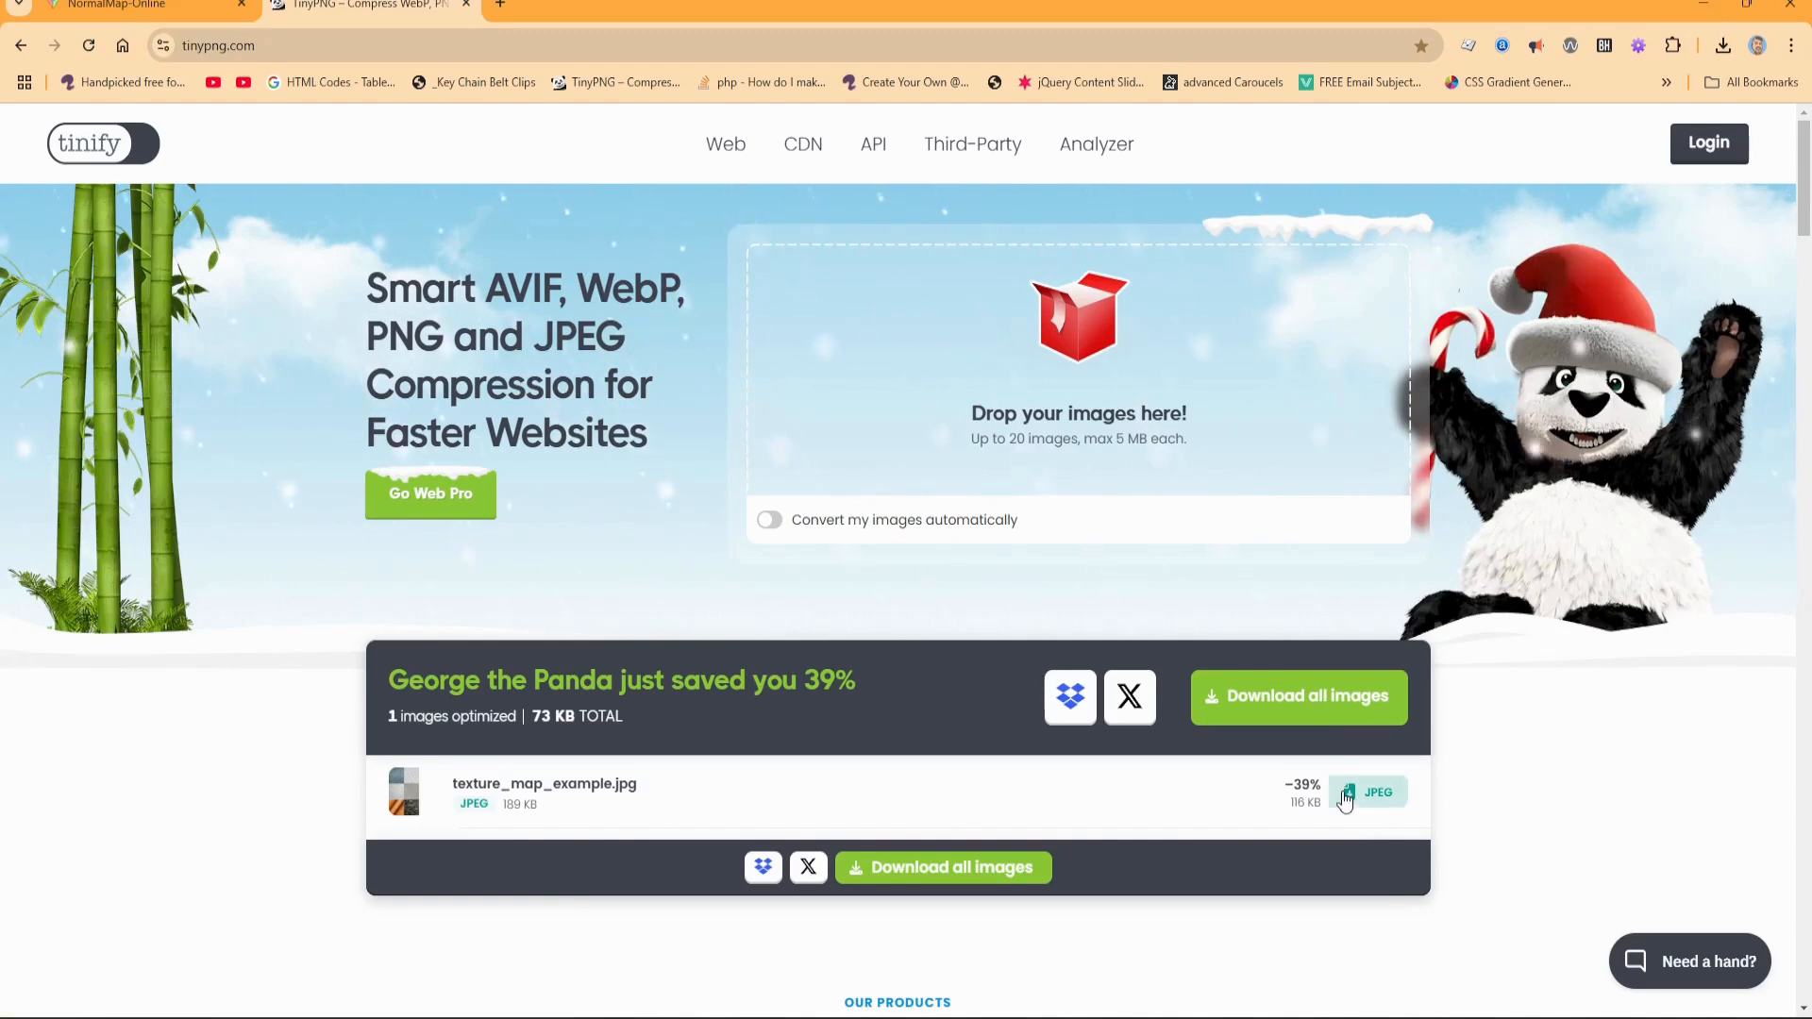
Download the compressed texture_map_example.jpg from TinyPNG, open it for a check and close the viewer
{"action": "left_click", "coordinate": [1374, 798]}
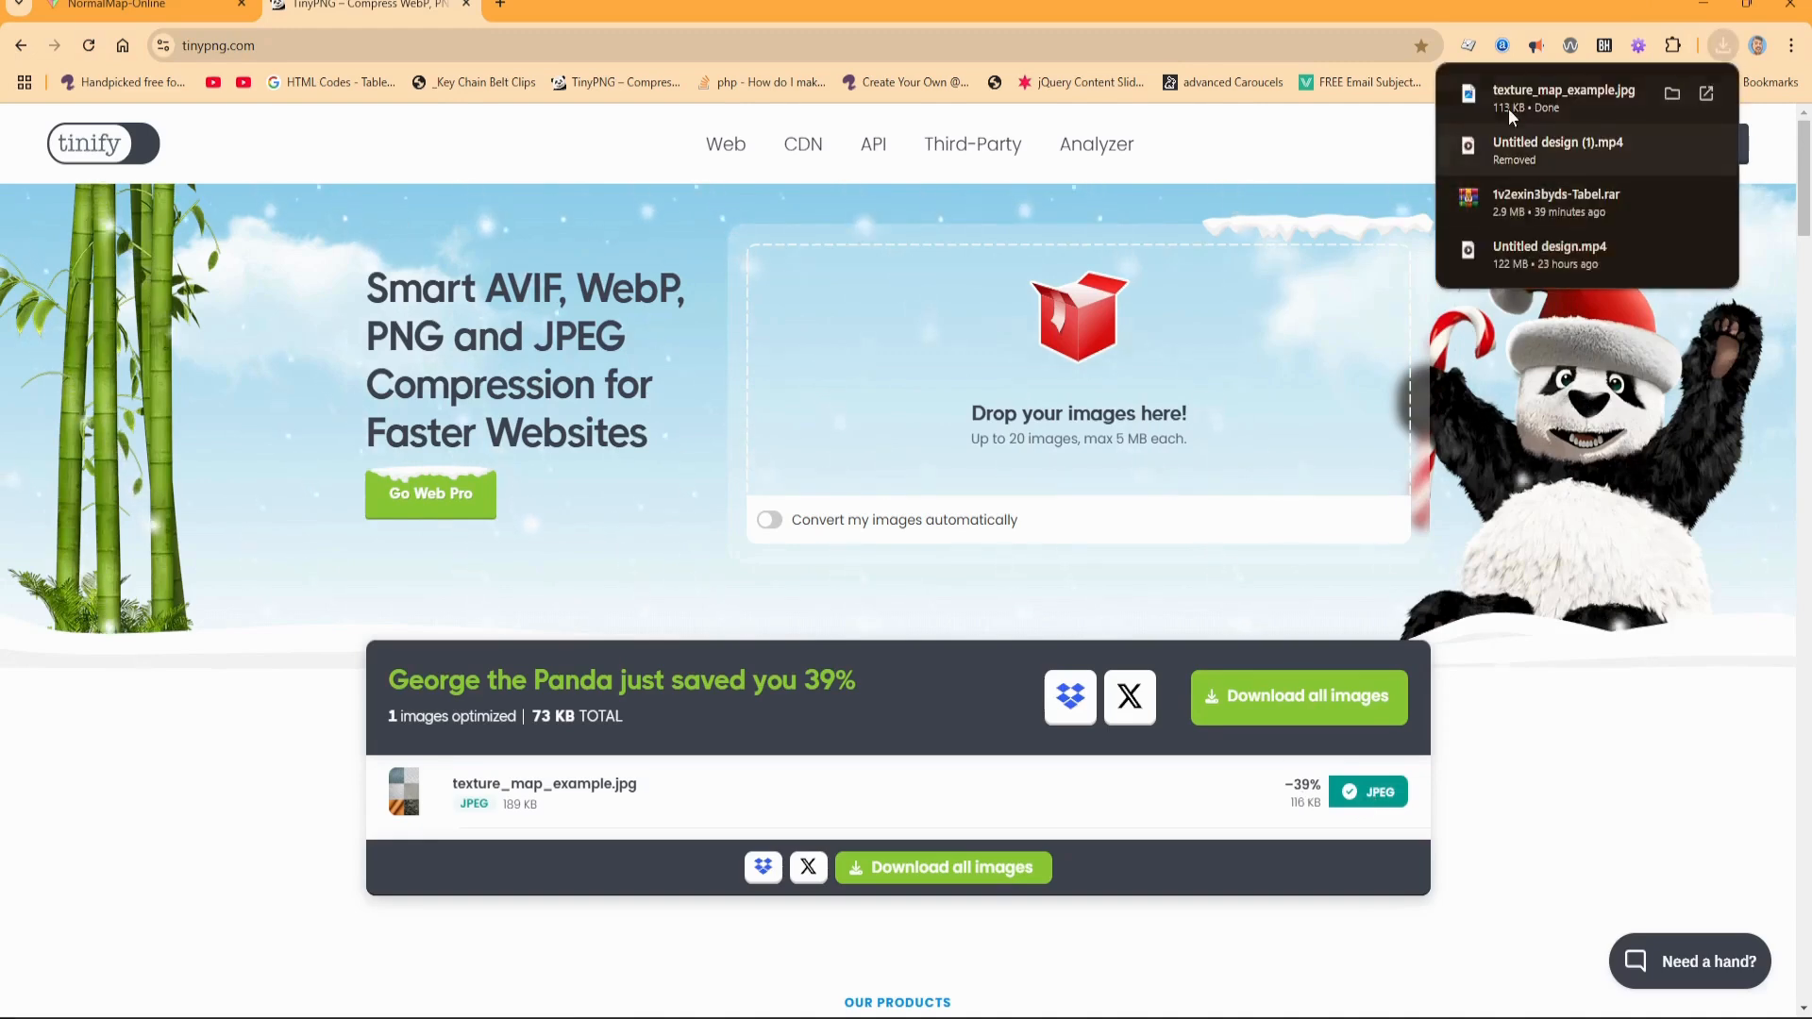
{"action": "left_click", "coordinate": [1532, 97]}
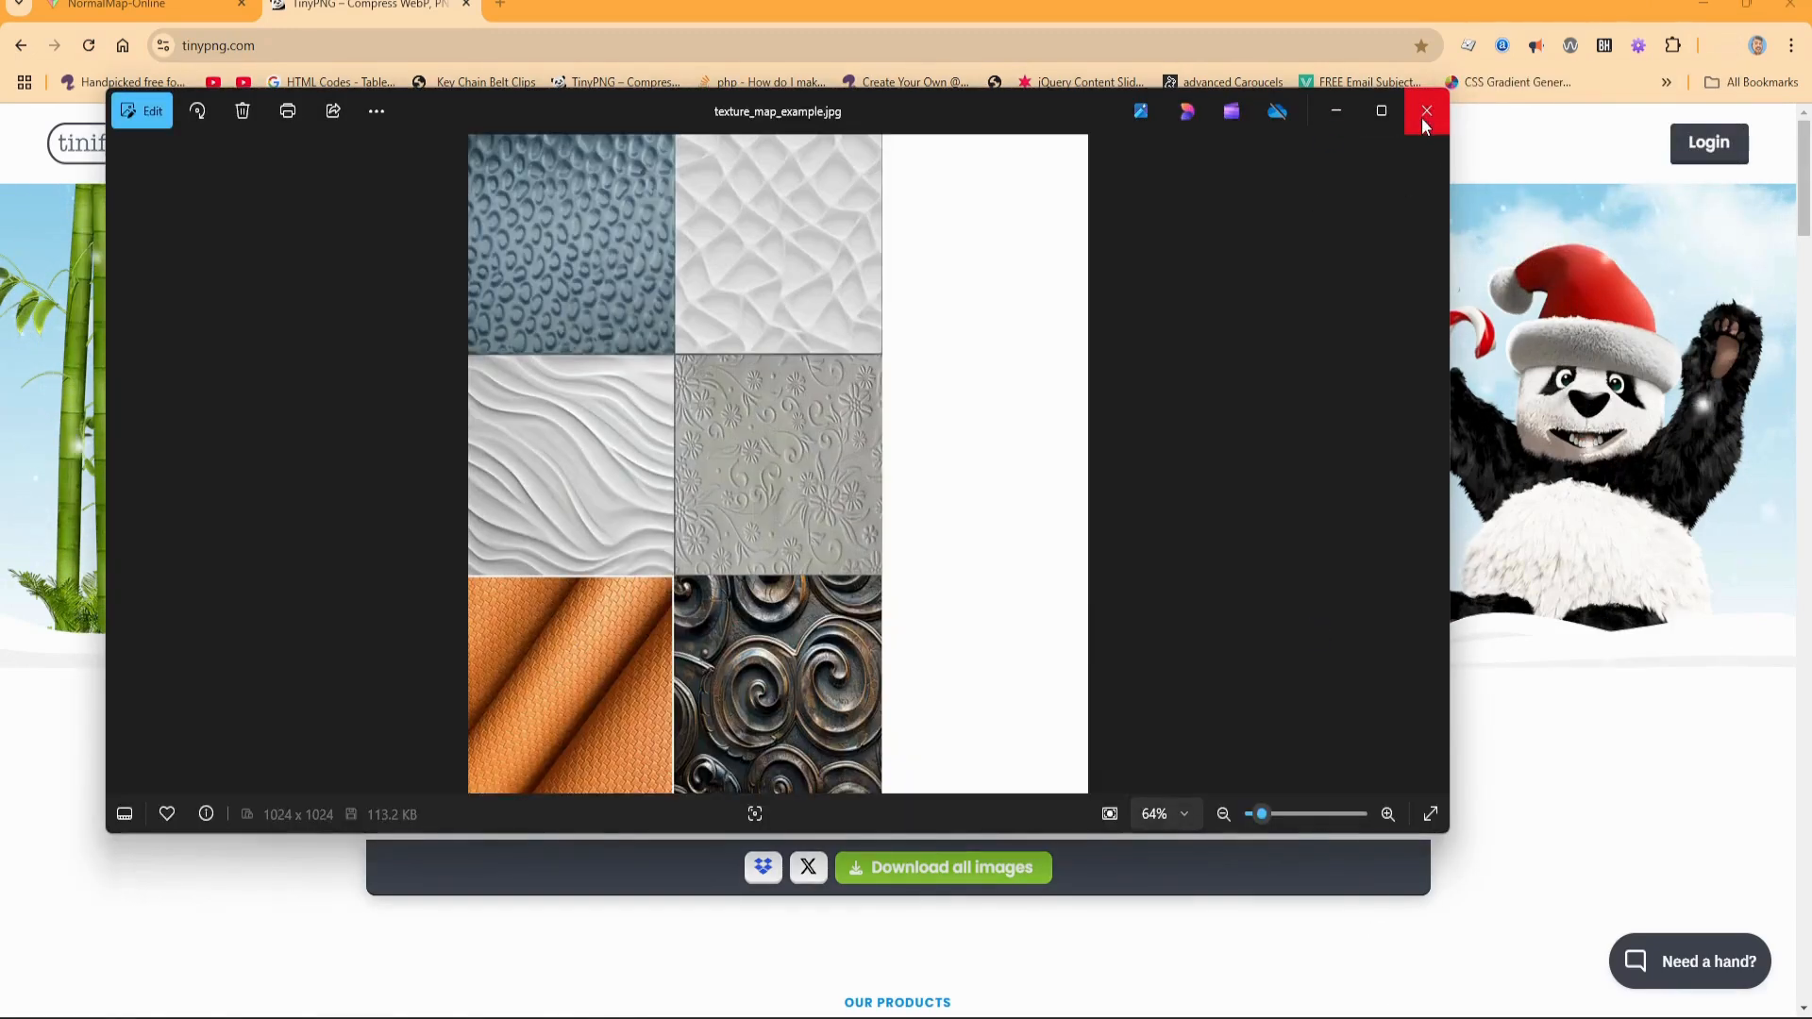
{"action": "left_click", "coordinate": [1426, 113]}
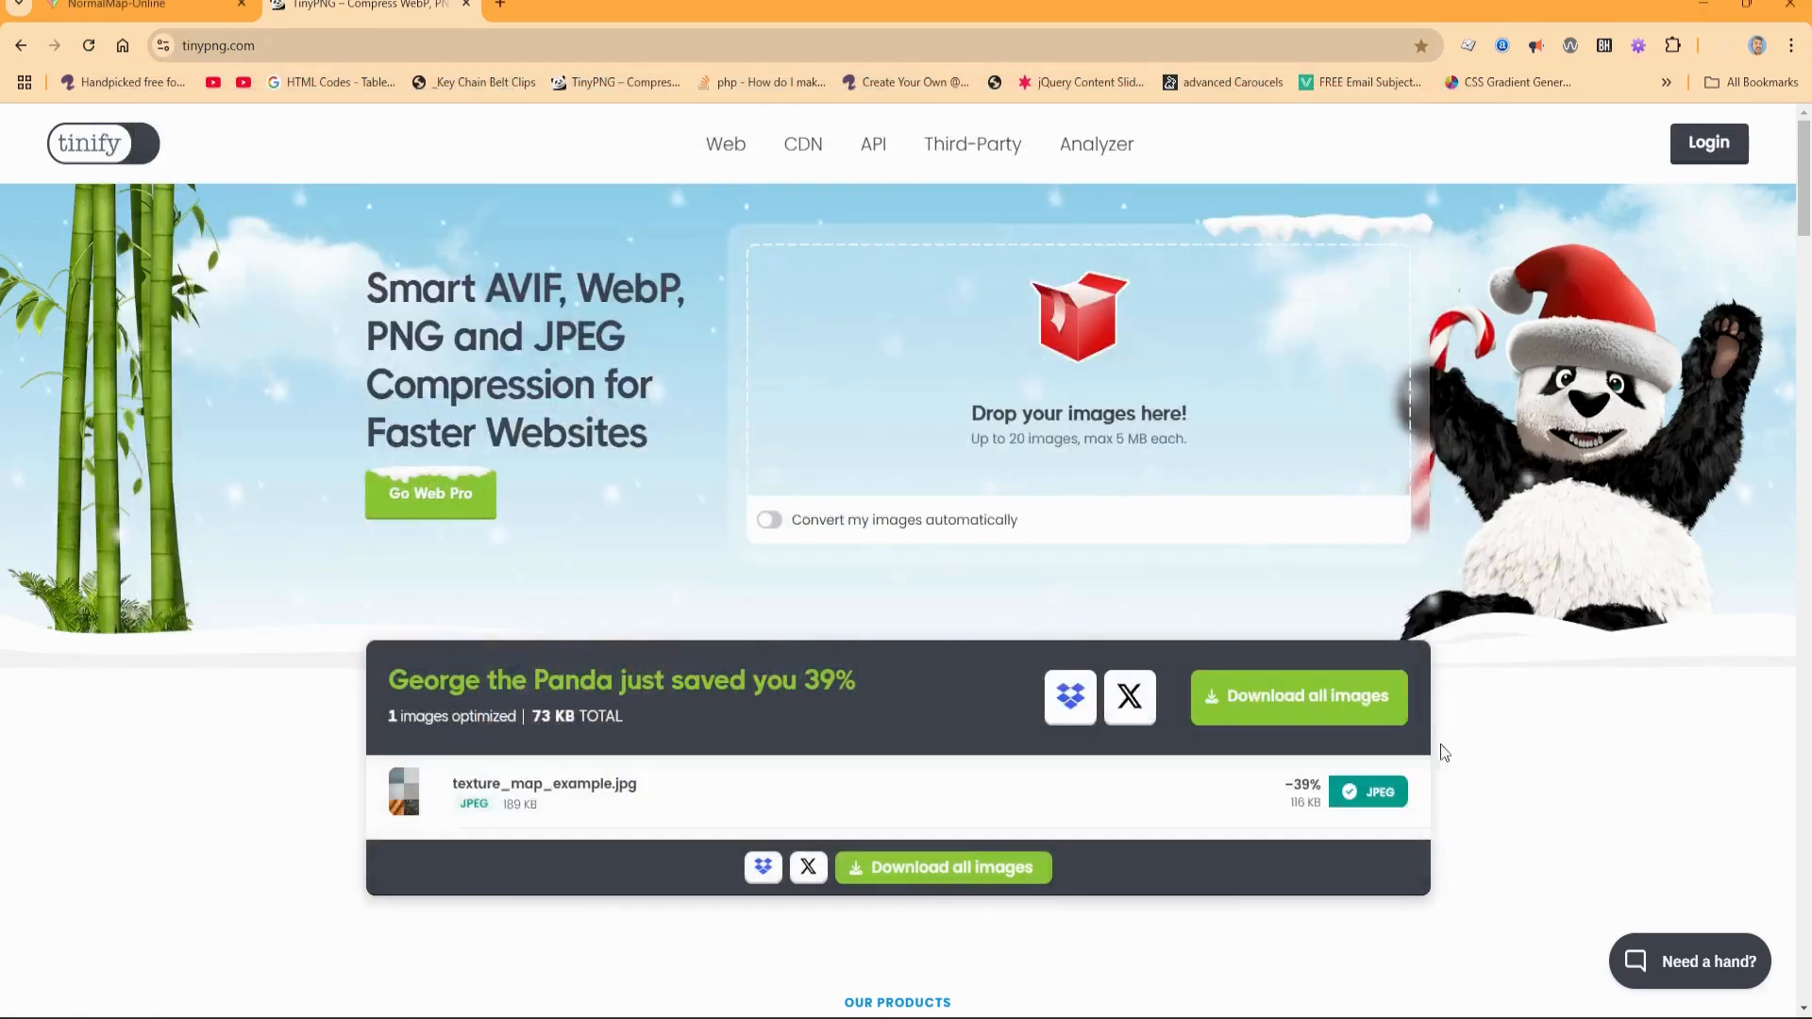
Switch to Firestorm, rotate the cube so it tilts onto other sides, and view its textured faces
{"action": "mouse_move", "coordinate": [1344, 1018]}
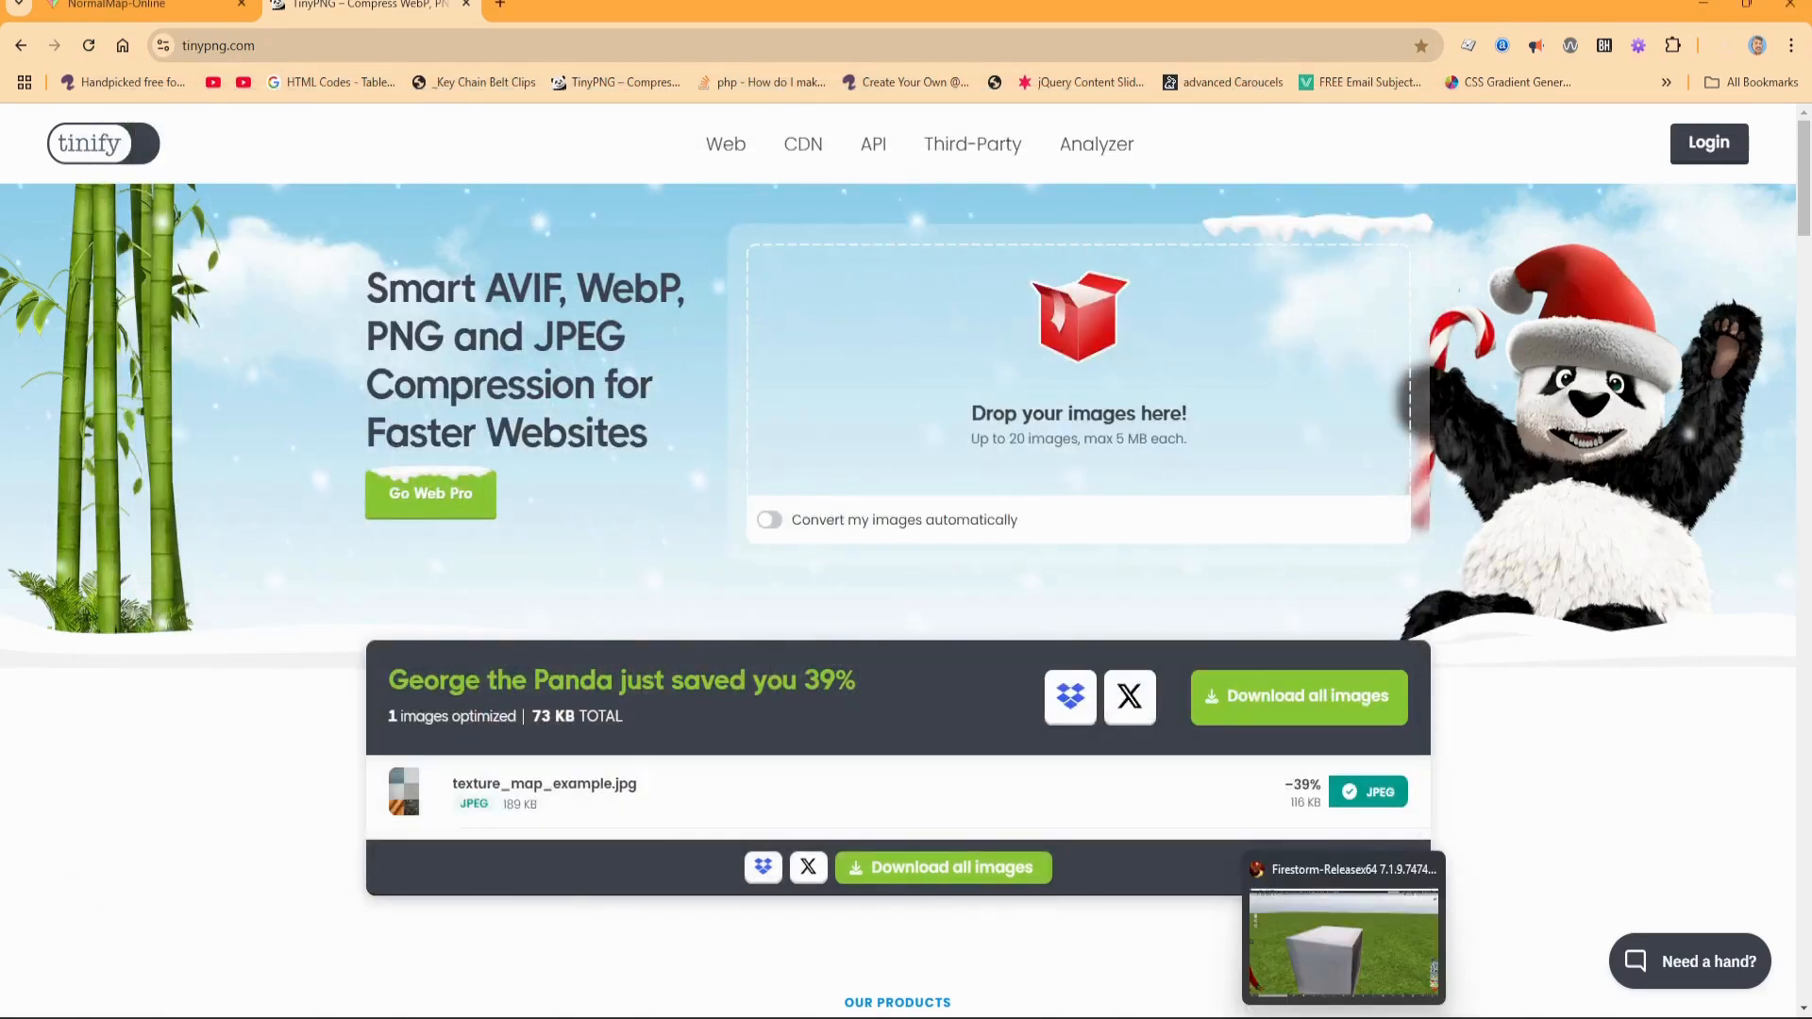
{"action": "left_click", "coordinate": [1344, 1018]}
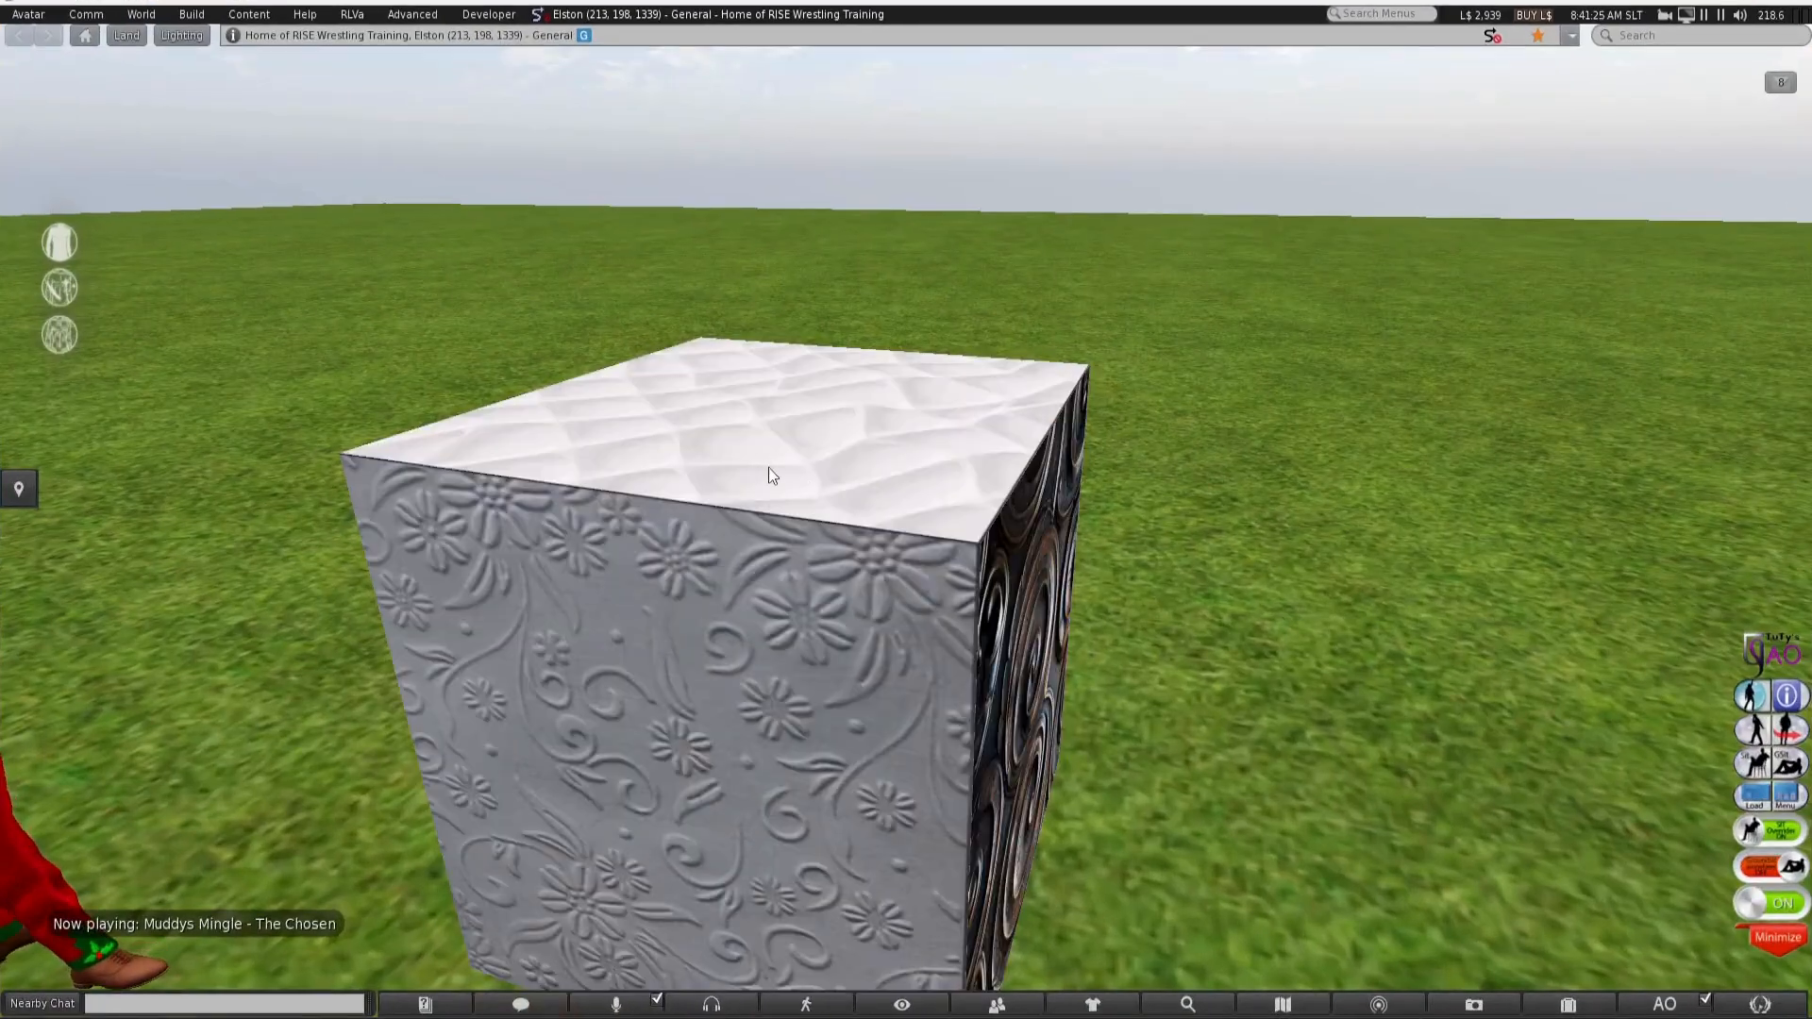
{"action": "left_click_drag", "start_coordinate": [814, 665], "coordinate": [910, 526], "text": "alt"}
{"action": "left_click_drag", "start_coordinate": [983, 639], "coordinate": [1049, 330], "text": "alt"}
{"action": "right_click", "coordinate": [911, 510]}
{"action": "left_click", "coordinate": [980, 586]}
{"action": "left_click_drag", "start_coordinate": [974, 447], "coordinate": [902, 446]}
{"action": "left_click_drag", "start_coordinate": [906, 462], "coordinate": [906, 523], "text": "alt"}
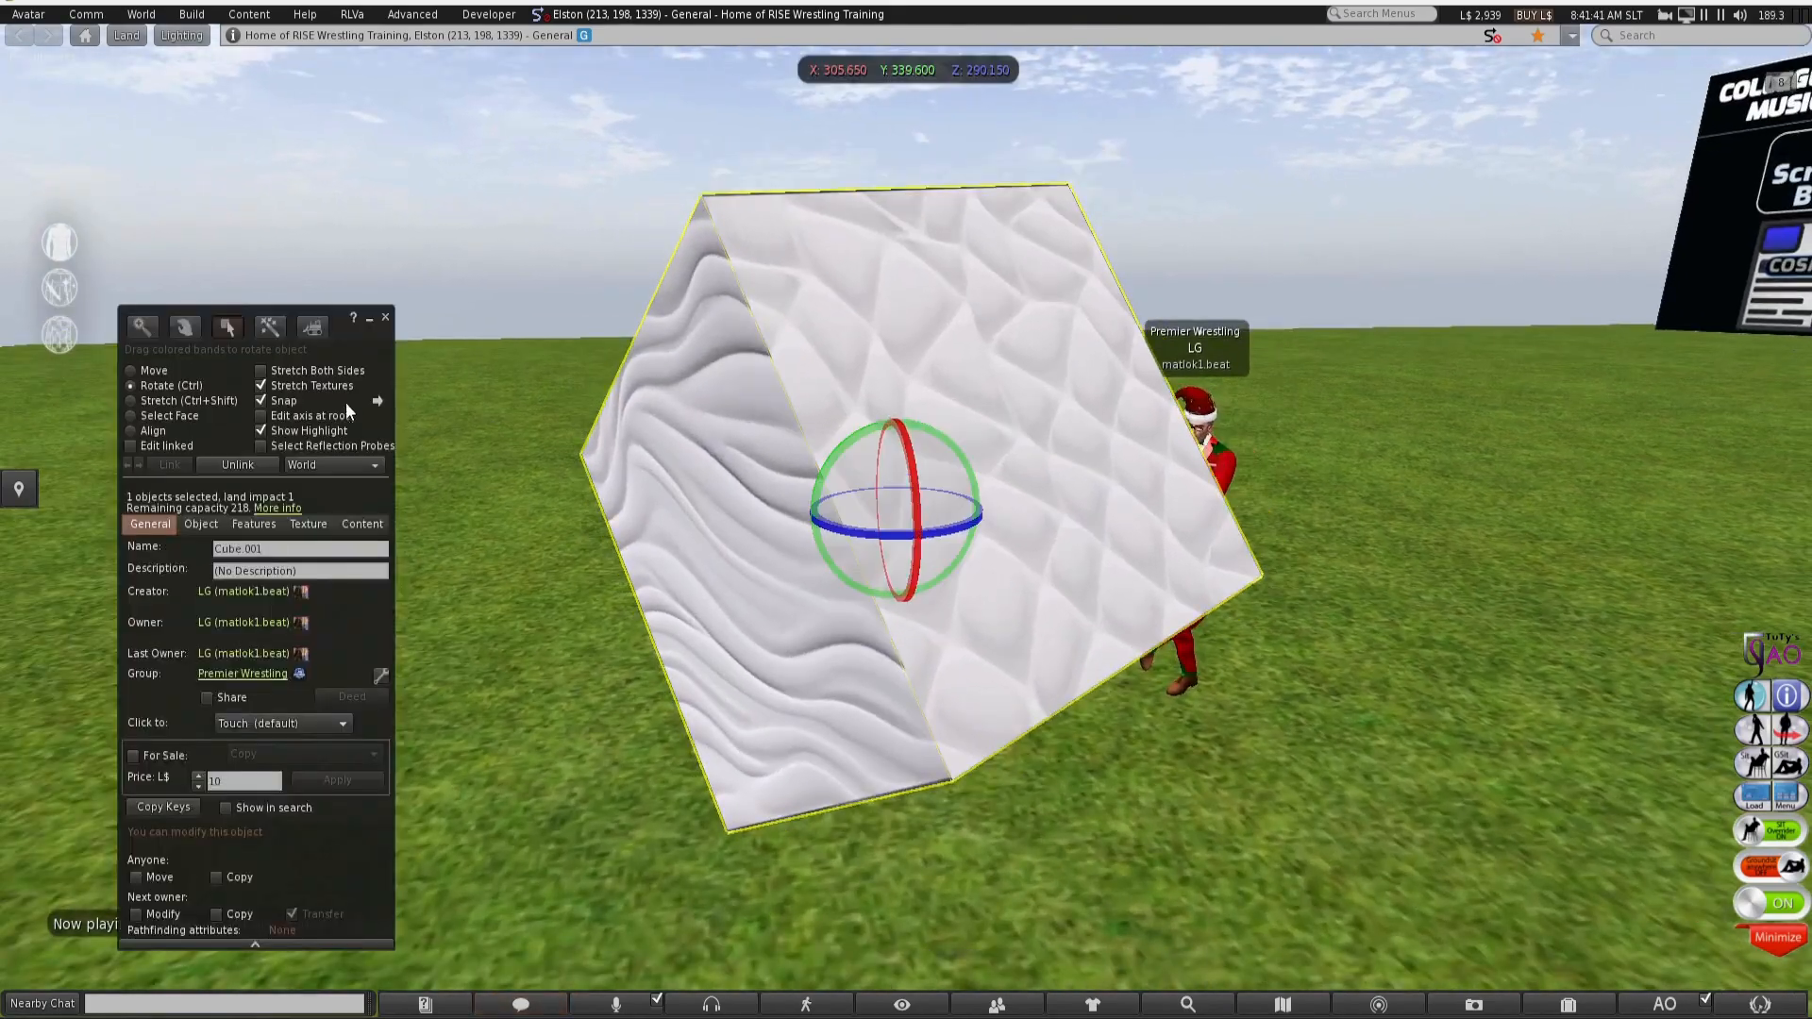
{"action": "left_click", "coordinate": [384, 318]}
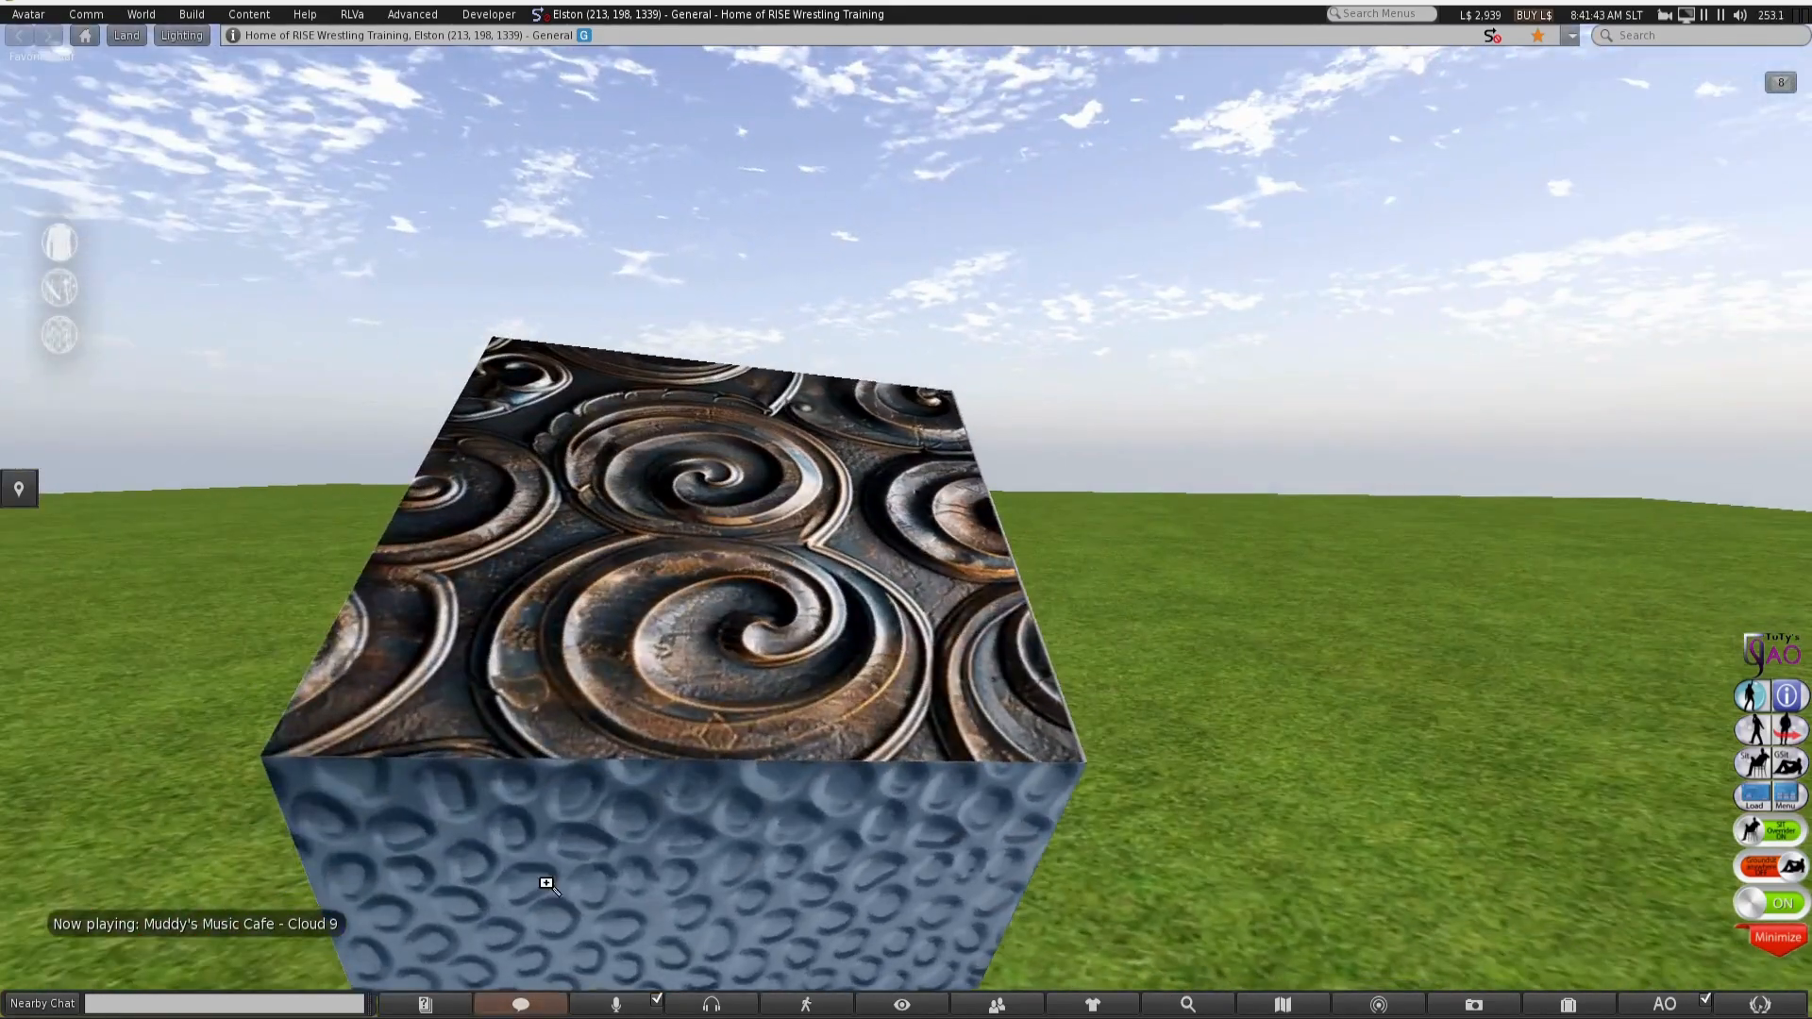
{"action": "left_click_drag", "start_coordinate": [547, 884], "coordinate": [614, 651], "text": "alt"}
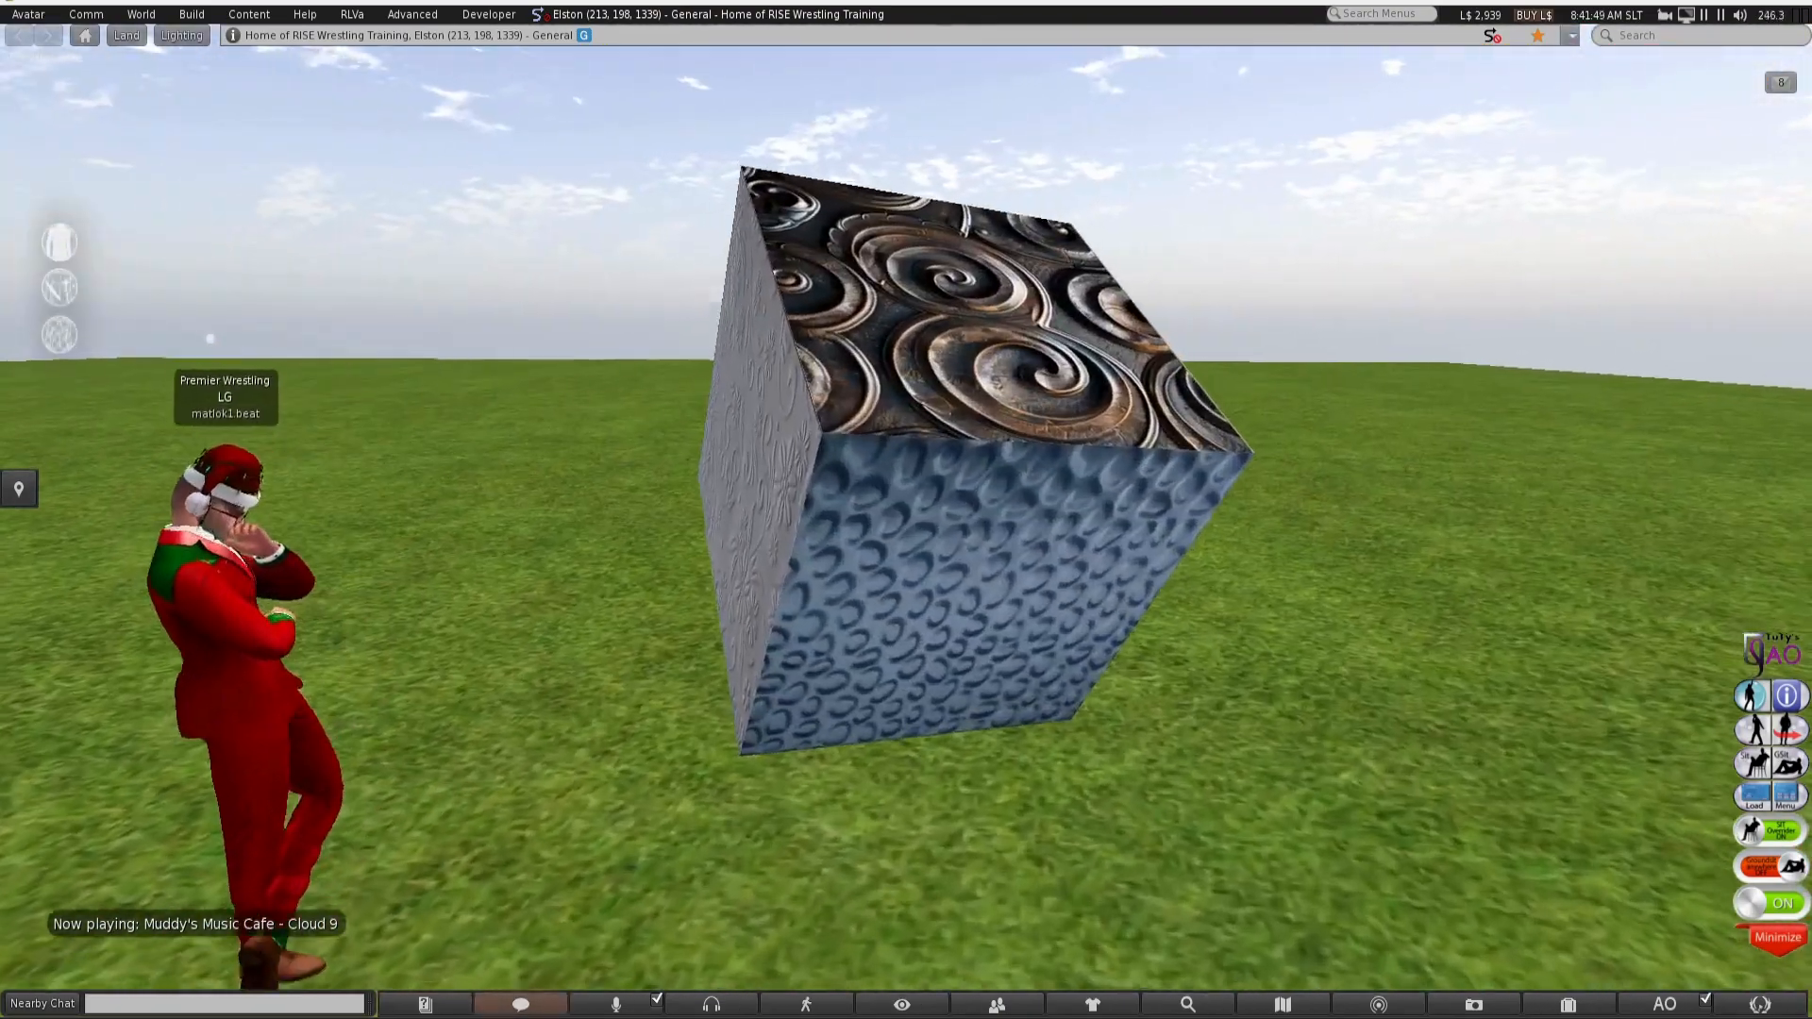
{"action": "left_click_drag", "start_coordinate": [902, 523], "coordinate": [902, 538], "text": "alt"}
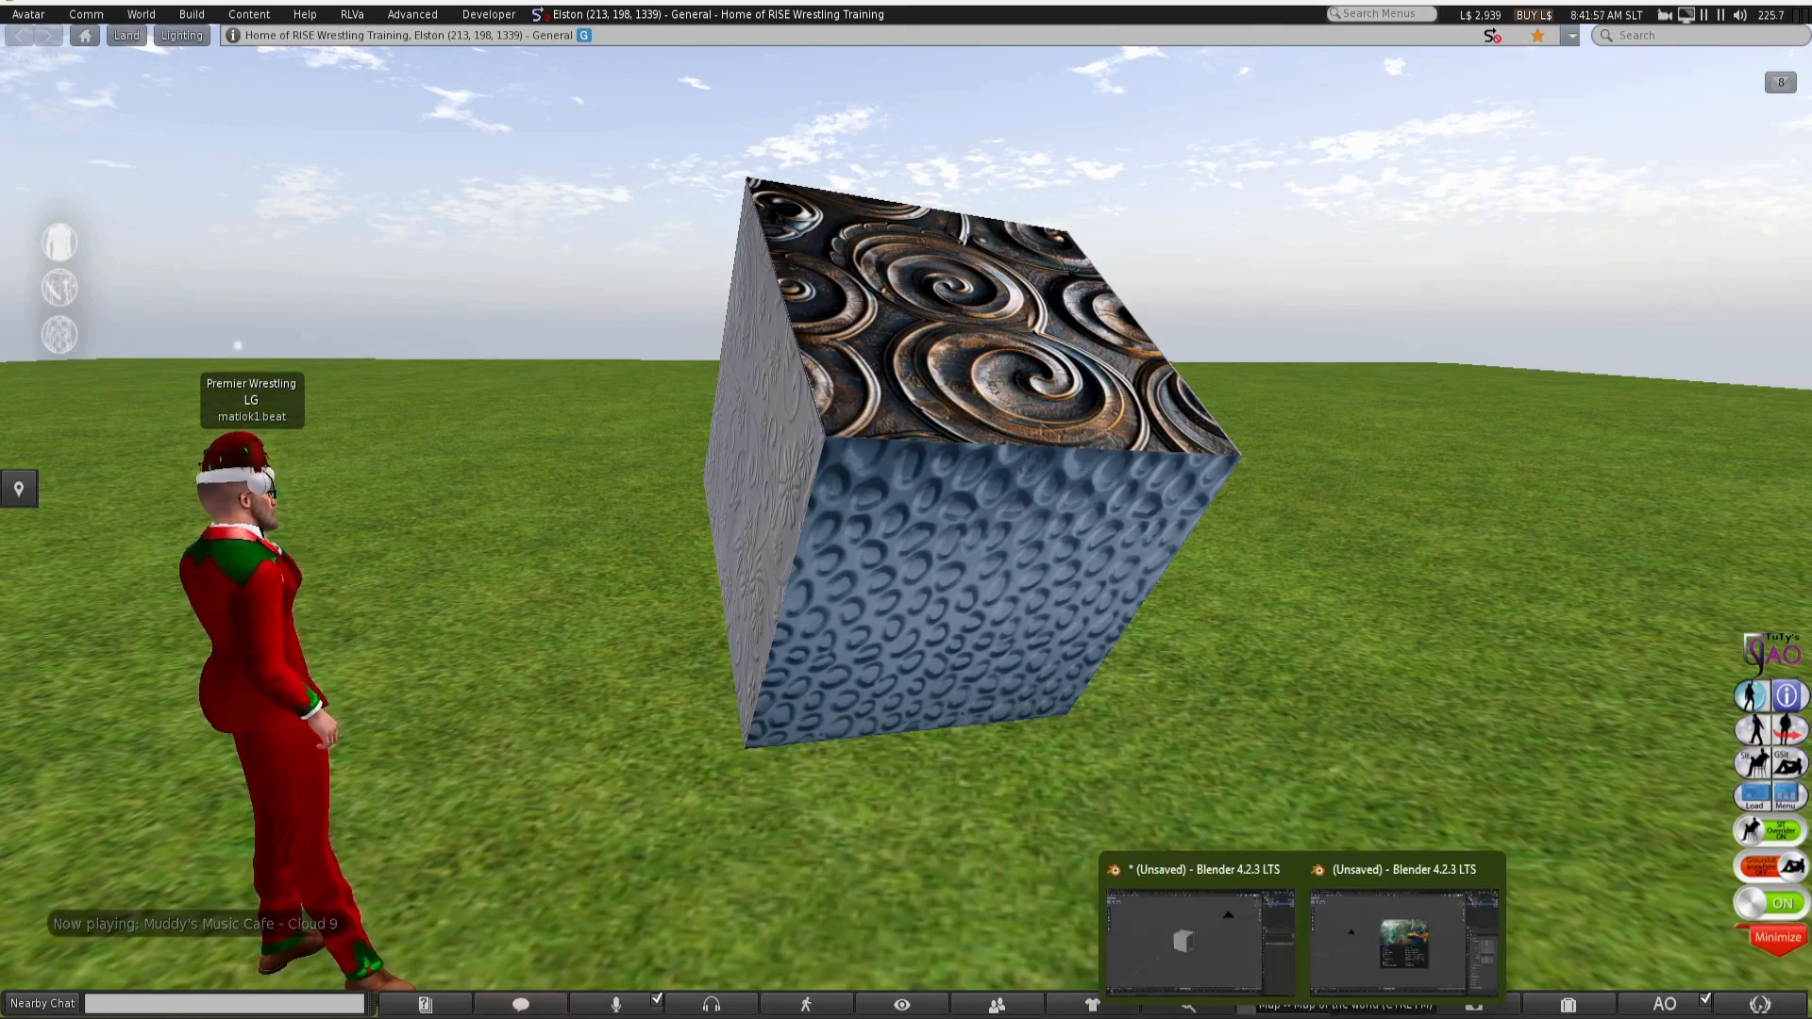
Switch to NormalMap-Online in Google Chrome and load the desktop's texture_map_example image as its source picture, rearranging windows as needed
{"action": "mouse_move", "coordinate": [928, 1018]}
{"action": "left_click", "coordinate": [1004, 939]}
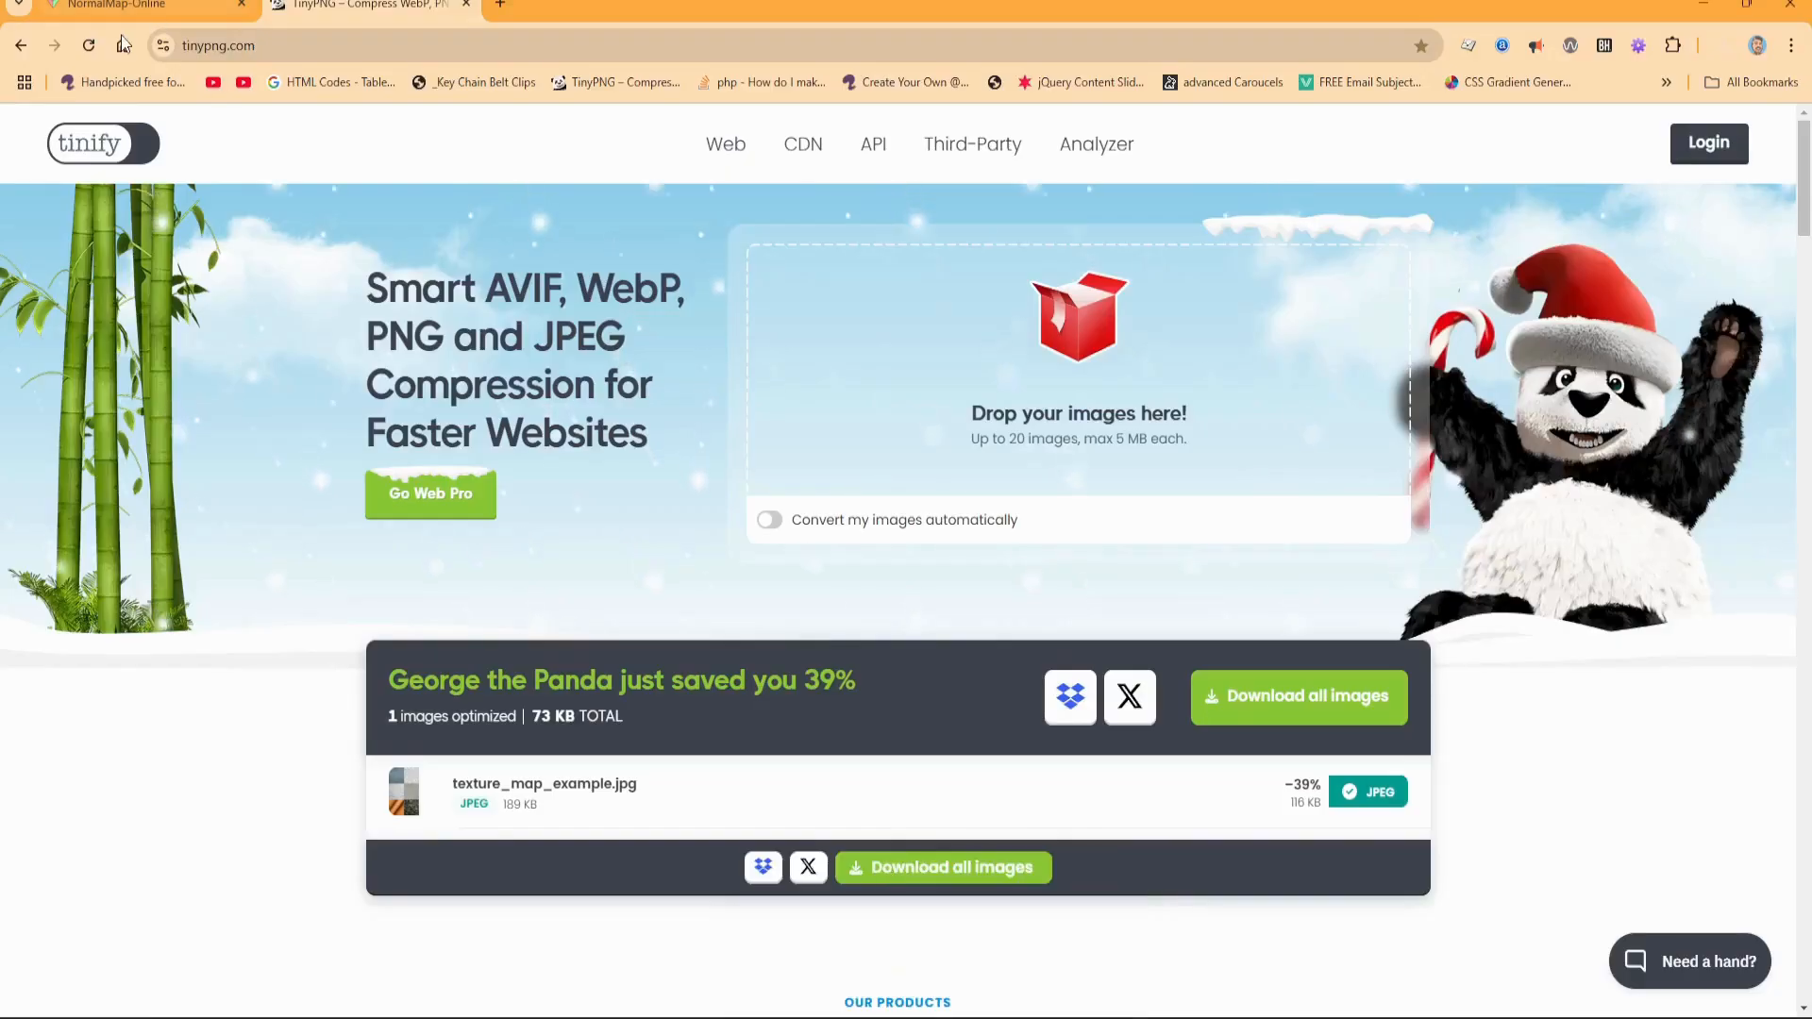
{"action": "left_click", "coordinate": [127, 9]}
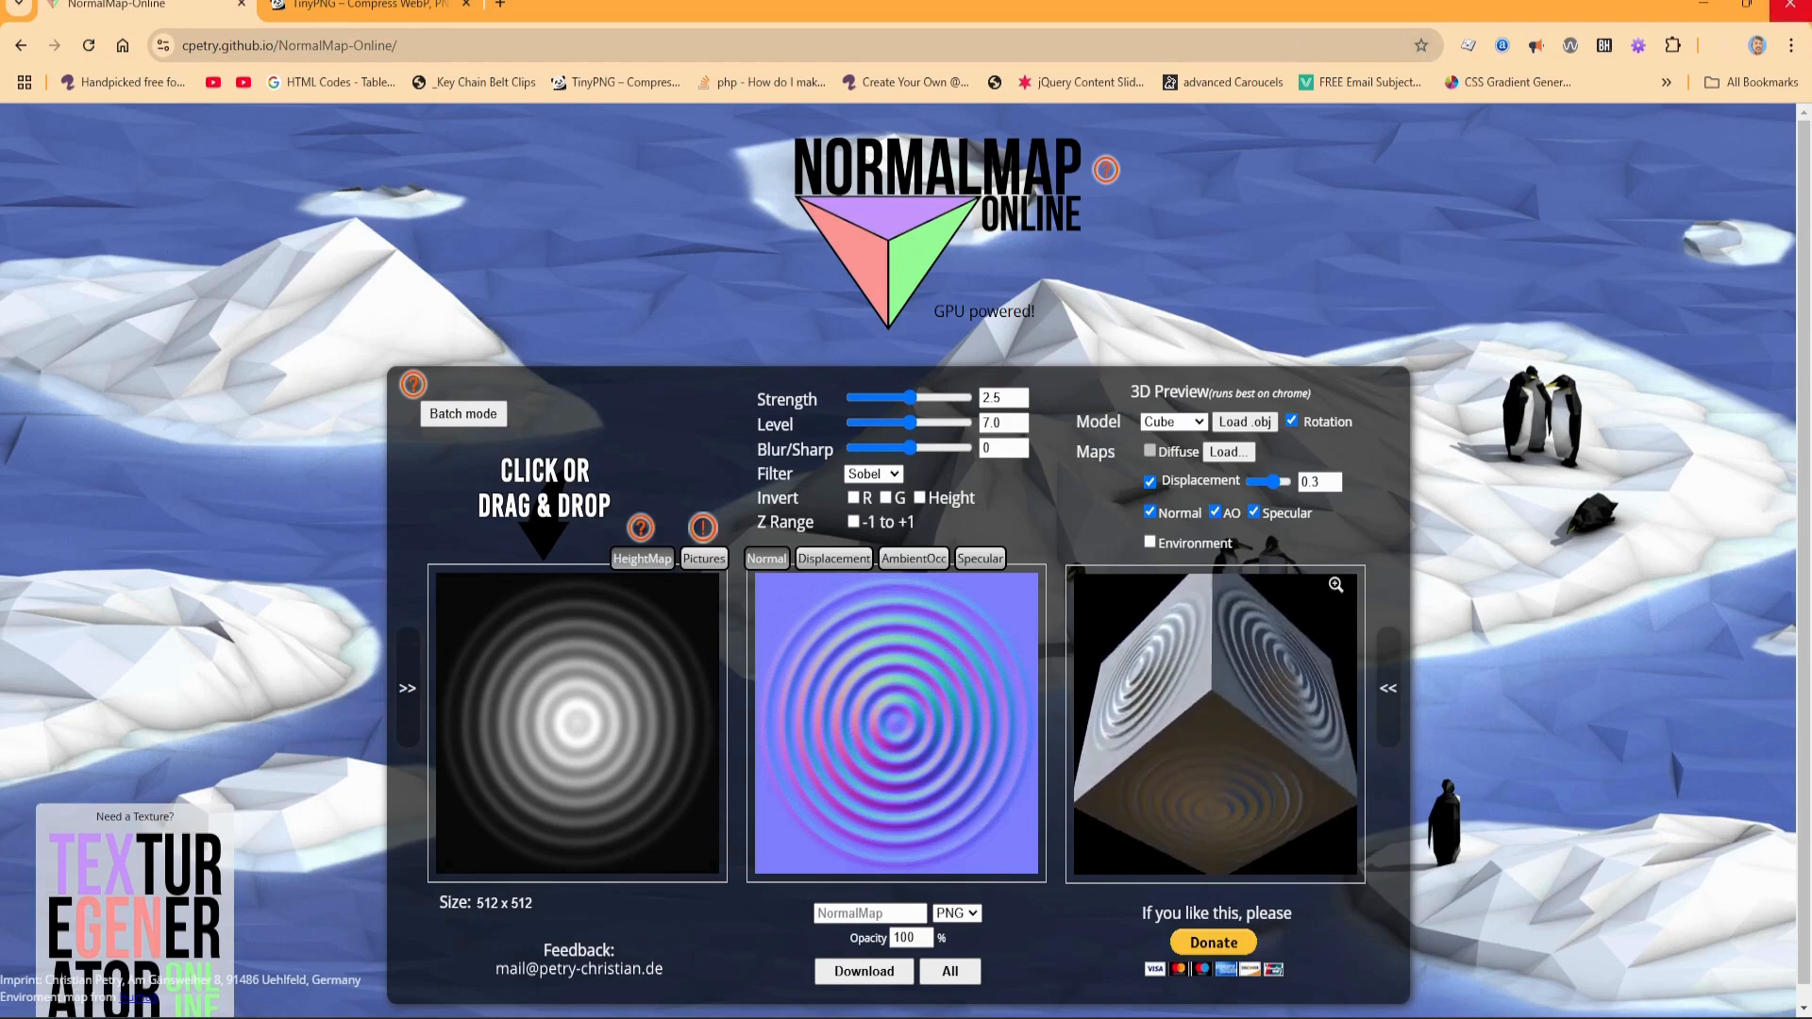
{"action": "left_click", "coordinate": [1747, 8]}
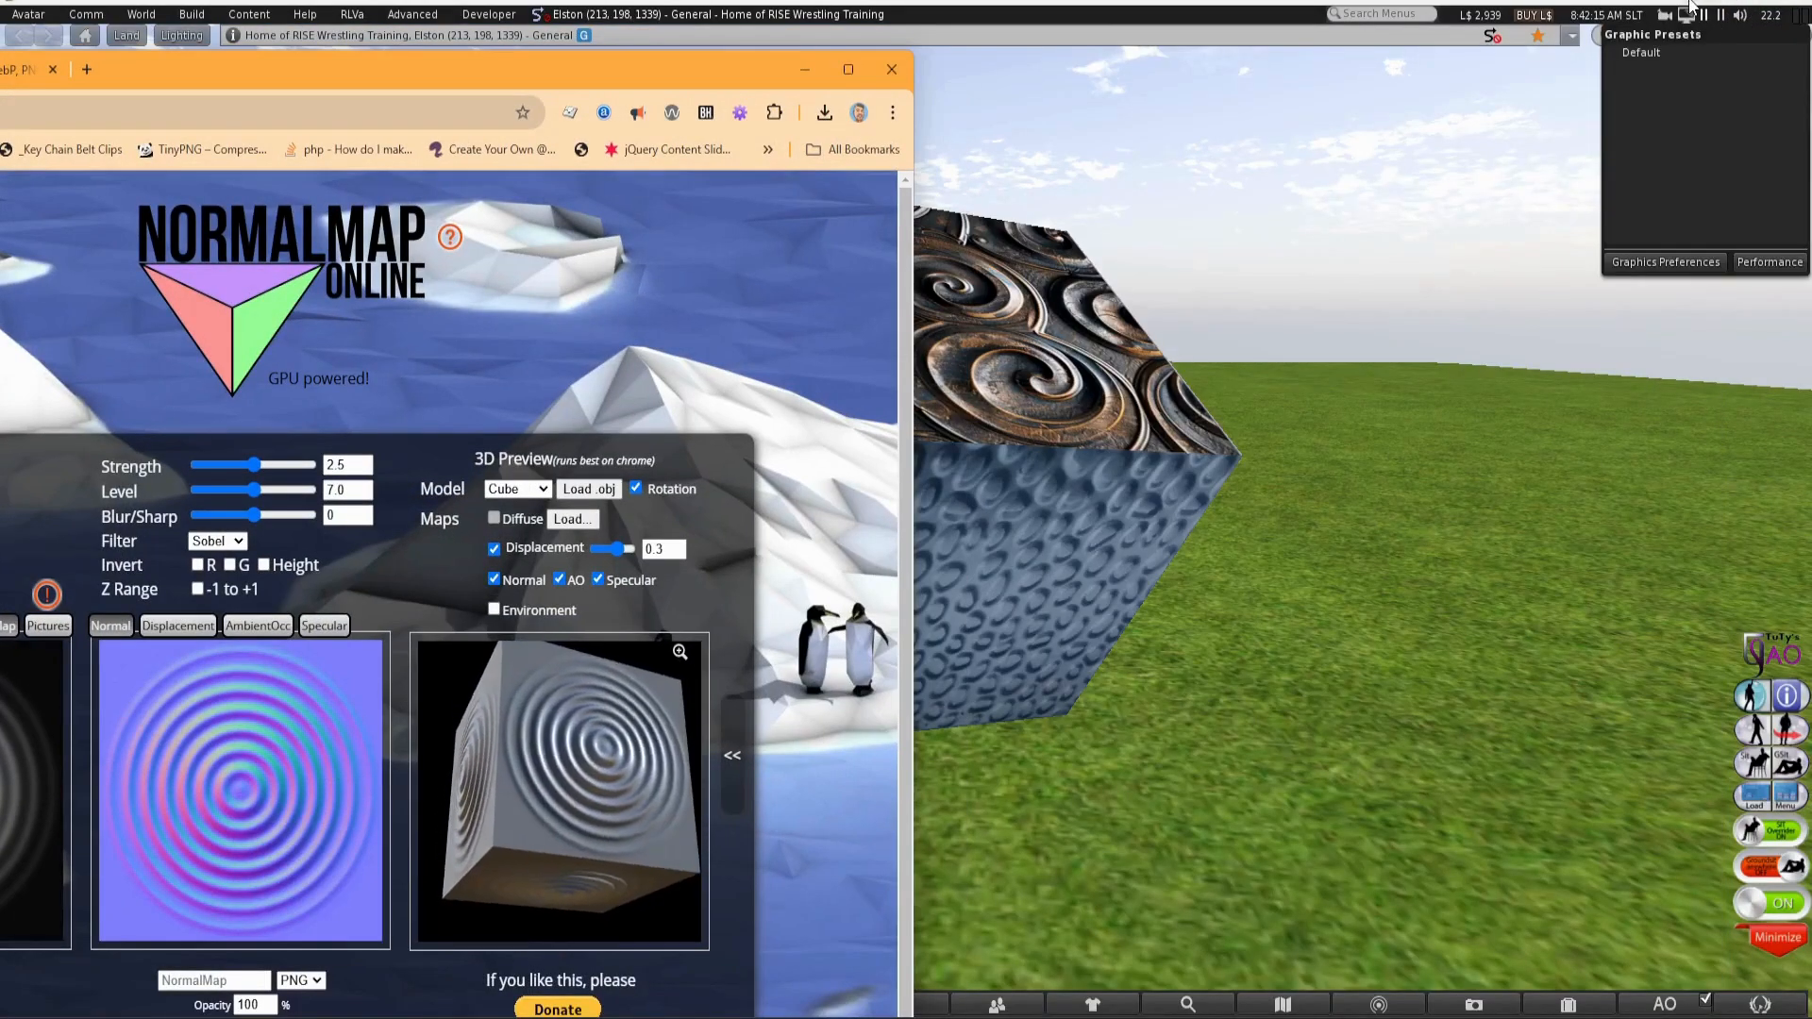
{"action": "left_click", "coordinate": [1694, 5]}
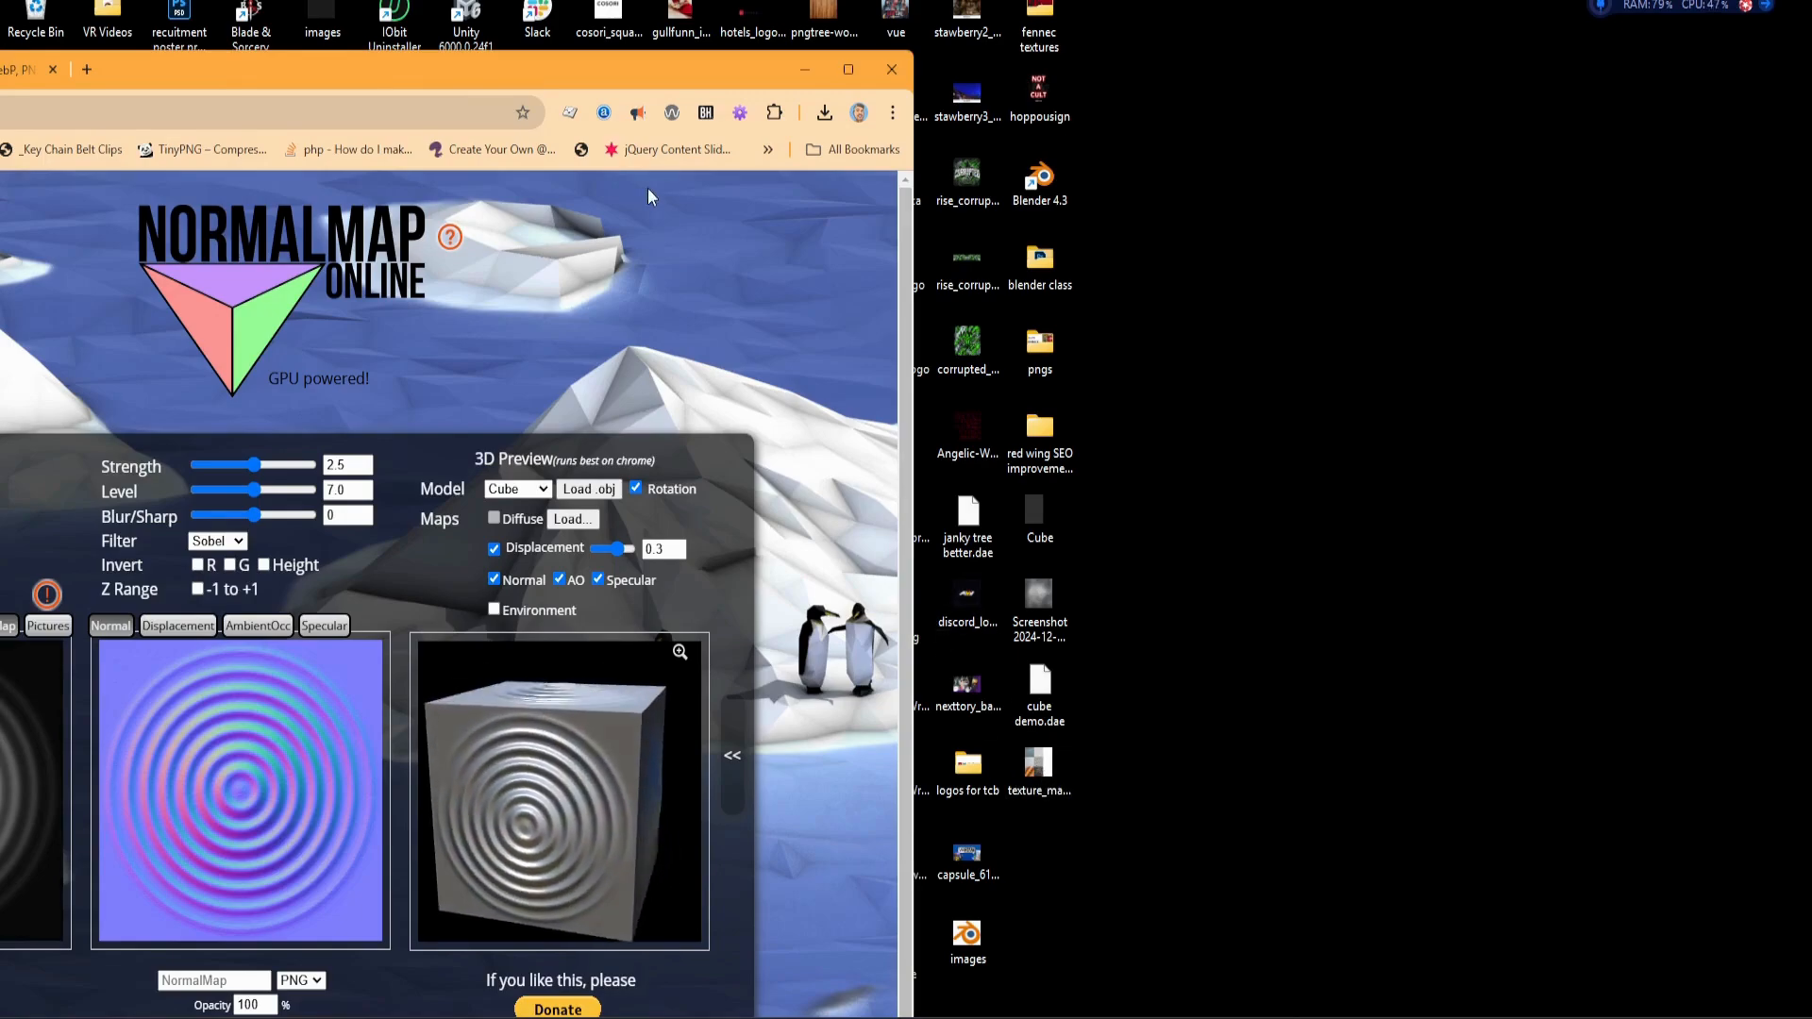
{"action": "left_click_drag", "start_coordinate": [679, 70], "coordinate": [1165, 116]}
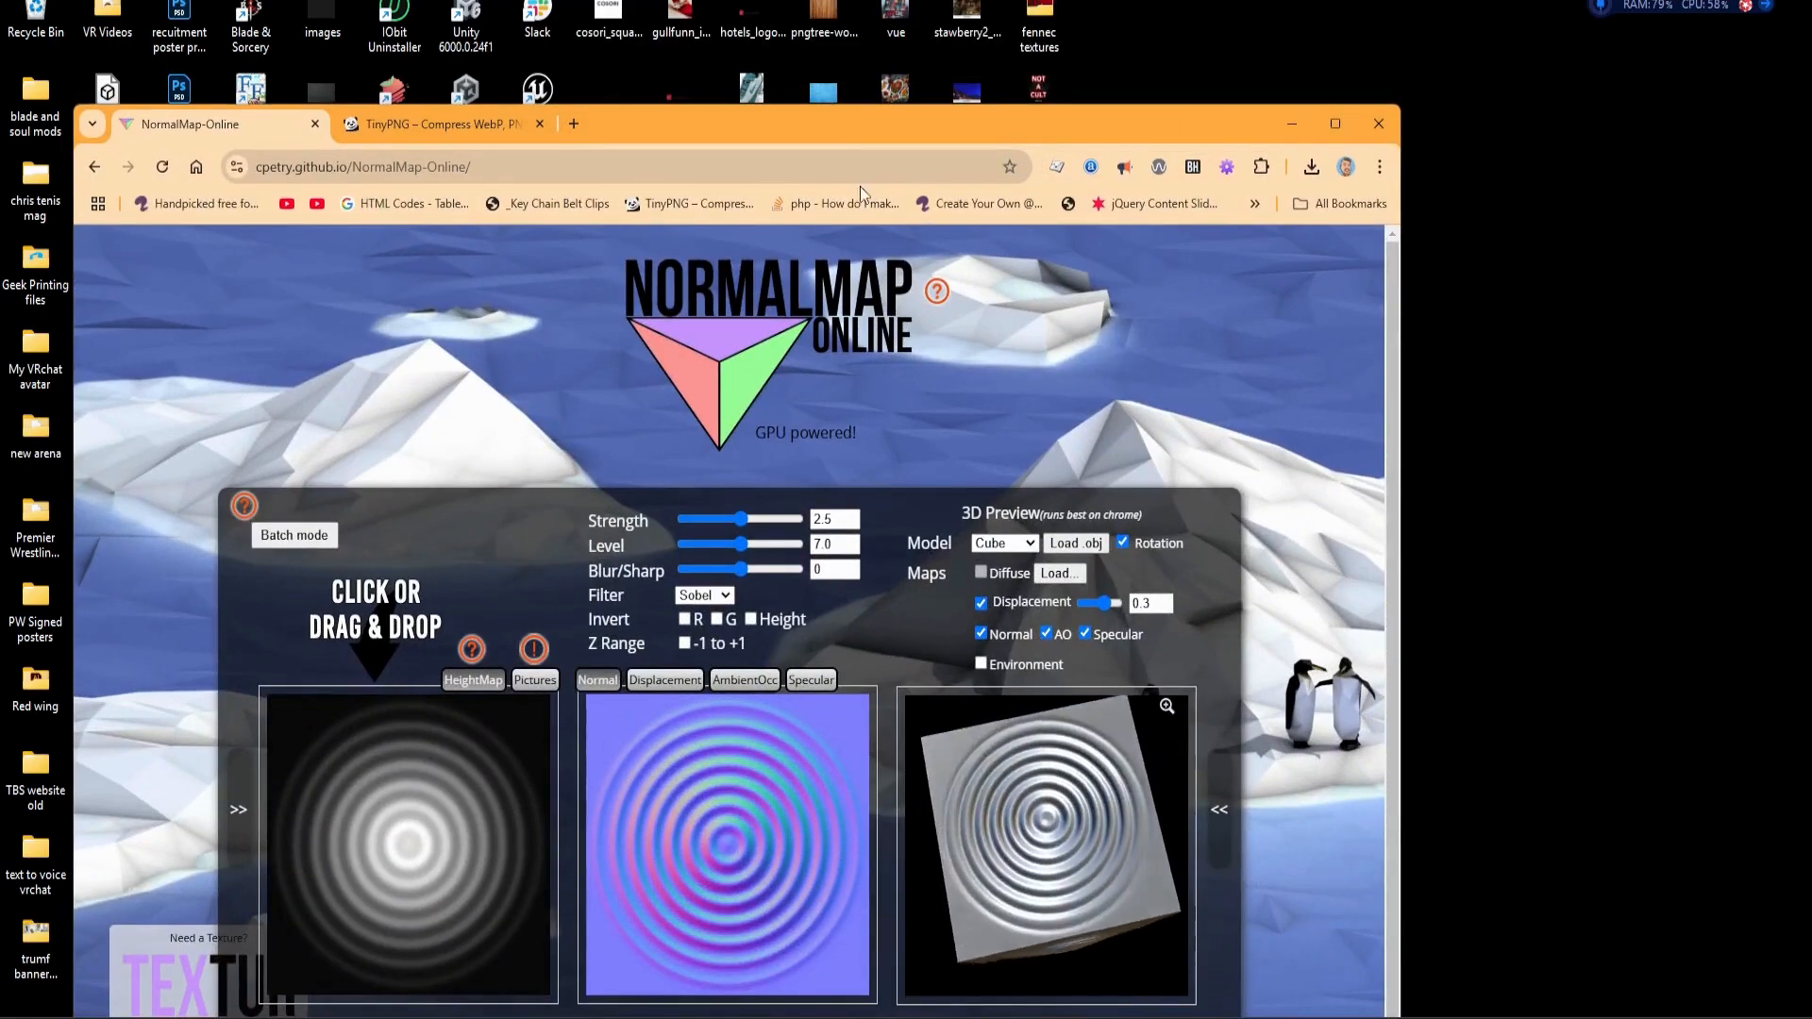
{"action": "left_click_drag", "start_coordinate": [857, 117], "coordinate": [701, 2]}
{"action": "left_click_drag", "start_coordinate": [542, 43], "coordinate": [542, 217]}
{"action": "left_click_drag", "start_coordinate": [1021, 781], "coordinate": [57, 897]}
{"action": "left_click", "coordinate": [938, 219]}
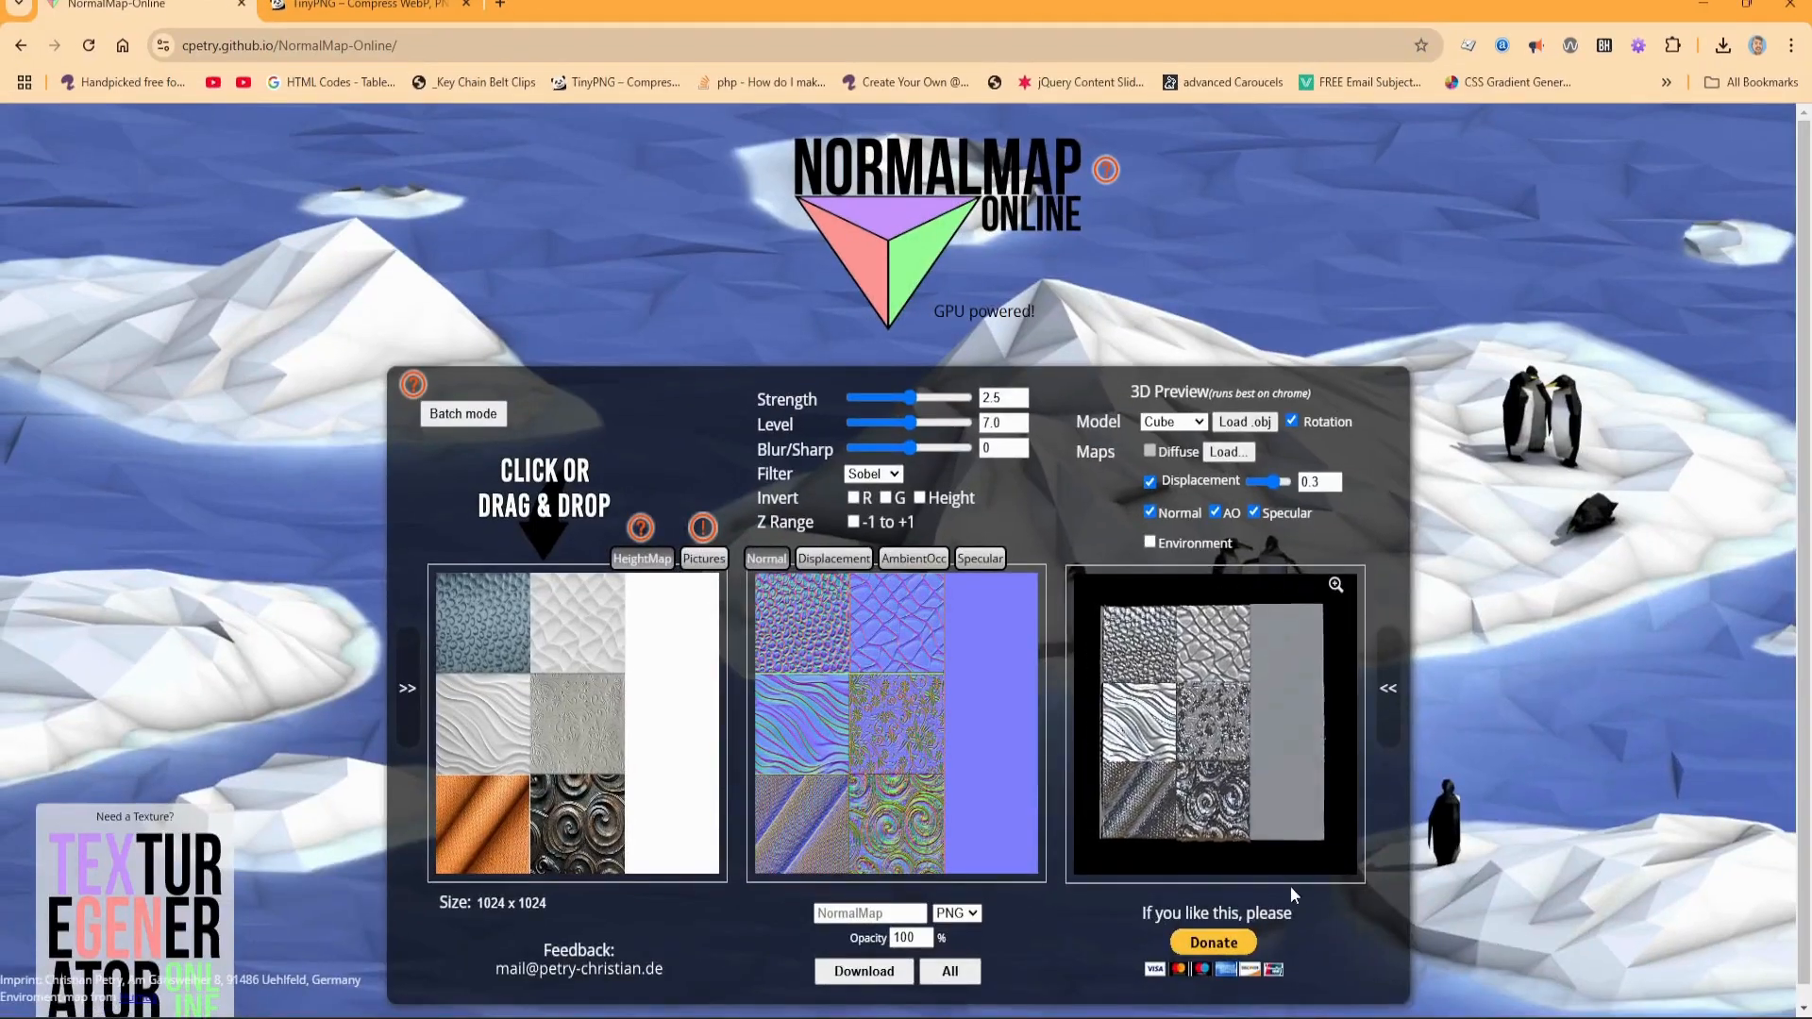
Turn off displacement in the 3D preview and set the normal map's strength to 1.73 and level to 7.6
{"action": "left_click", "coordinate": [1152, 483]}
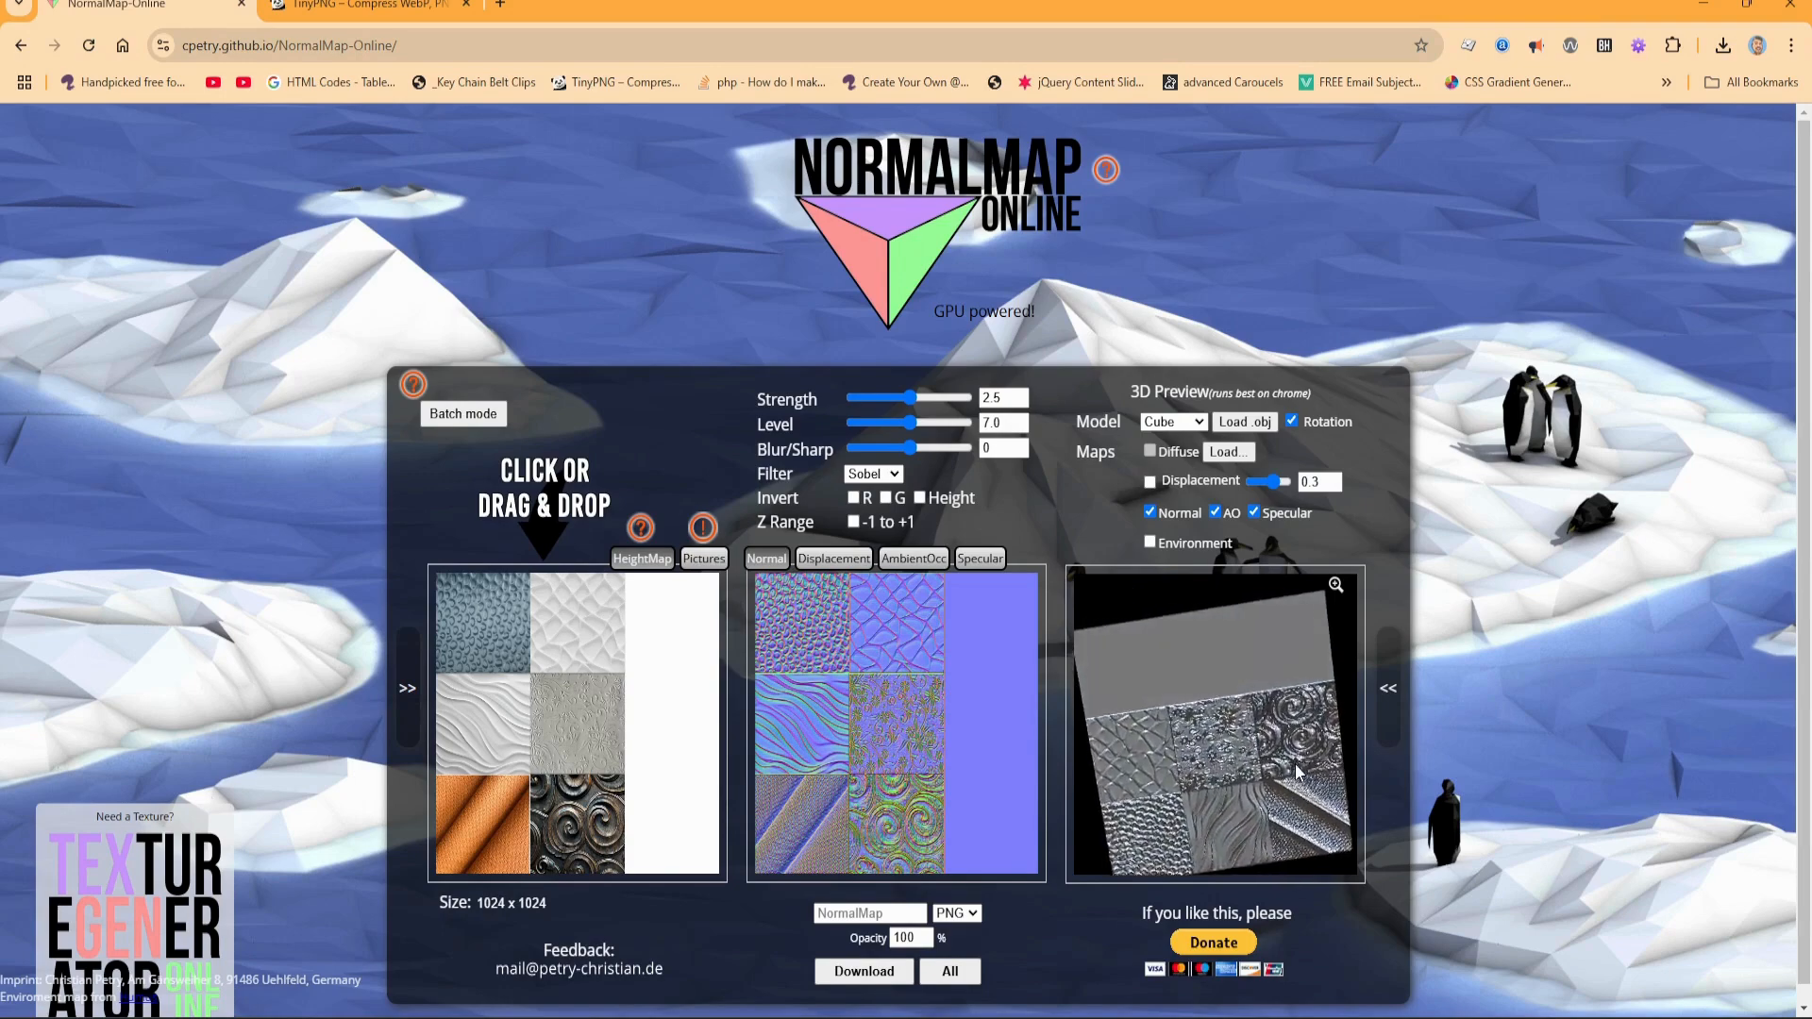
{"action": "scroll", "coordinate": [1276, 736], "scroll_direction": "up", "scroll_amount": 5}
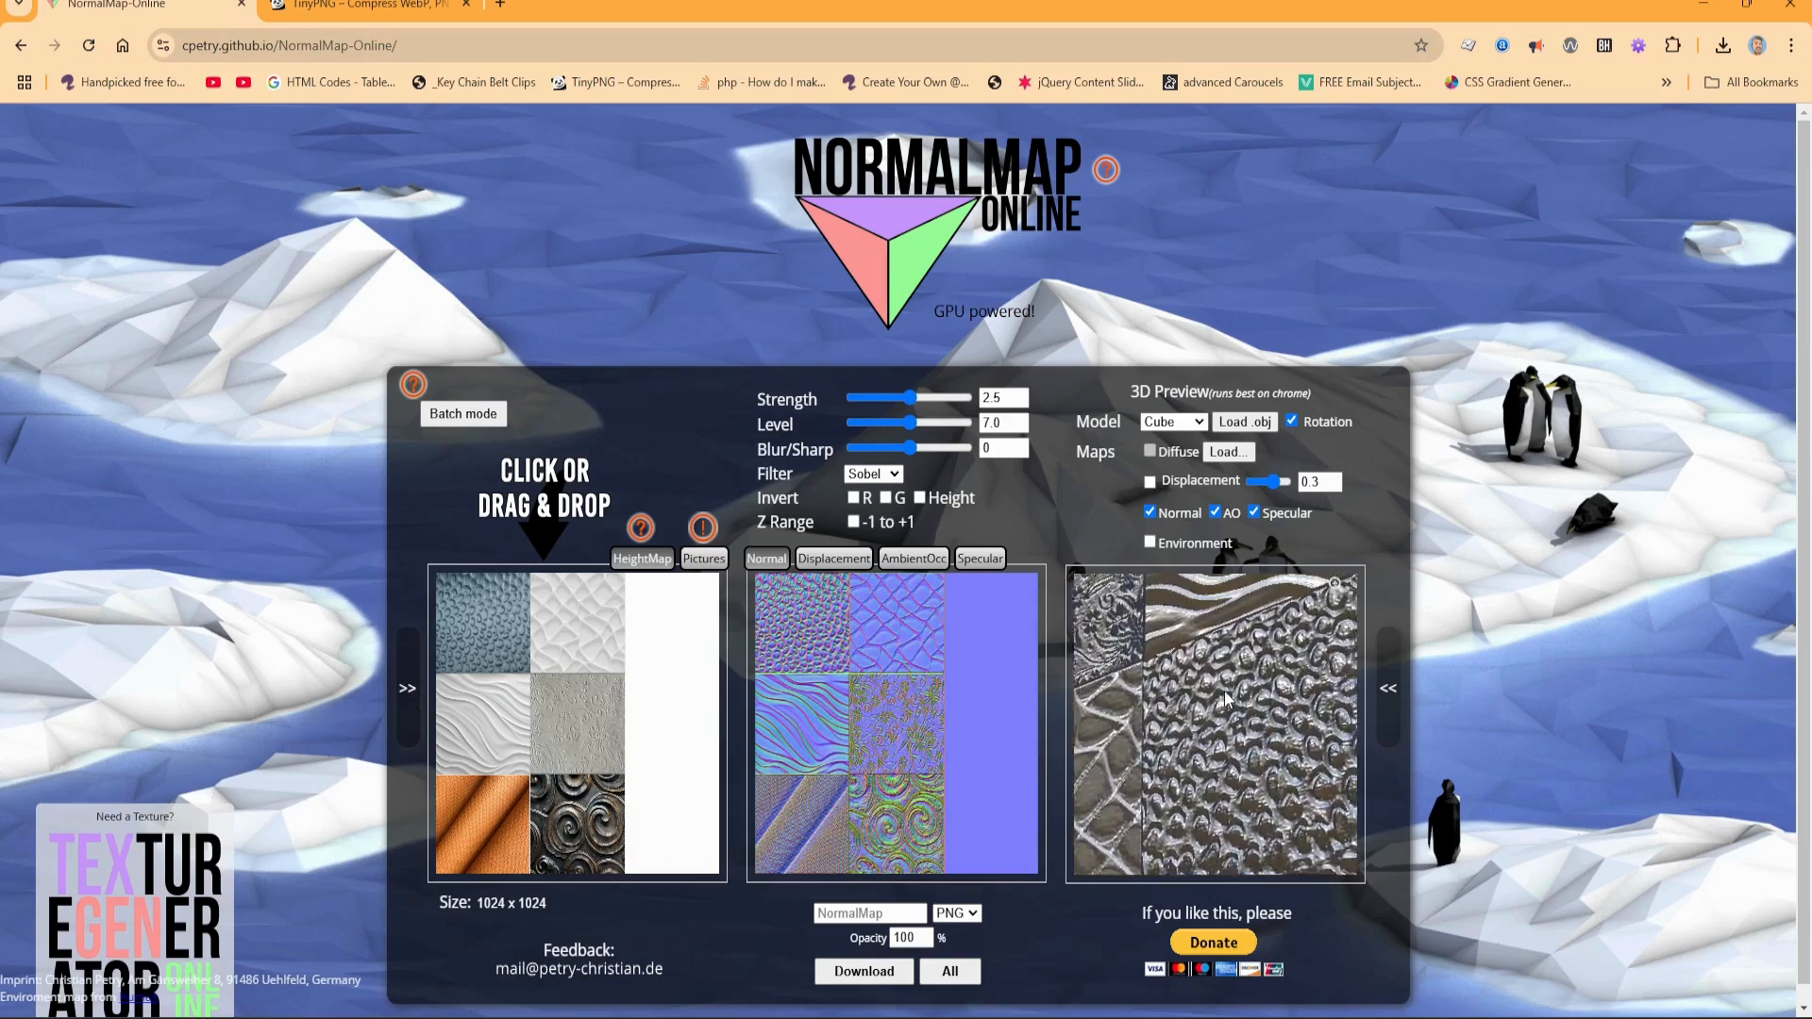
{"action": "mouse_move", "coordinate": [909, 397]}
{"action": "left_mouse_down"}
{"action": "mouse_move", "coordinate": [888, 406]}
{"action": "mouse_move", "coordinate": [922, 426]}
{"action": "left_mouse_up"}
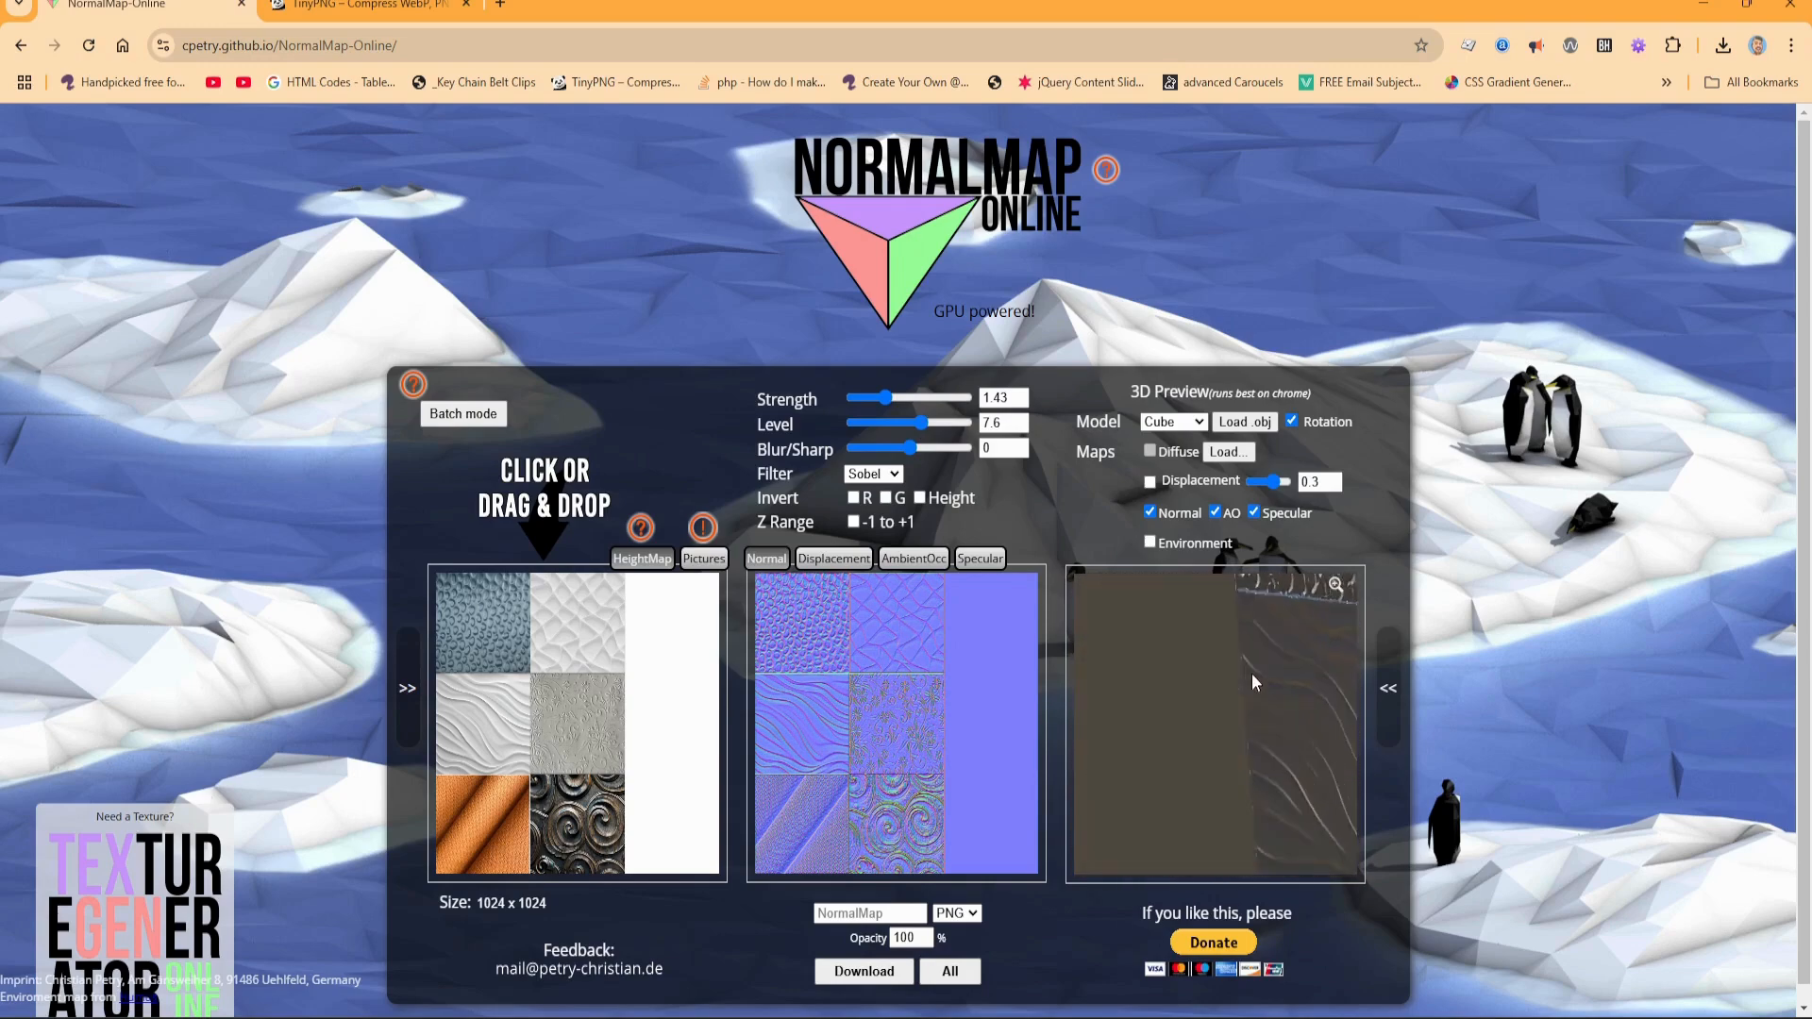
{"action": "left_click", "coordinate": [892, 398]}
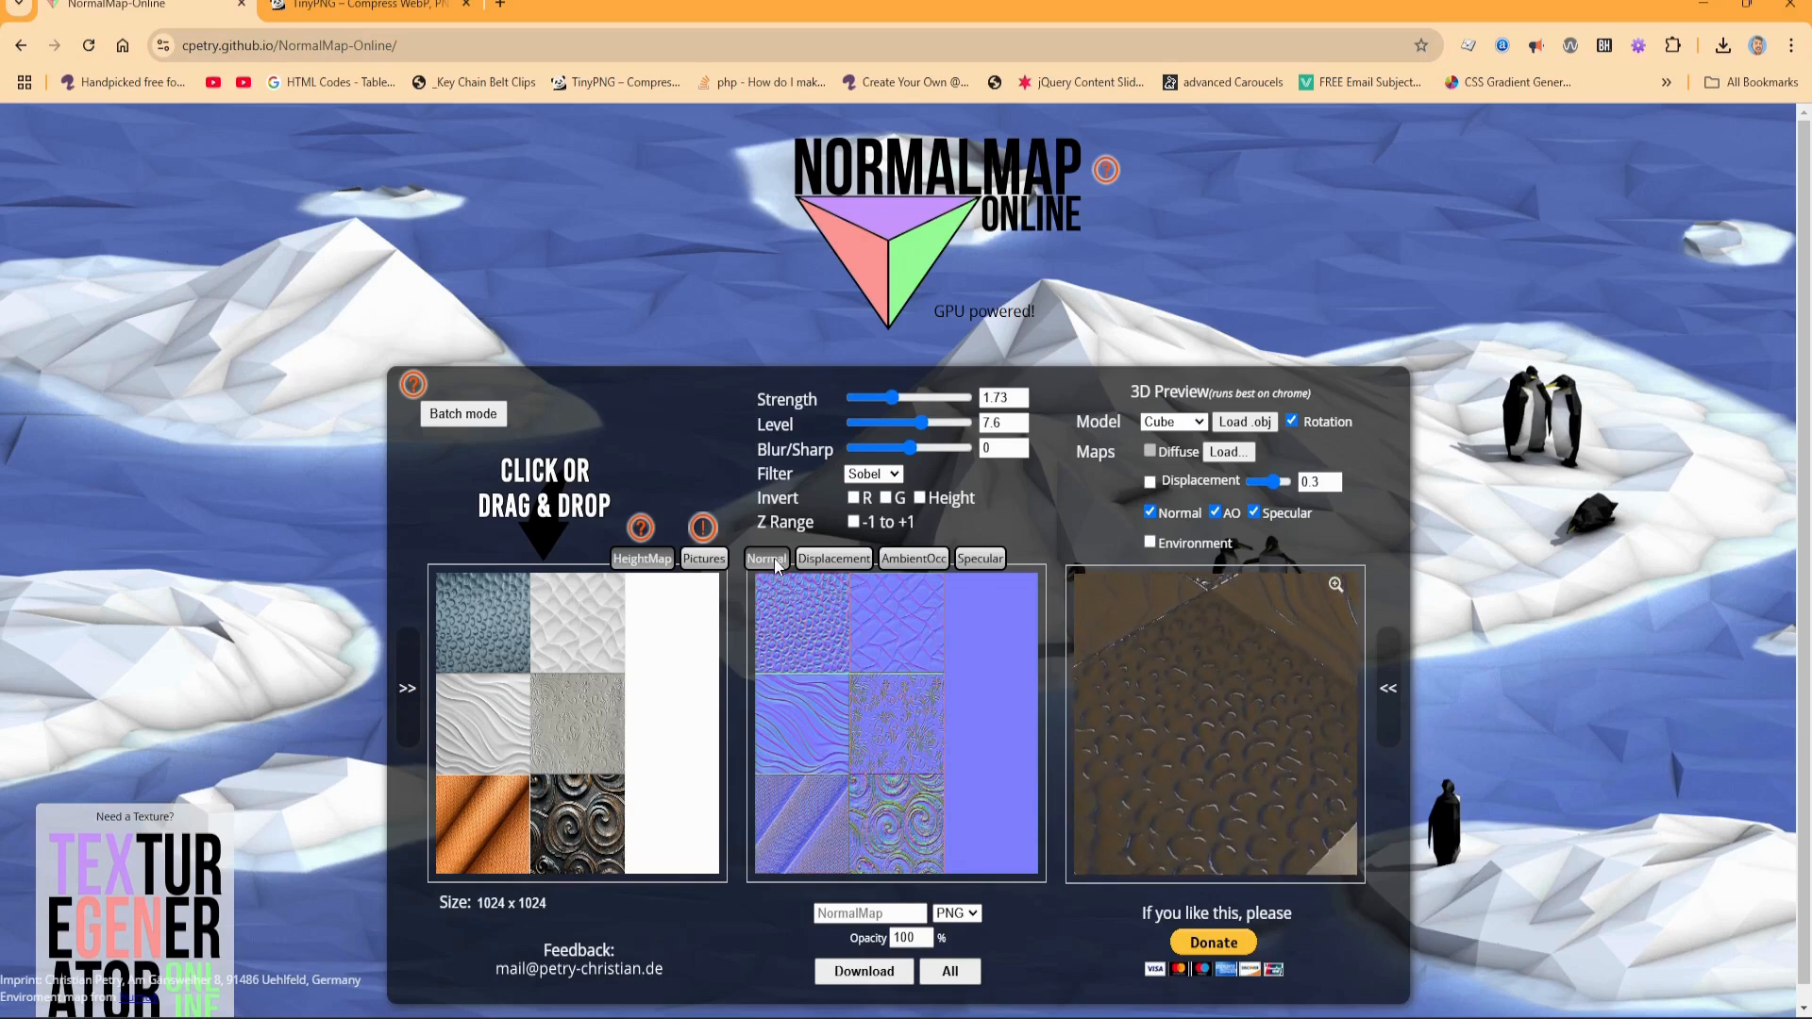
Preview the specular map, return to the normal map and download it as a PNG, closing the opened image
{"action": "left_click", "coordinate": [980, 559]}
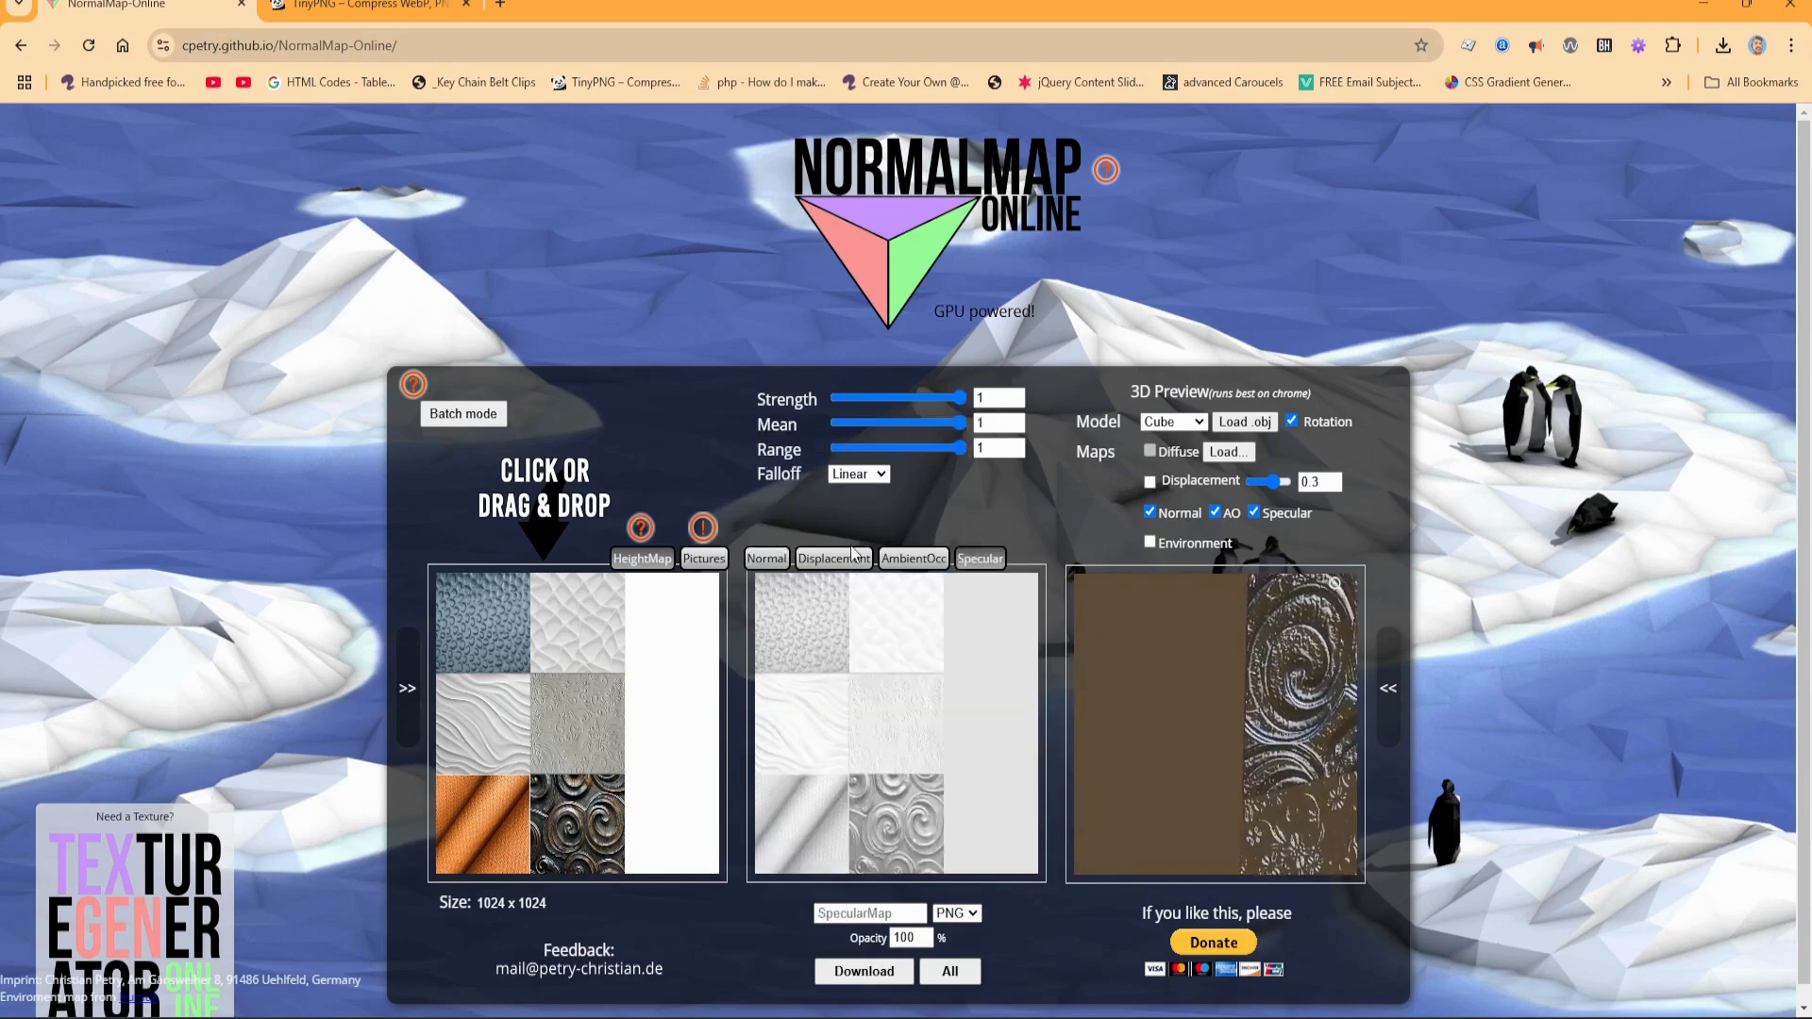
{"action": "left_click", "coordinate": [766, 559]}
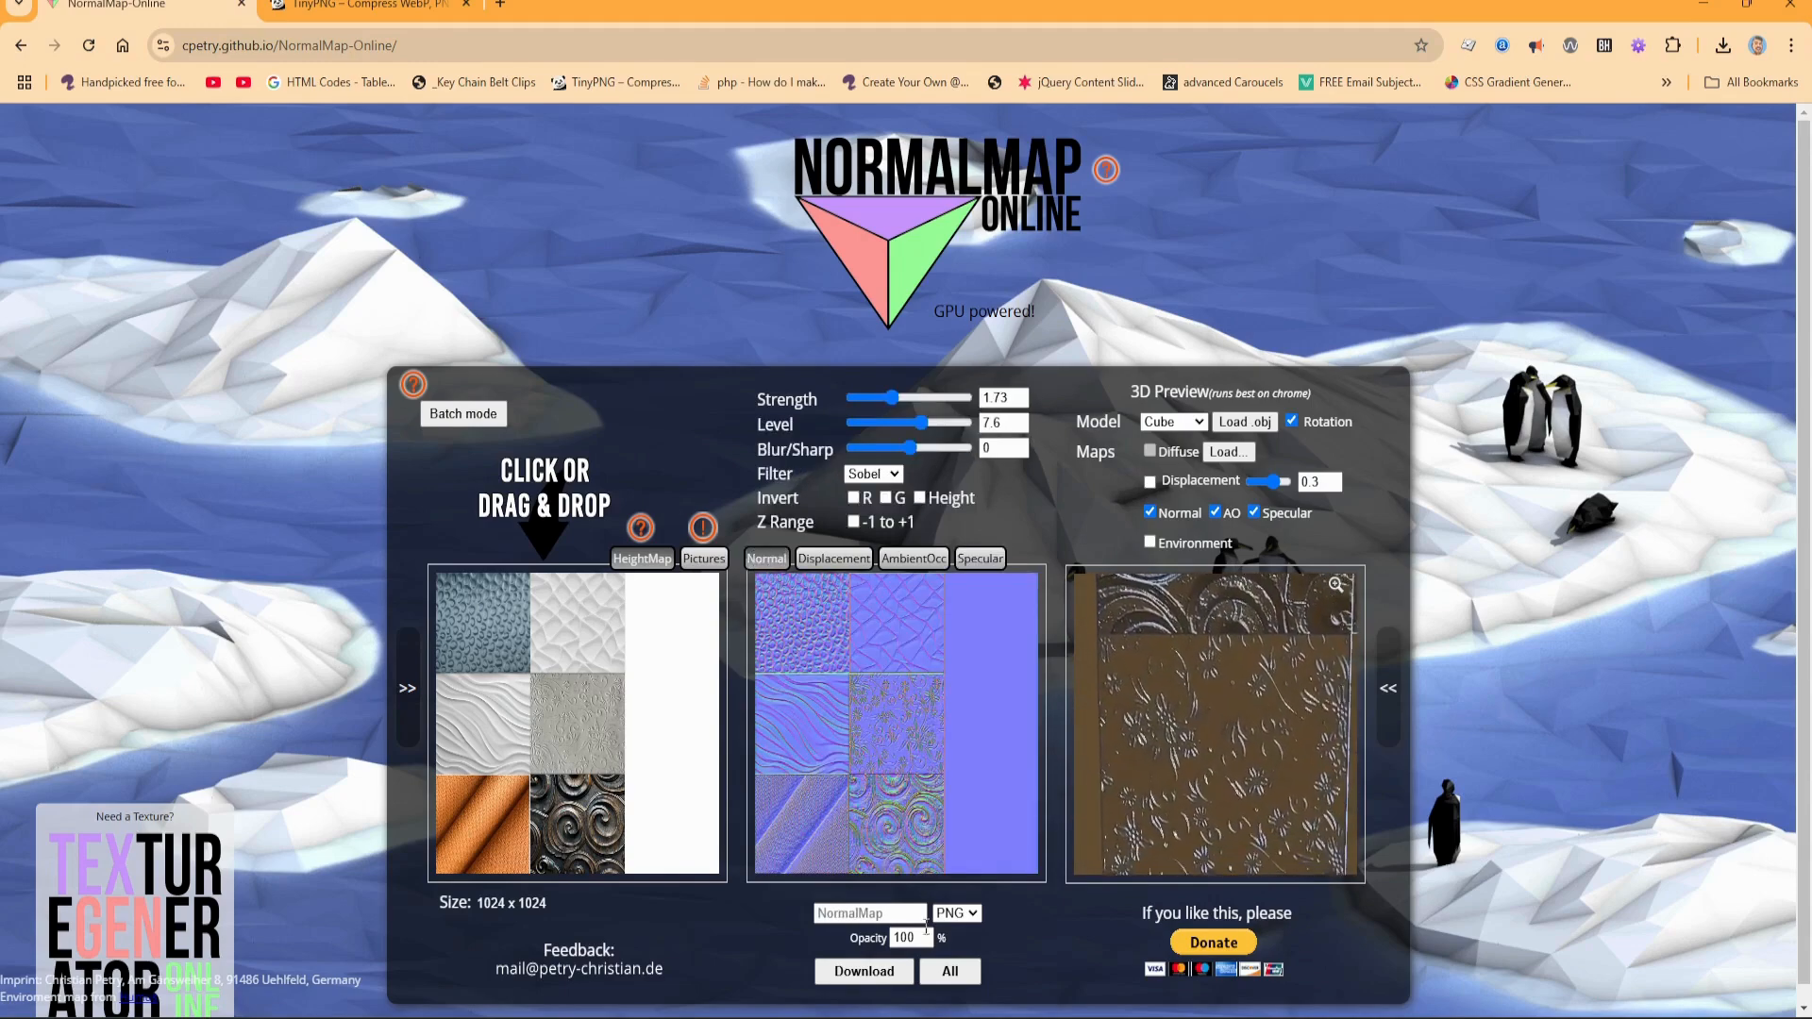
{"action": "left_click", "coordinate": [853, 971]}
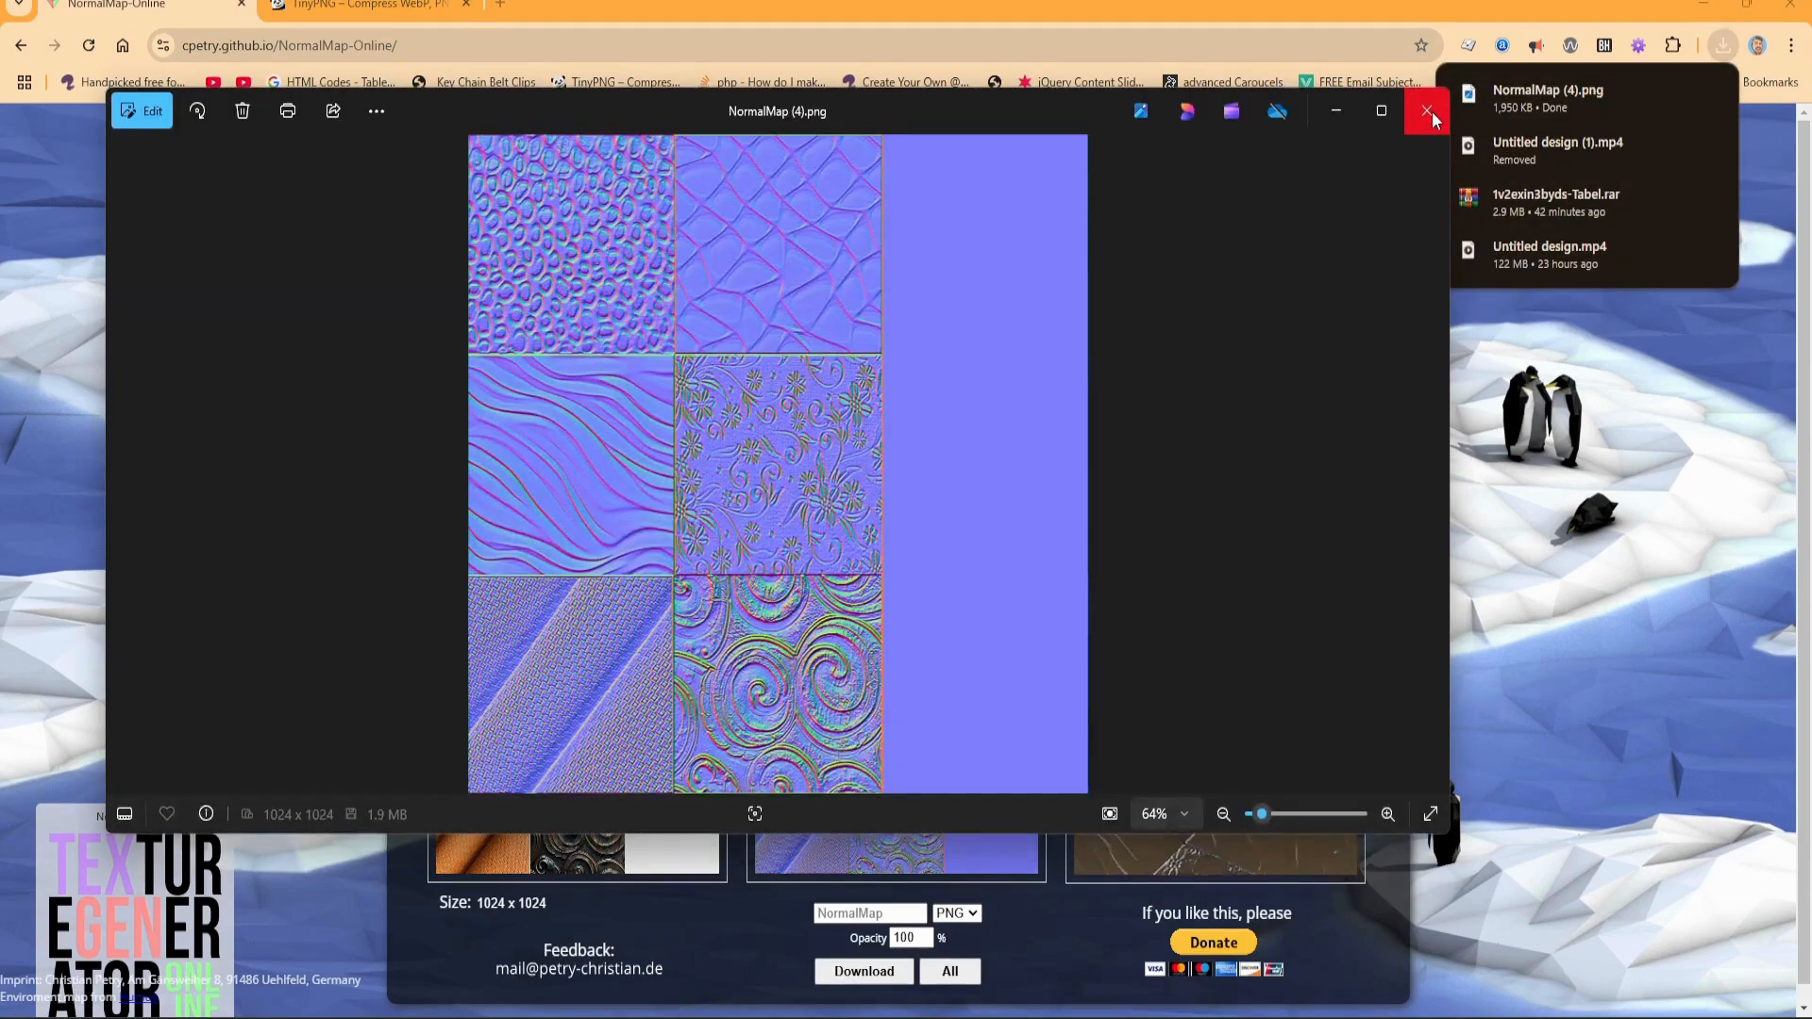
{"action": "left_click", "coordinate": [1431, 111]}
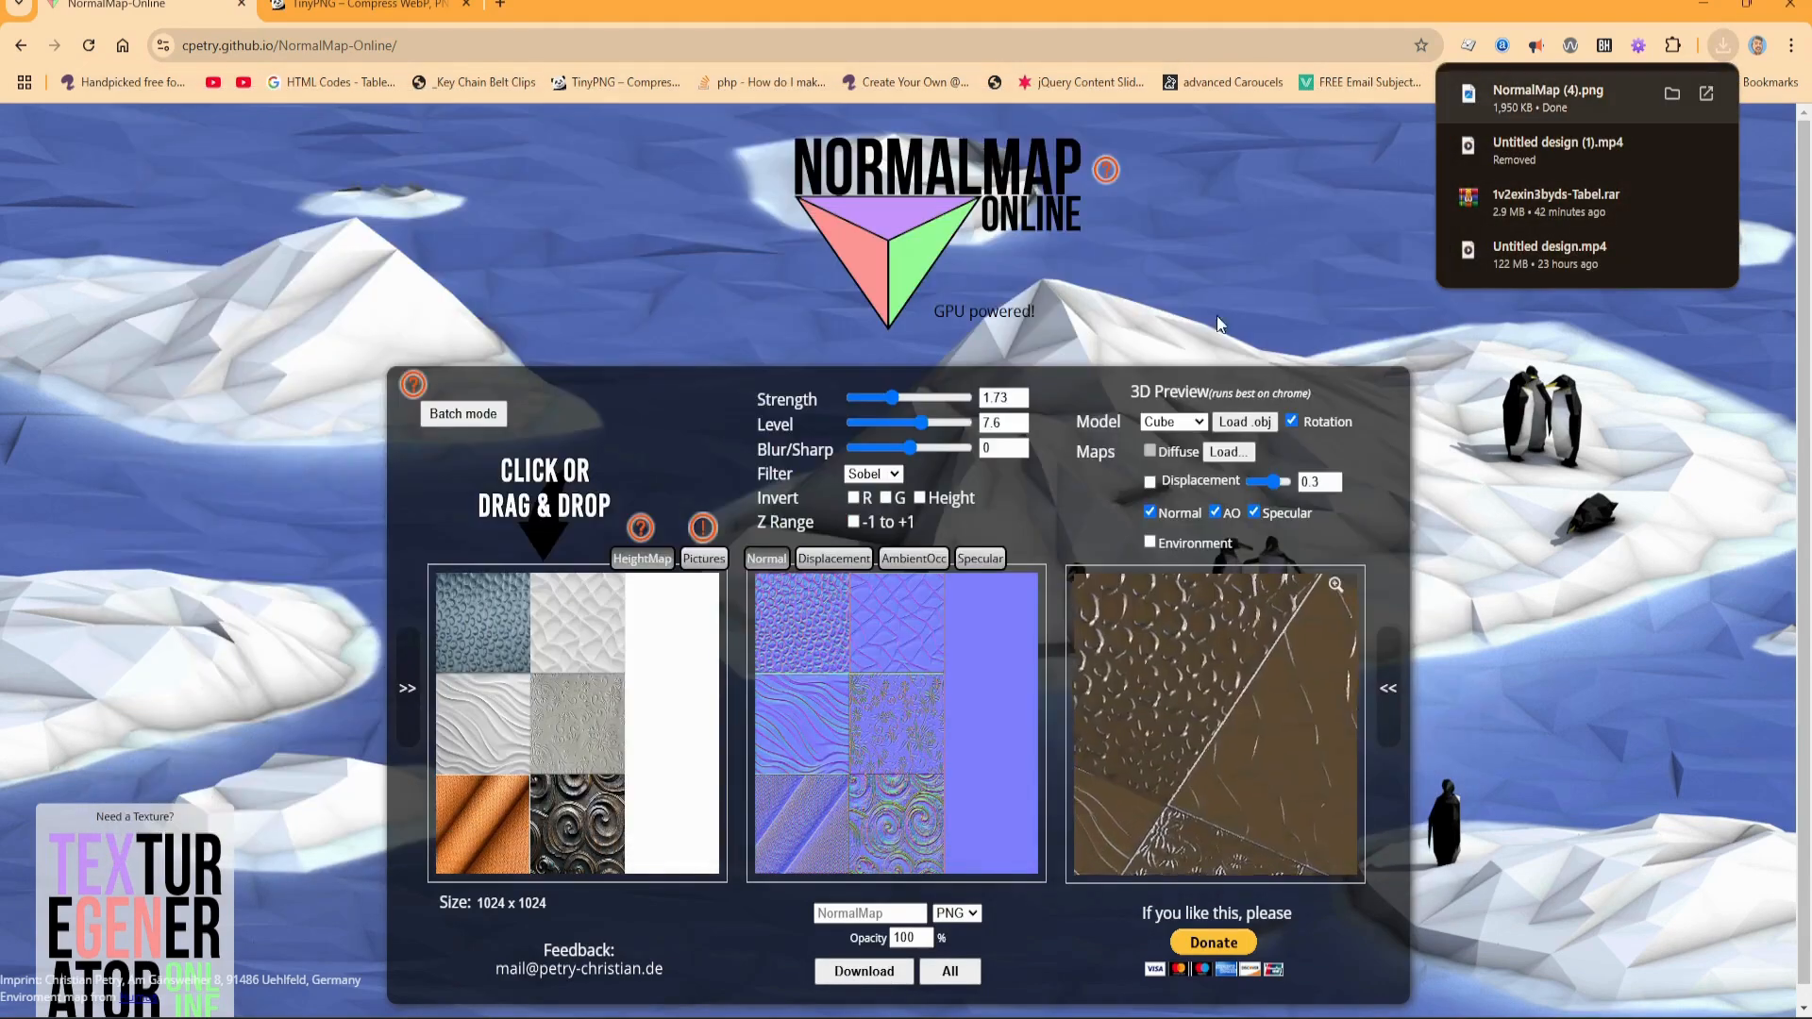
Download the specular map as a PNG and close the image once it has been viewed
{"action": "left_click", "coordinate": [982, 558]}
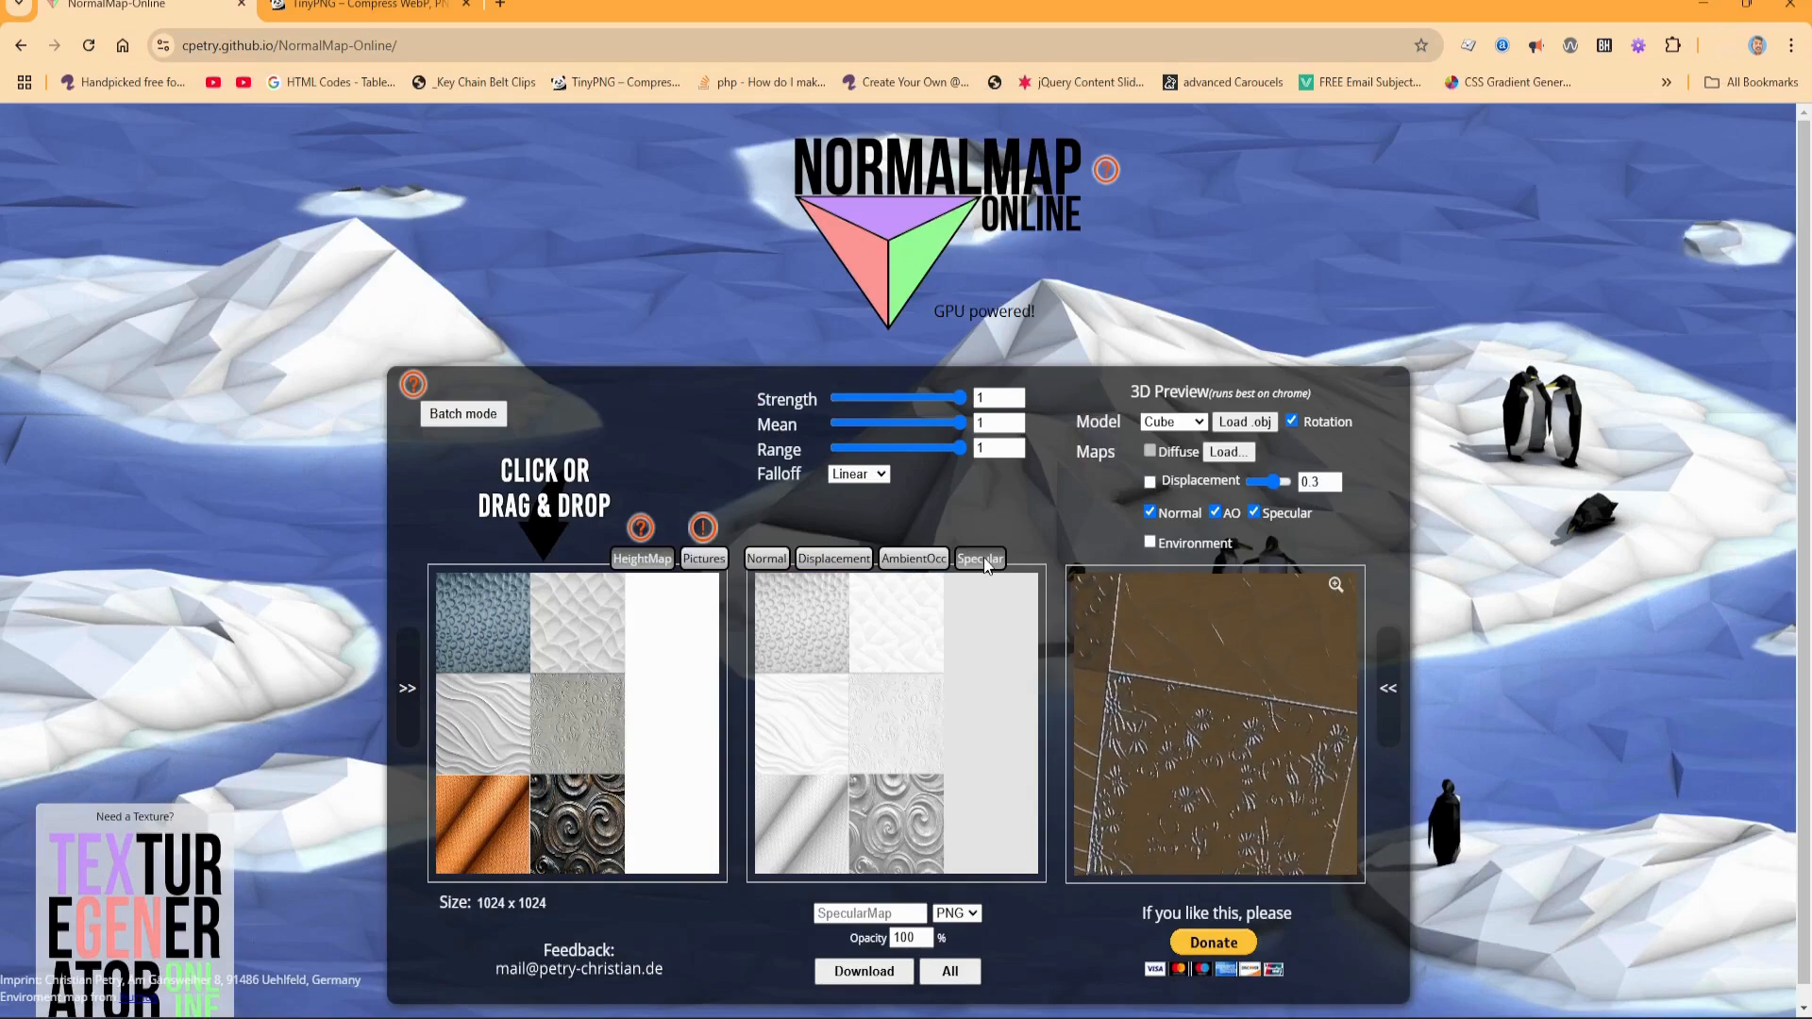
{"action": "left_click", "coordinate": [863, 971]}
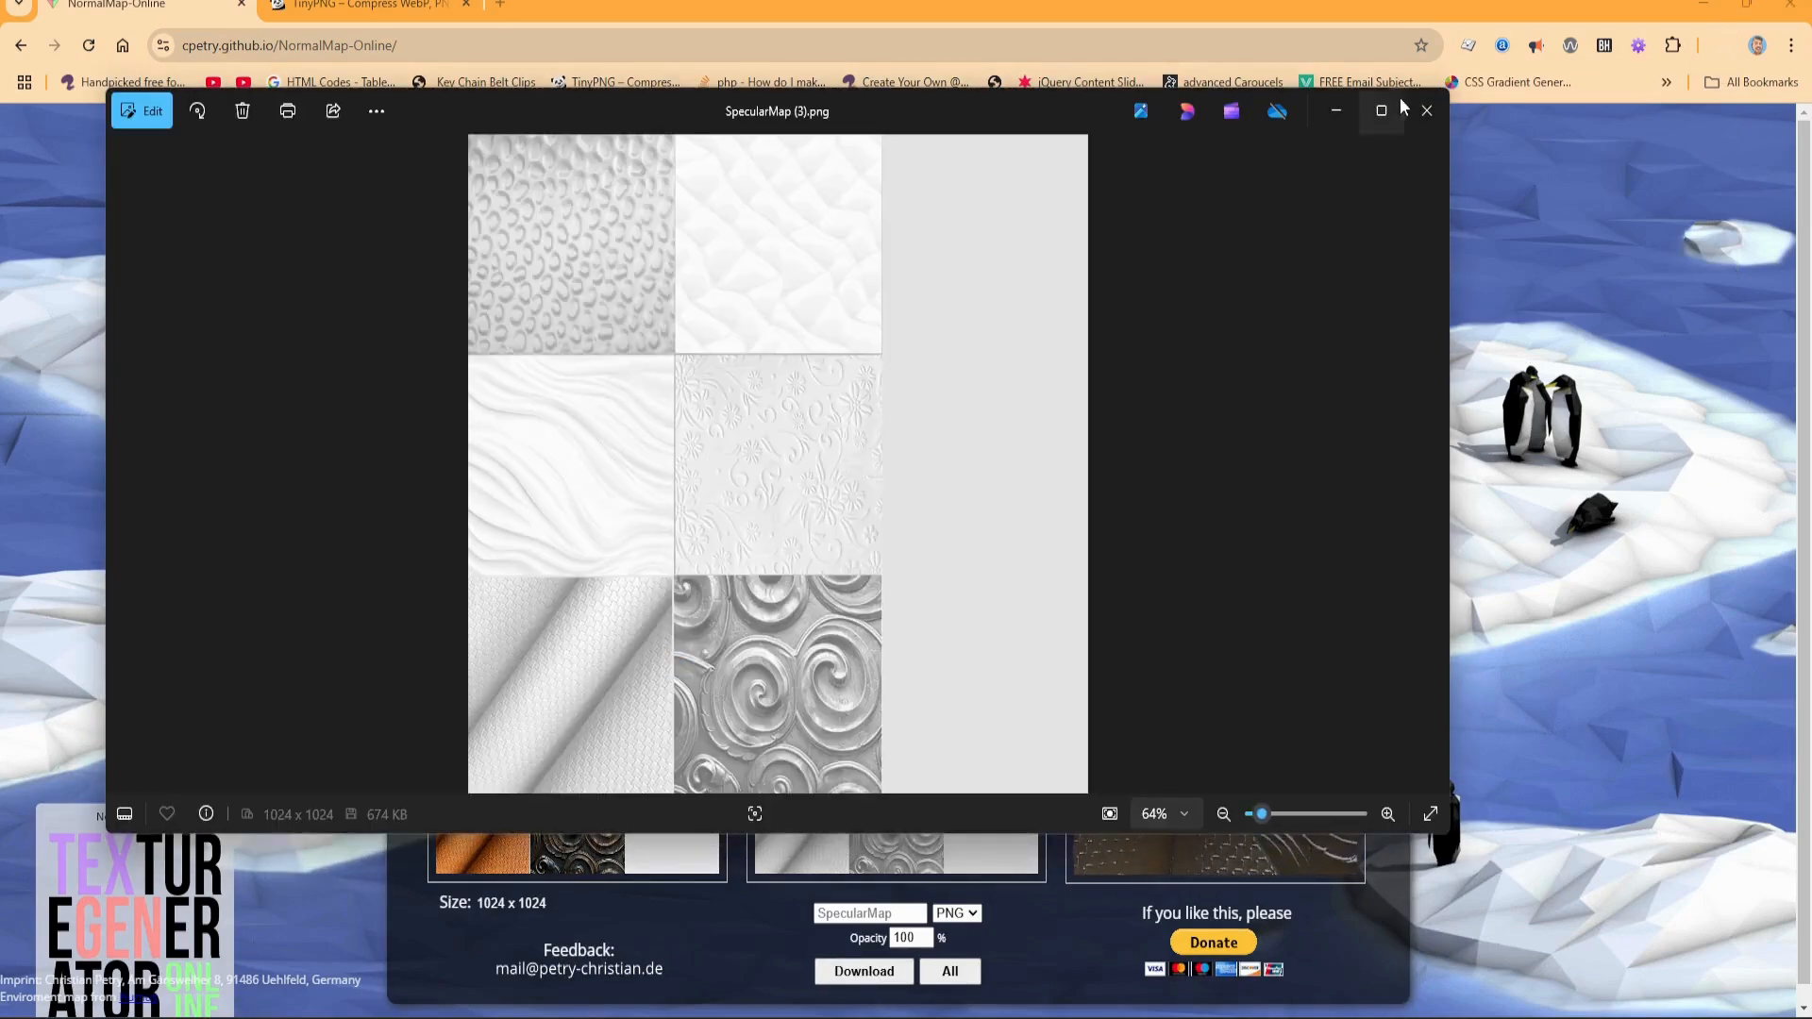
{"action": "left_click", "coordinate": [1426, 111]}
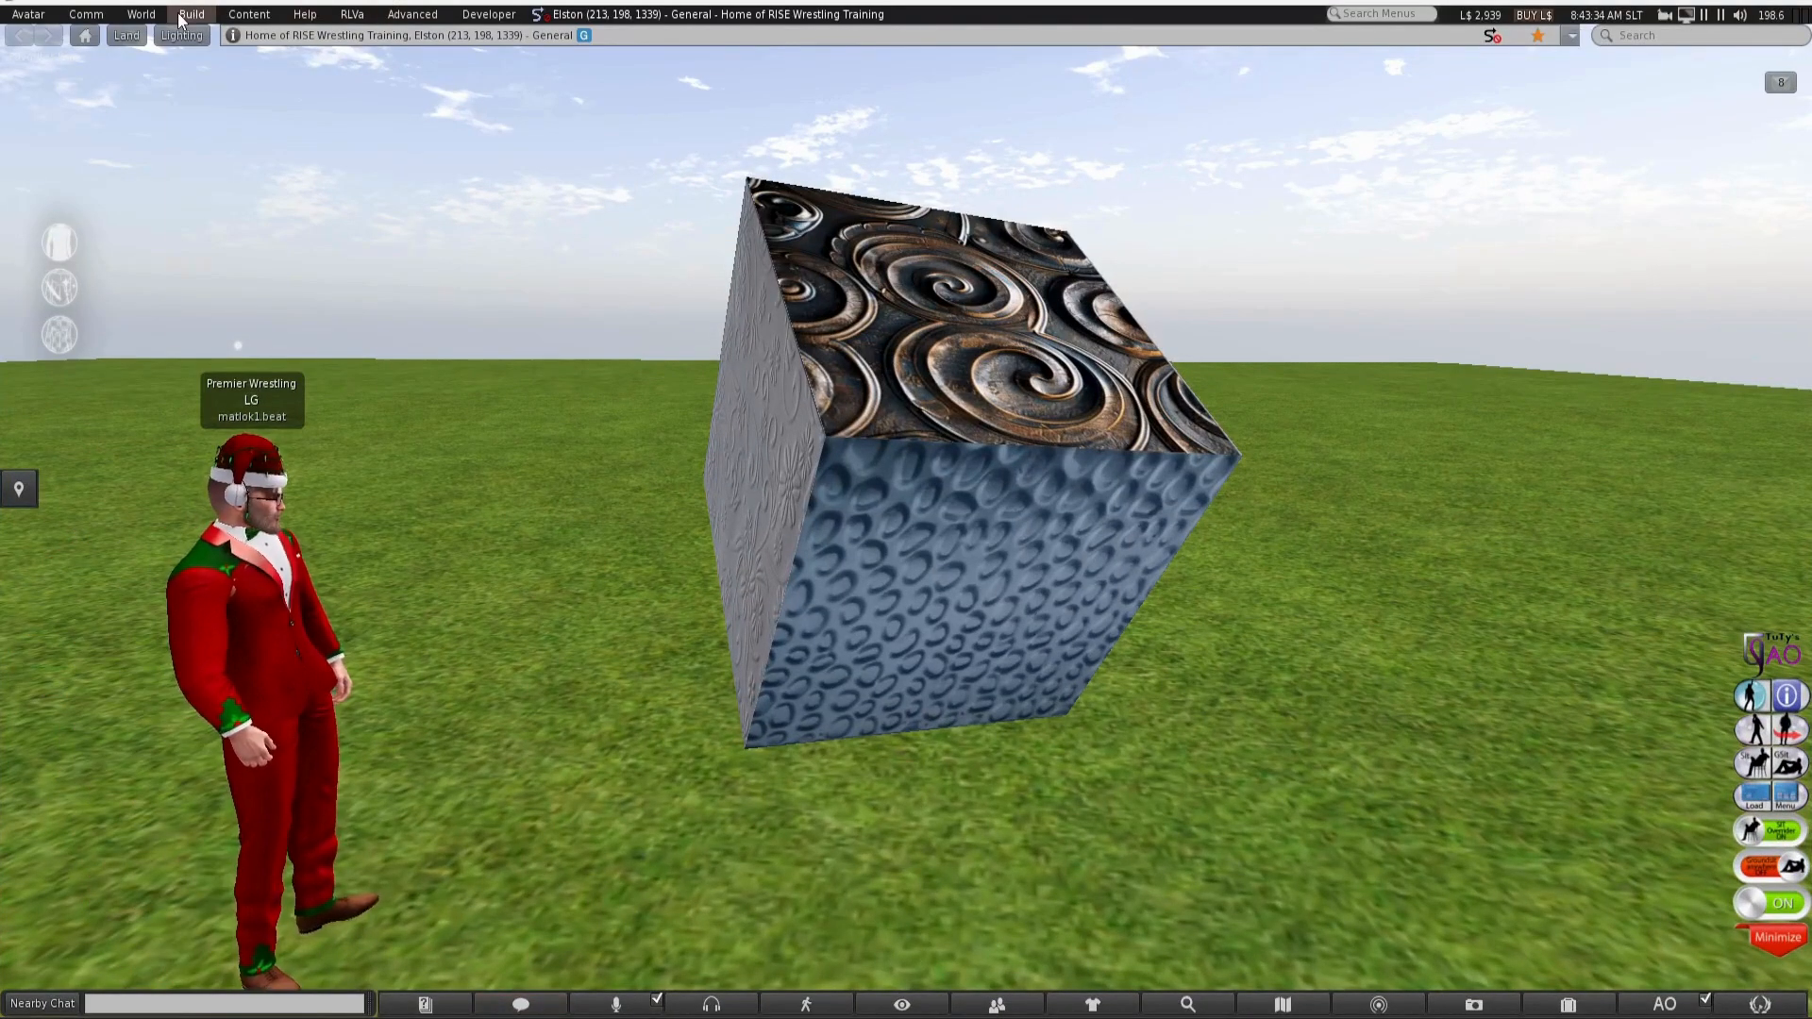
In Firestorm, upload the SpecularMap (3) image from the Downloads folder for L$10
{"action": "left_click", "coordinate": [189, 14]}
{"action": "mouse_move", "coordinate": [291, 272]}
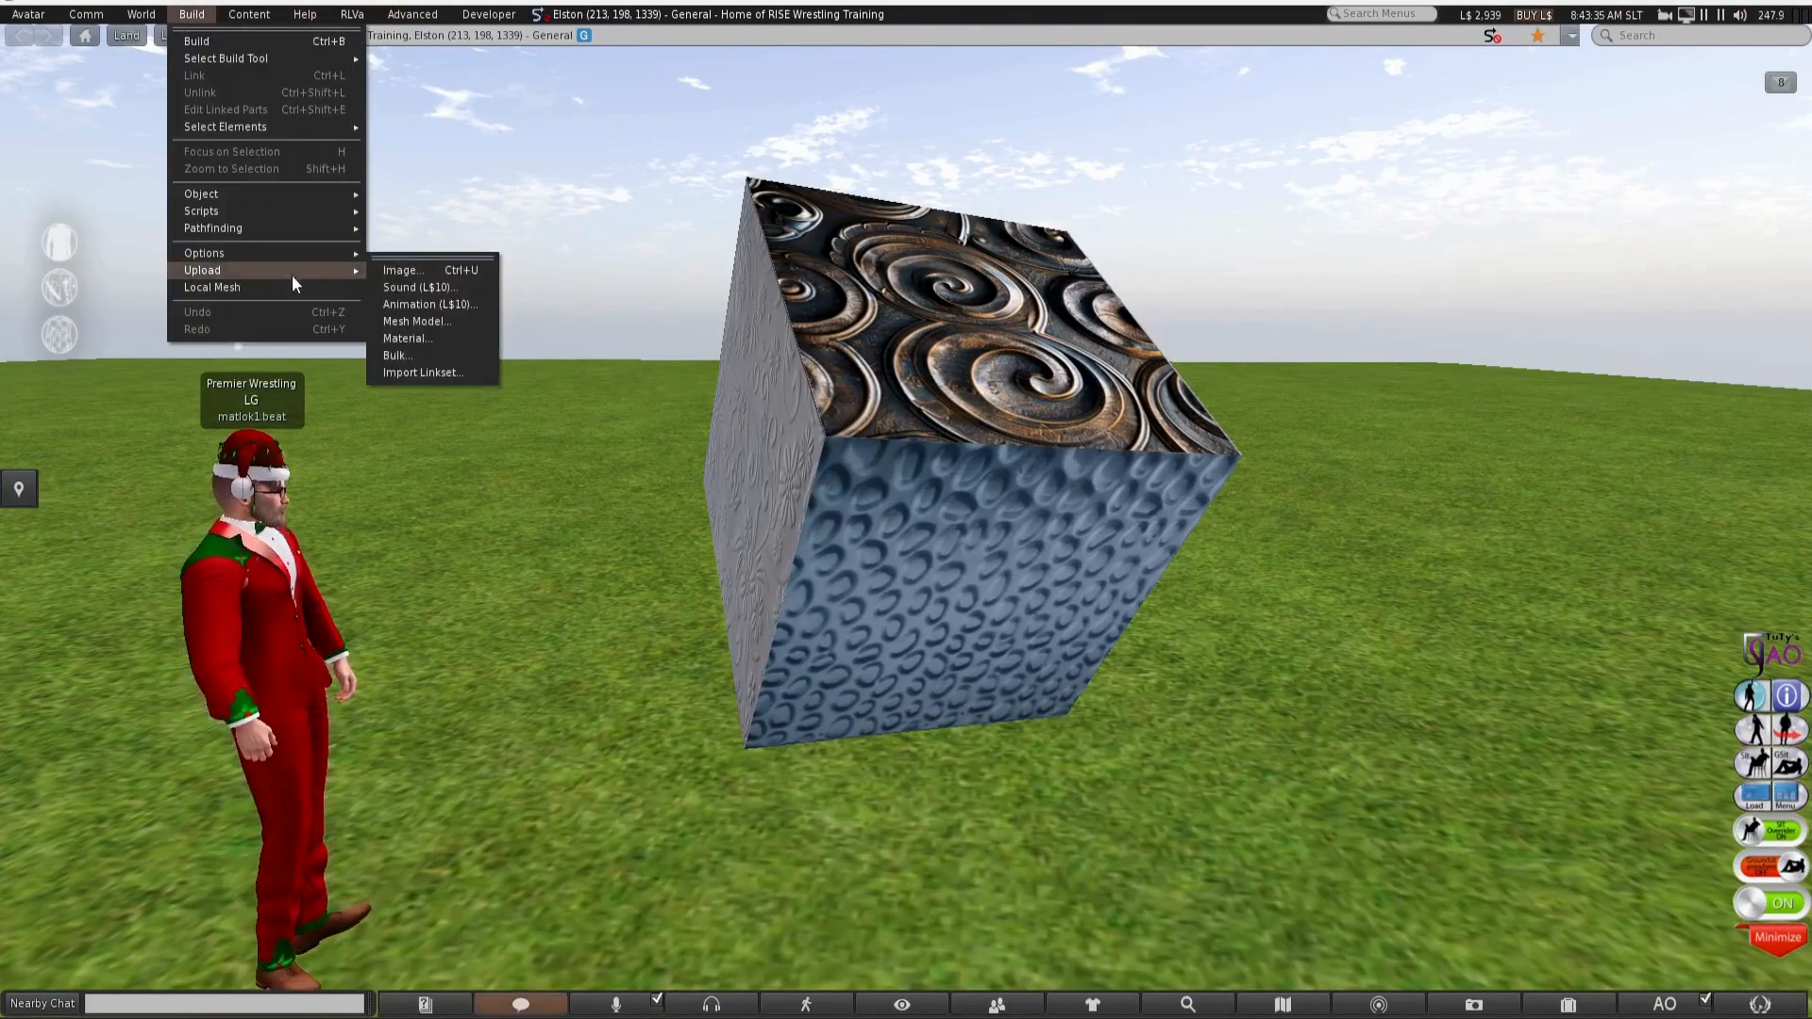
{"action": "left_click", "coordinate": [423, 272]}
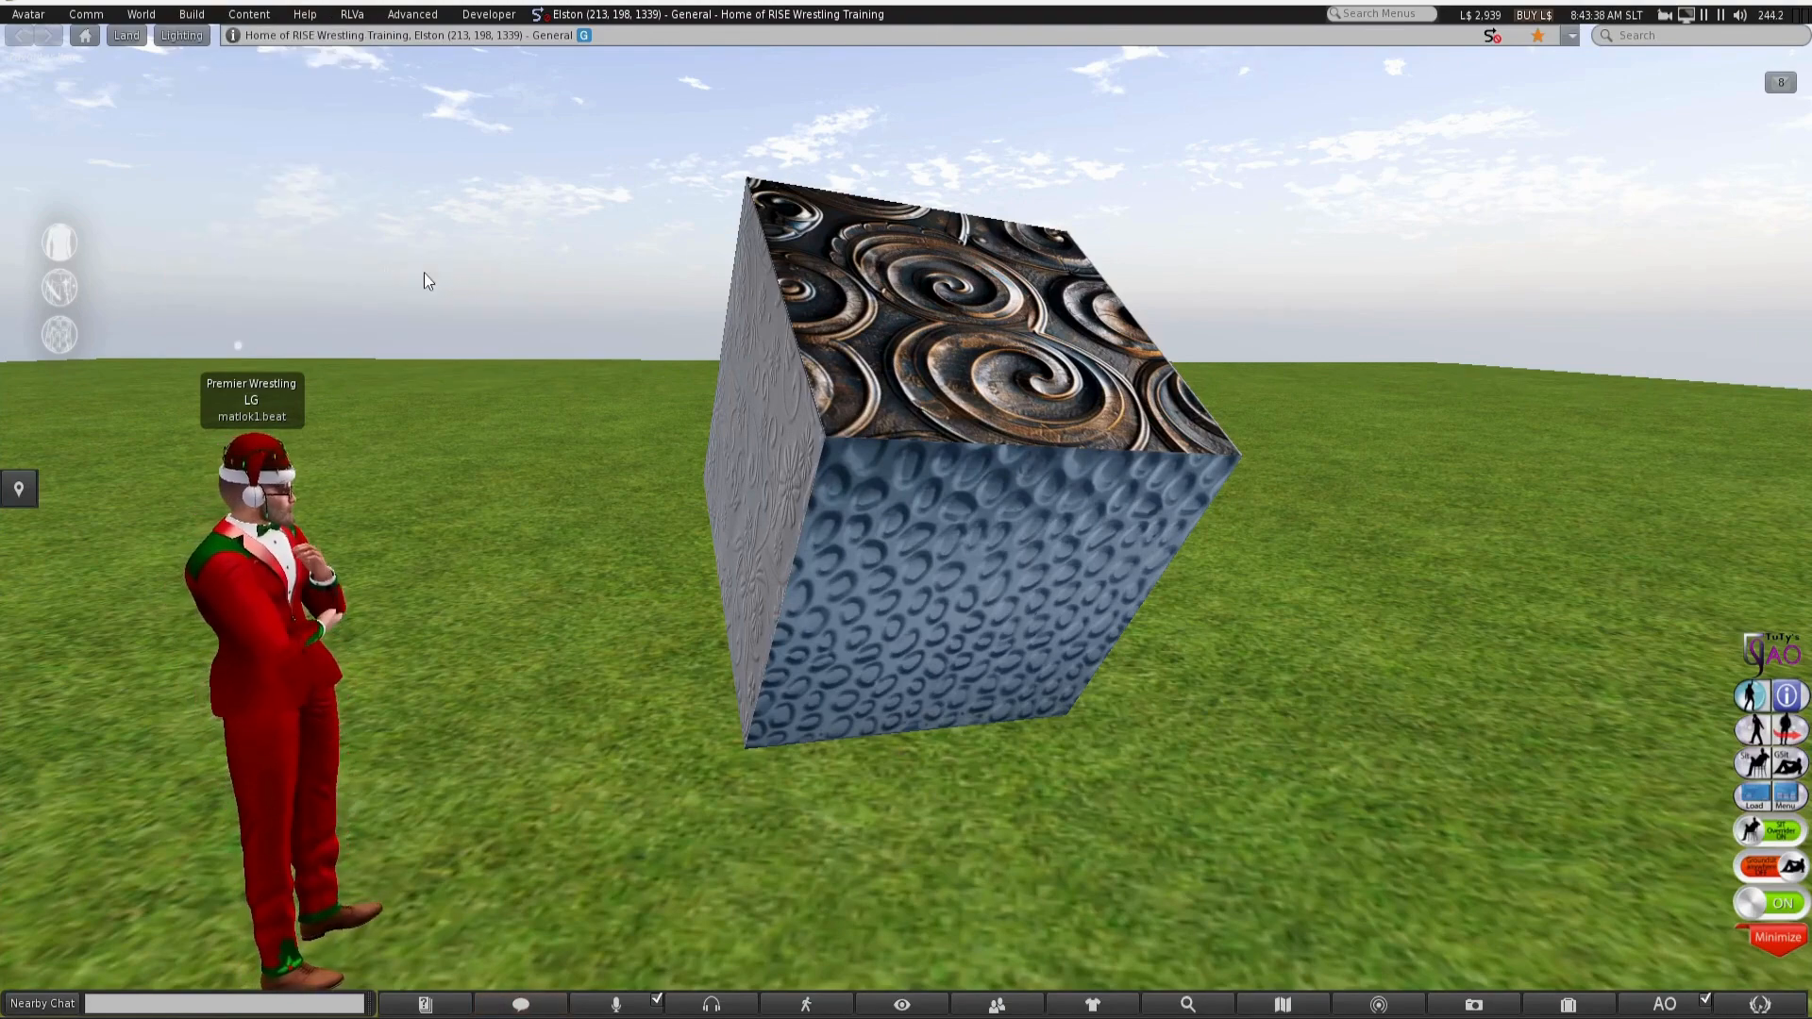
{"action": "left_click", "coordinate": [109, 273]}
{"action": "left_click", "coordinate": [216, 201]}
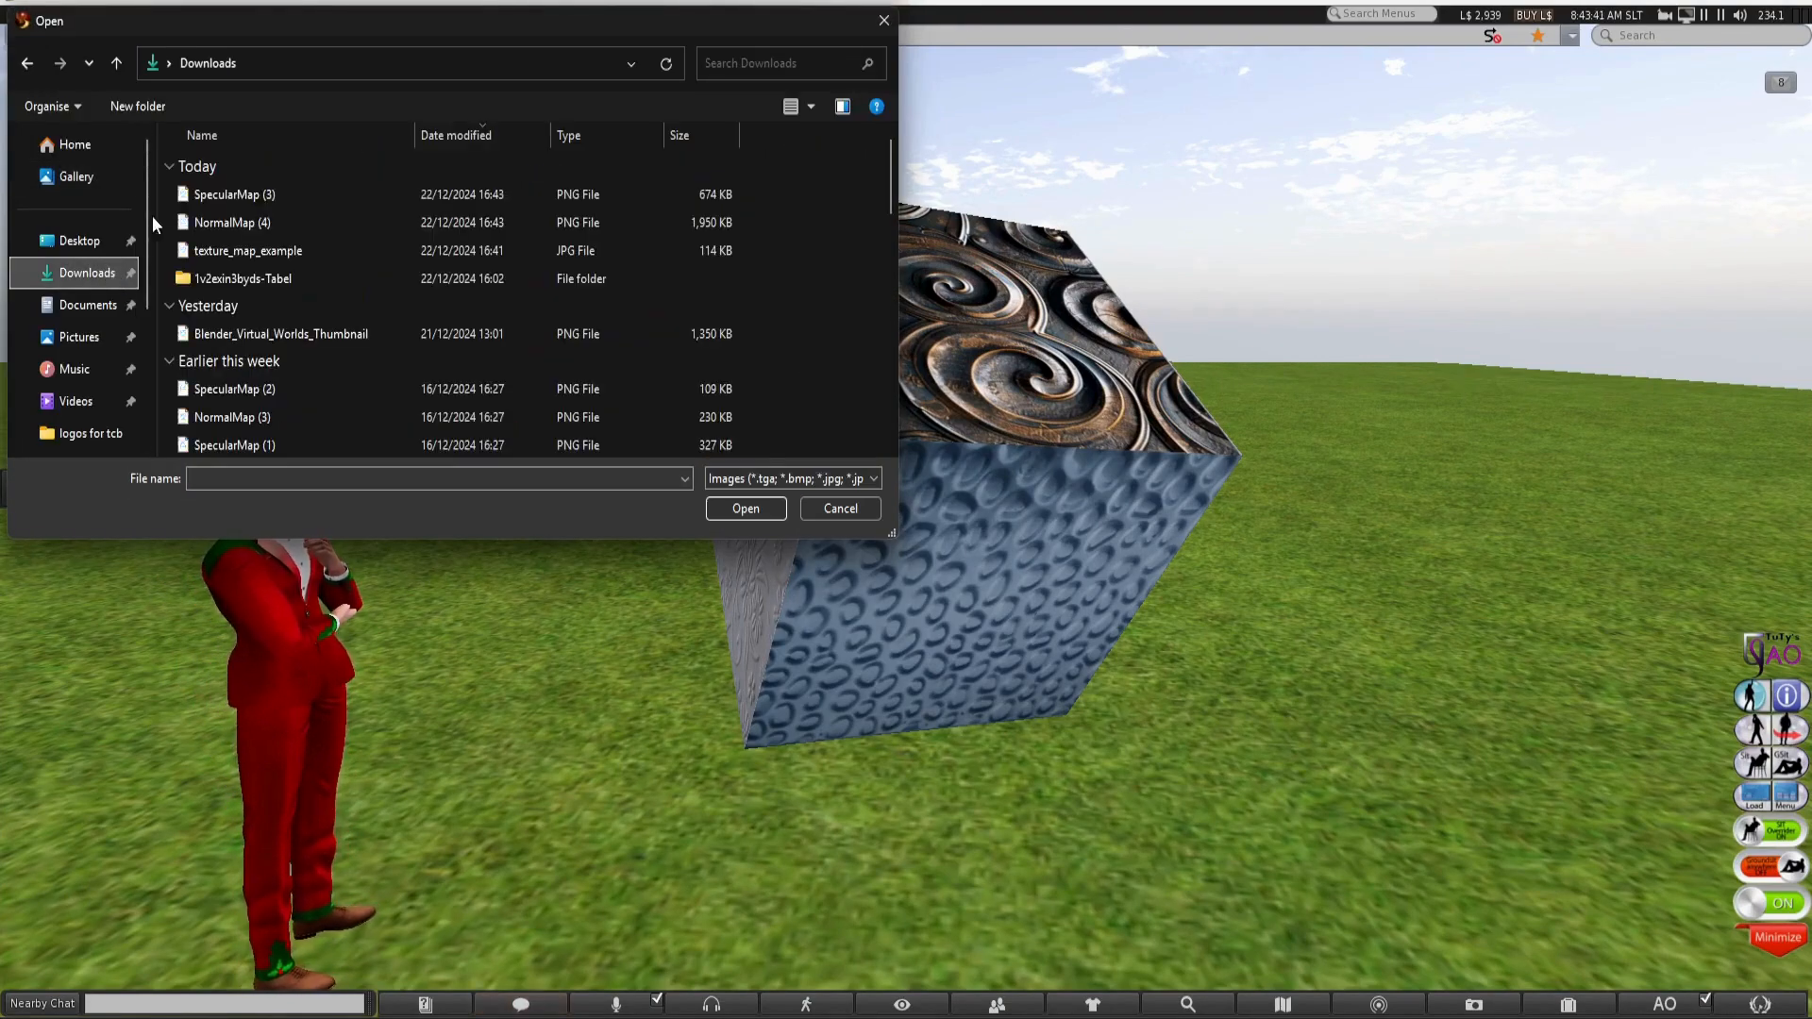
{"action": "left_click", "coordinate": [758, 516]}
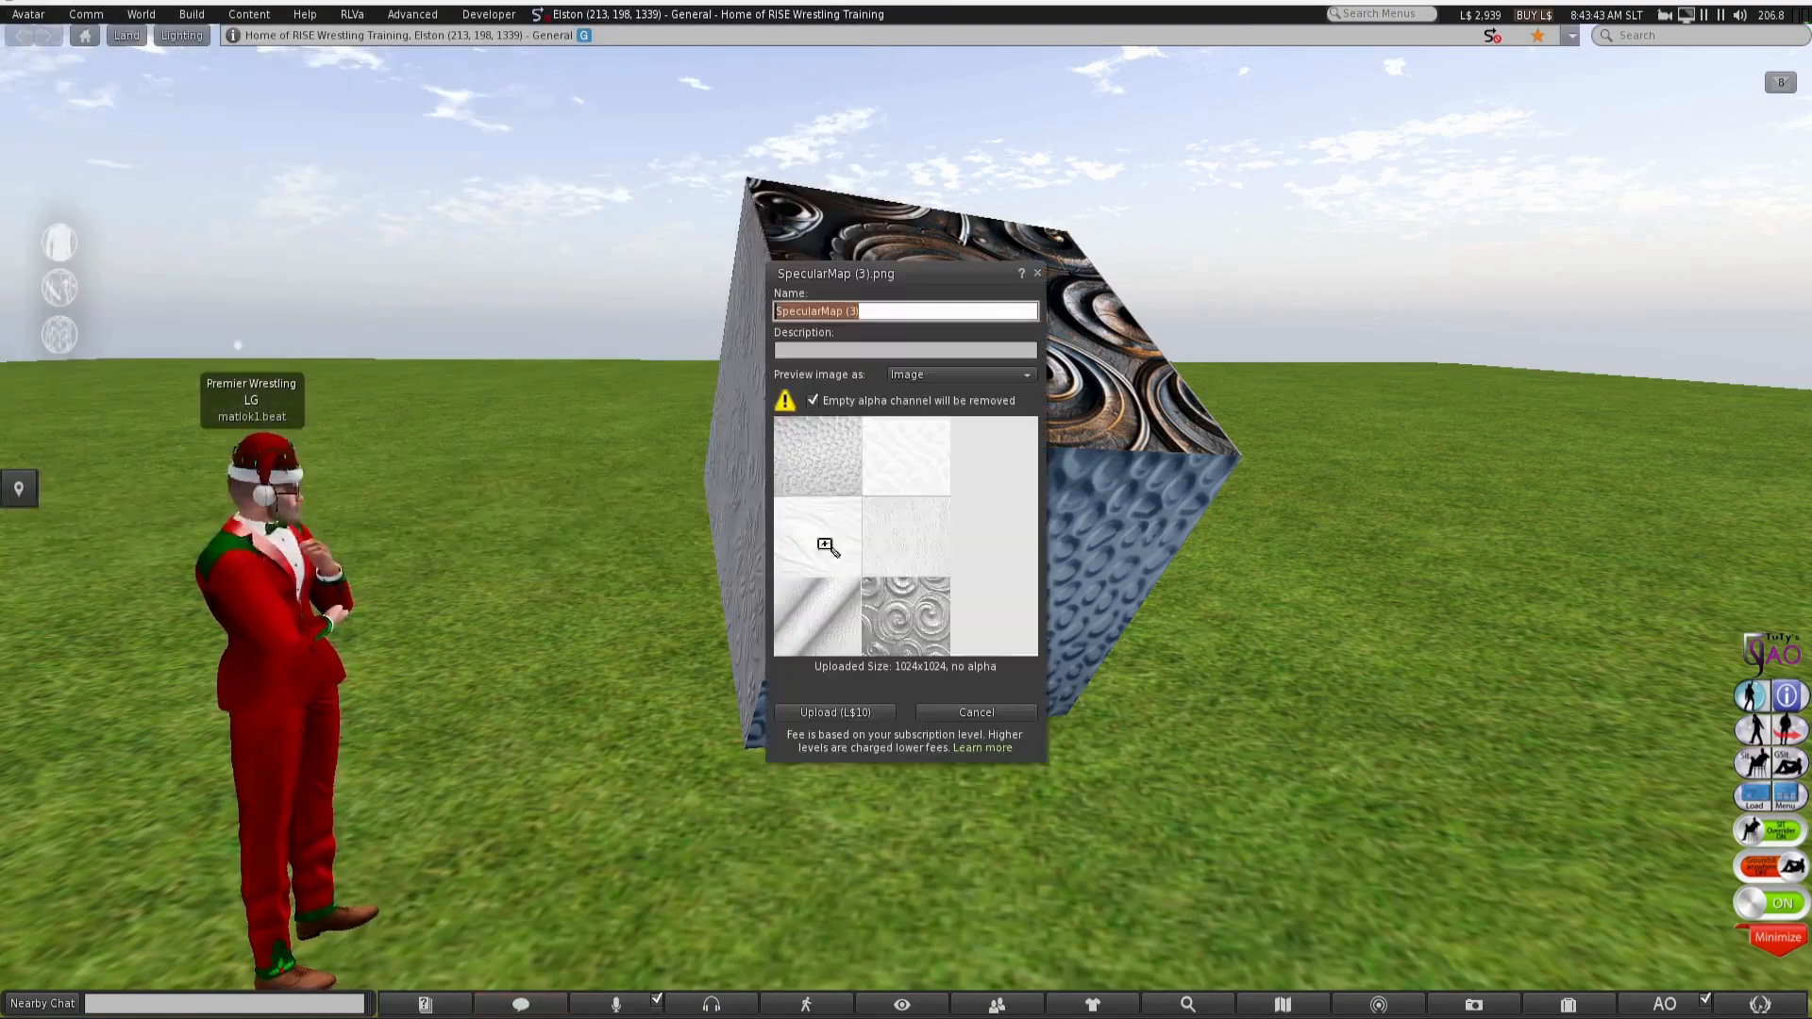
{"action": "left_click", "coordinate": [830, 713]}
Upload the NormalMap (4) image from the Downloads folder for L$10
{"action": "left_click", "coordinate": [249, 14]}
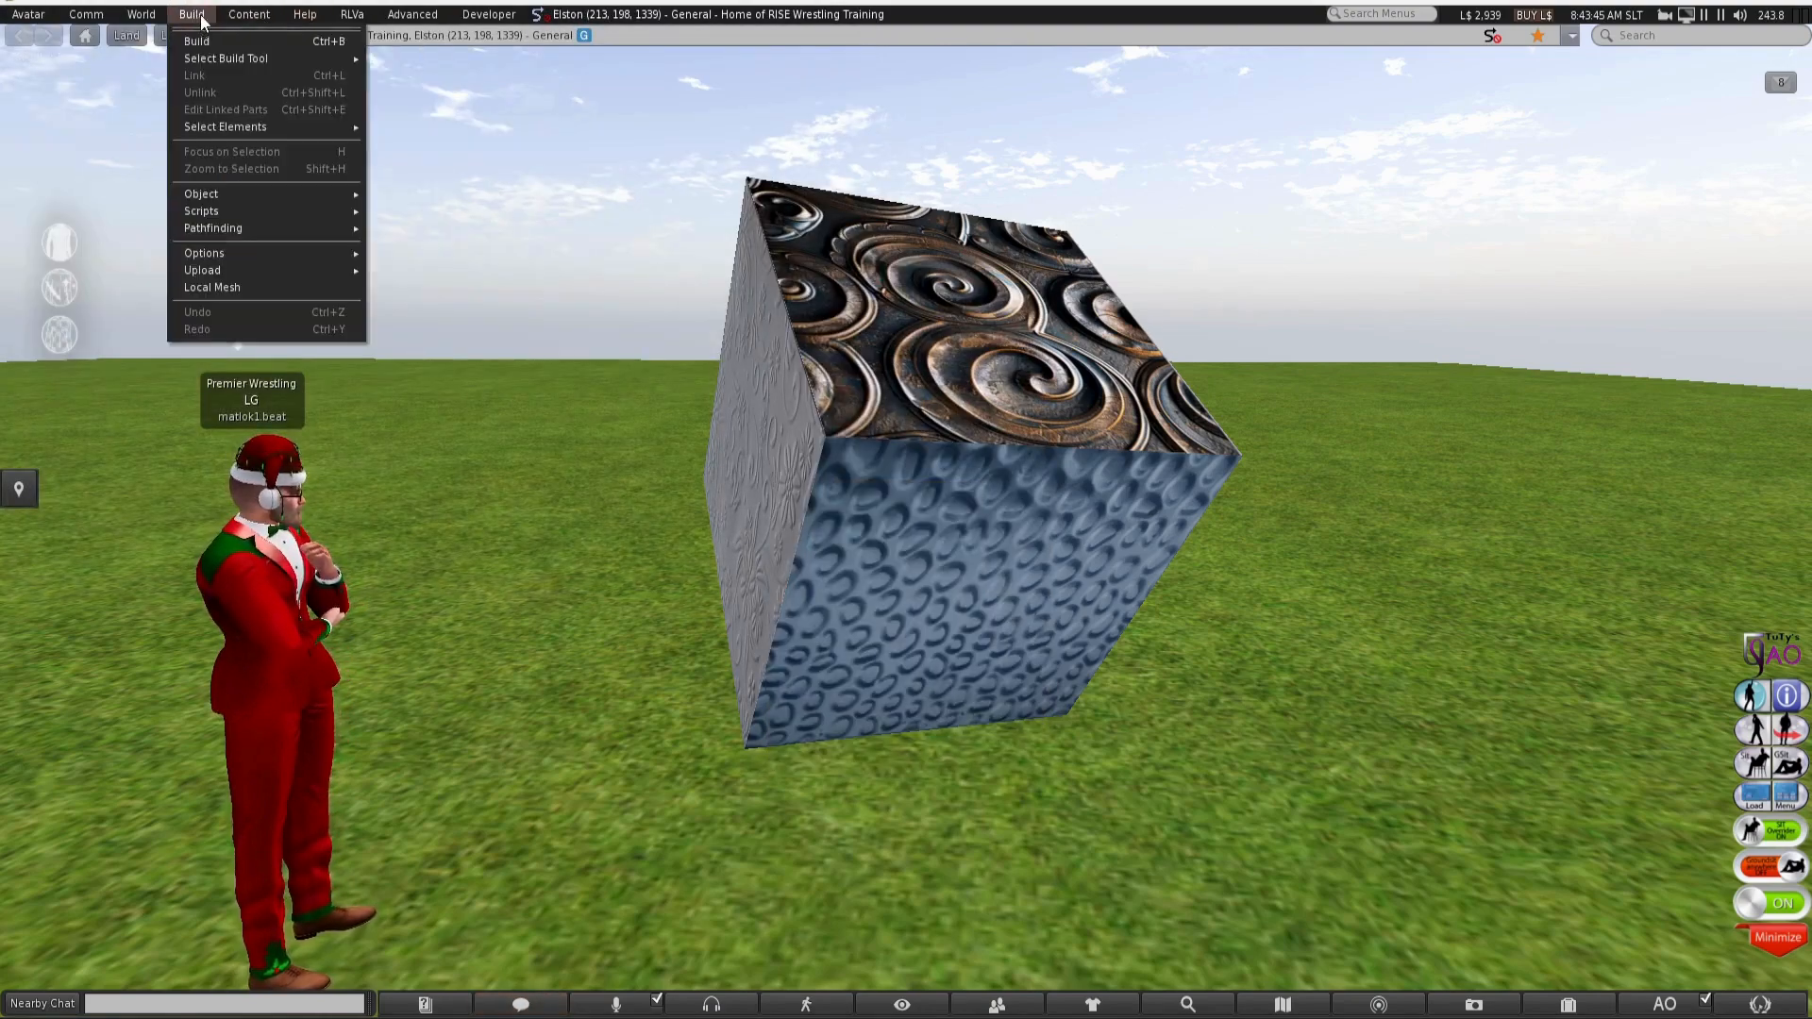
{"action": "mouse_move", "coordinate": [253, 270]}
{"action": "left_click", "coordinate": [415, 271]}
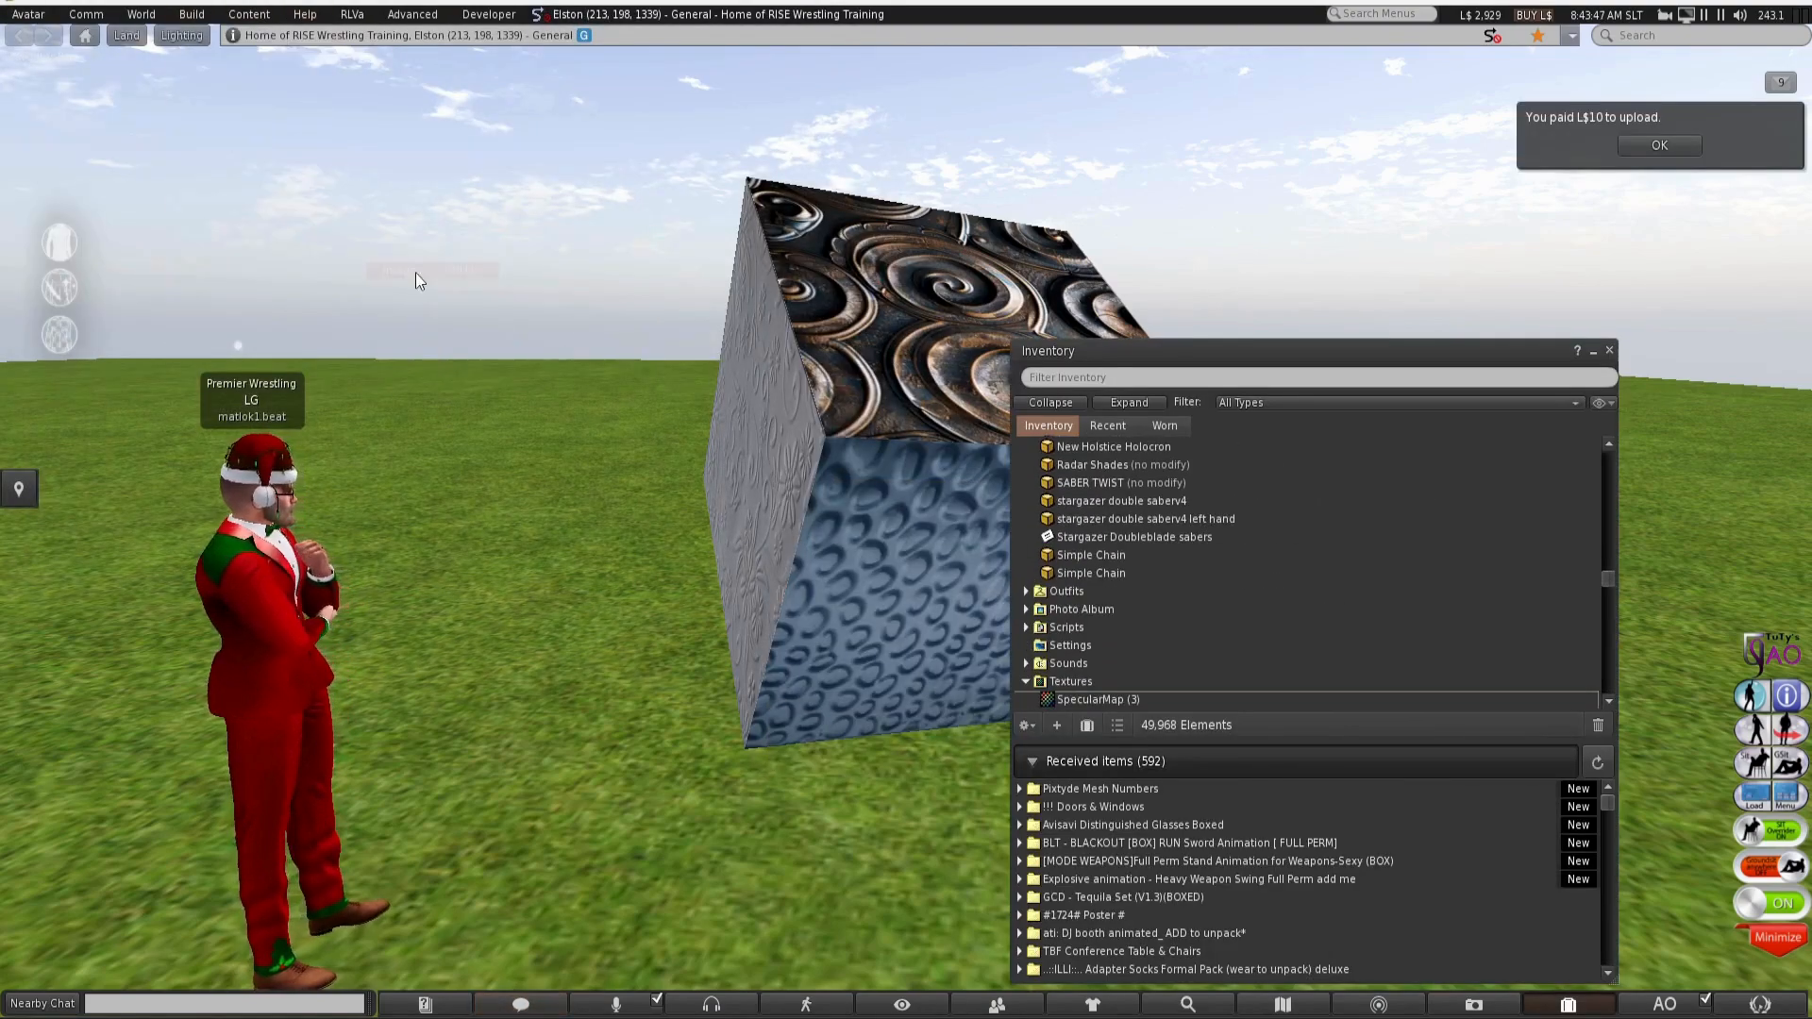
{"action": "left_click", "coordinate": [253, 224]}
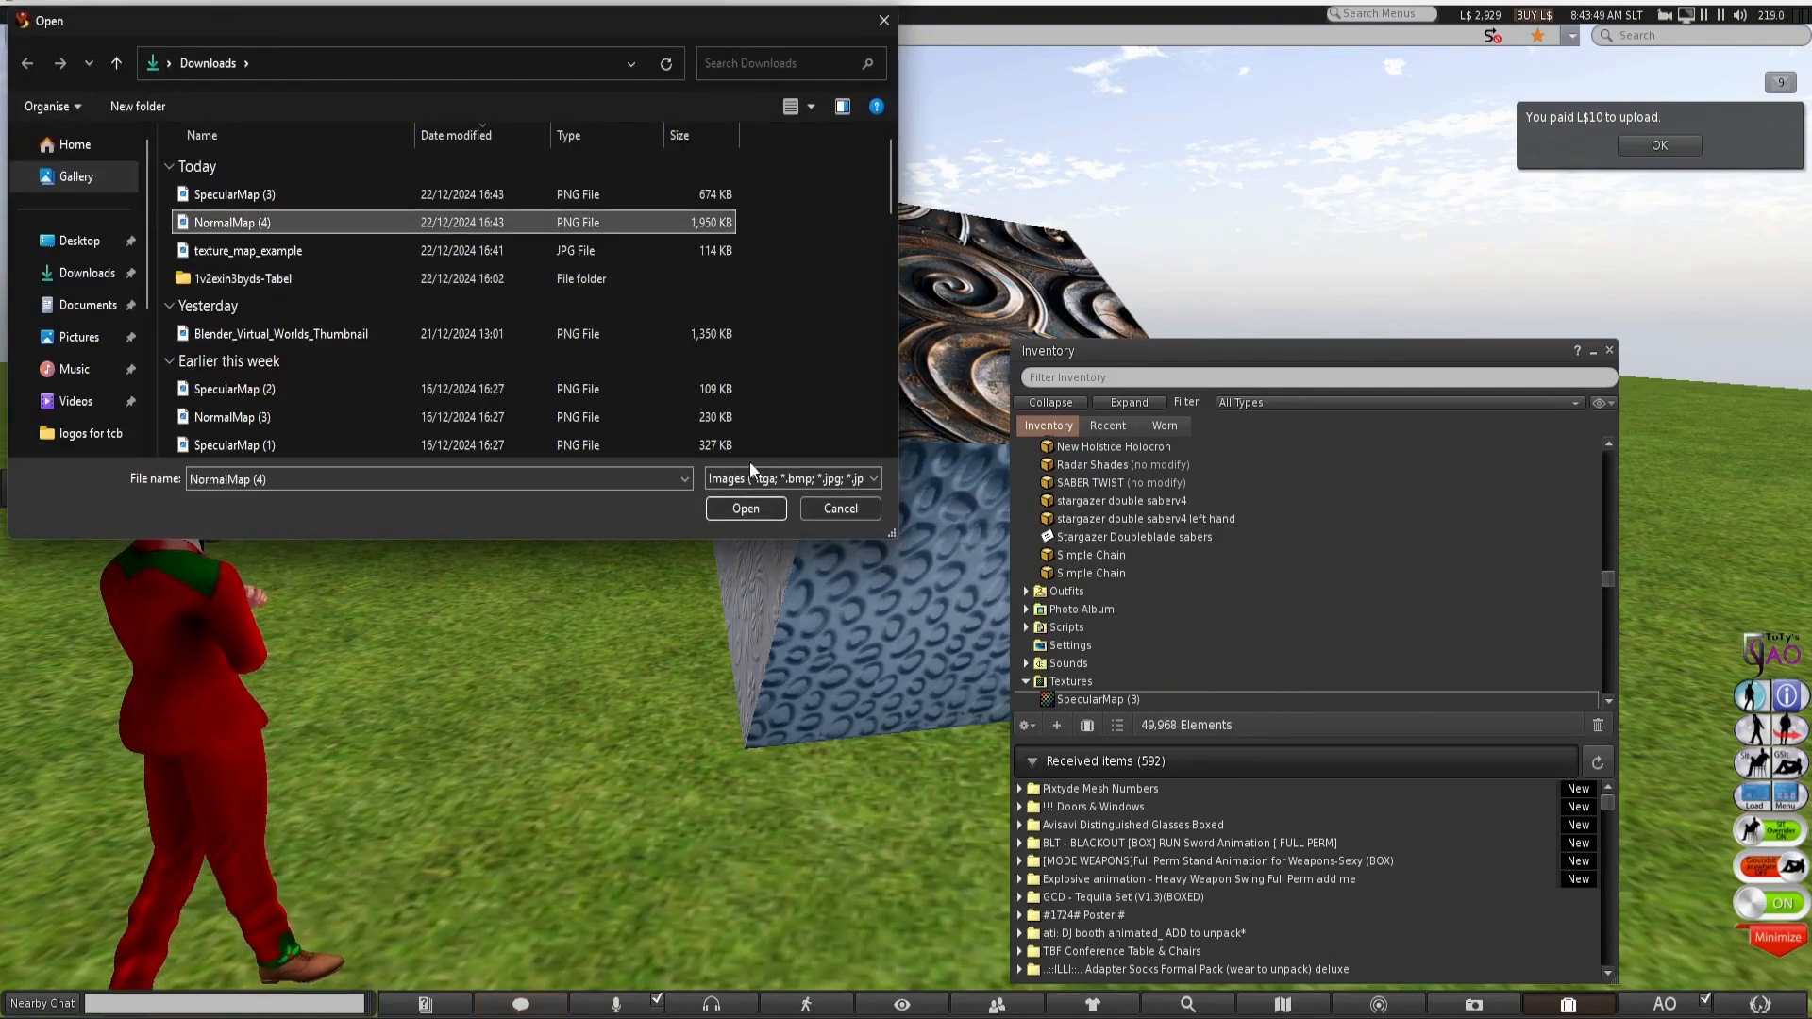
{"action": "left_click", "coordinate": [741, 507]}
{"action": "left_click", "coordinate": [876, 711]}
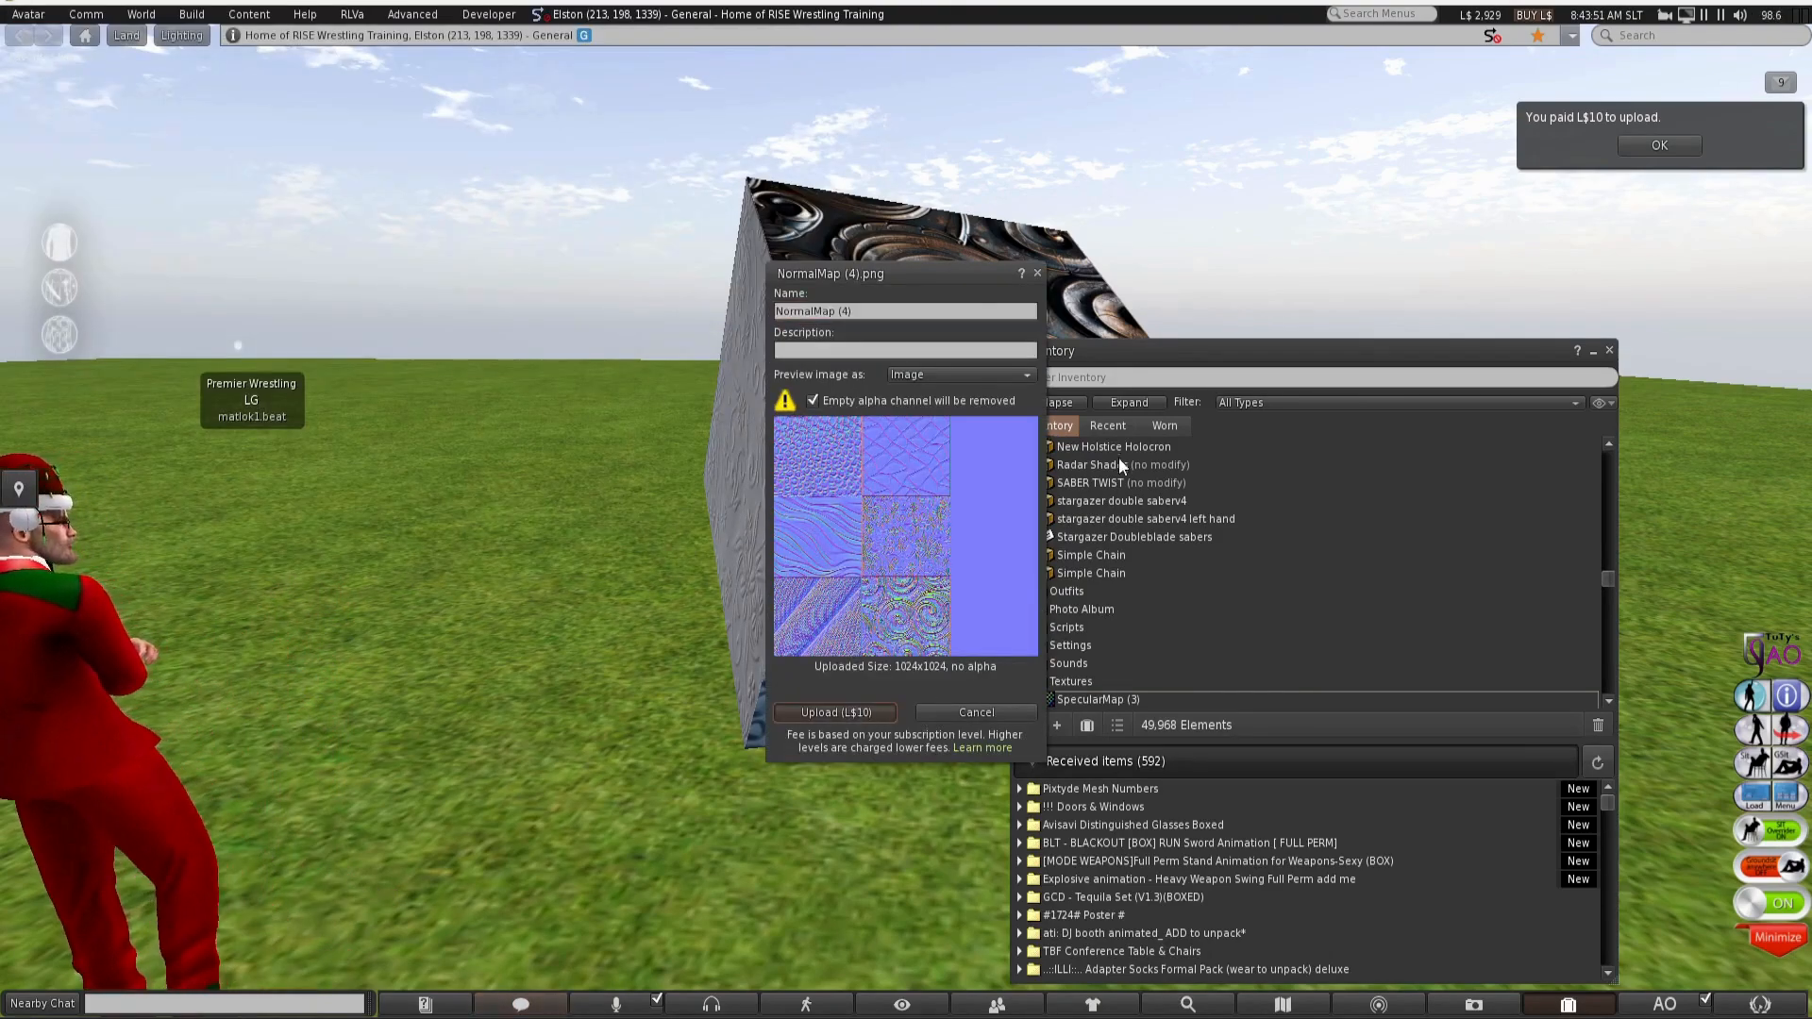
Set the next-owner permissions of the recently uploaded NormalMap (4) texture to allow Modify, Copy and Transfer, and close its properties
{"action": "left_click", "coordinate": [1118, 426]}
{"action": "right_click", "coordinate": [1072, 482]}
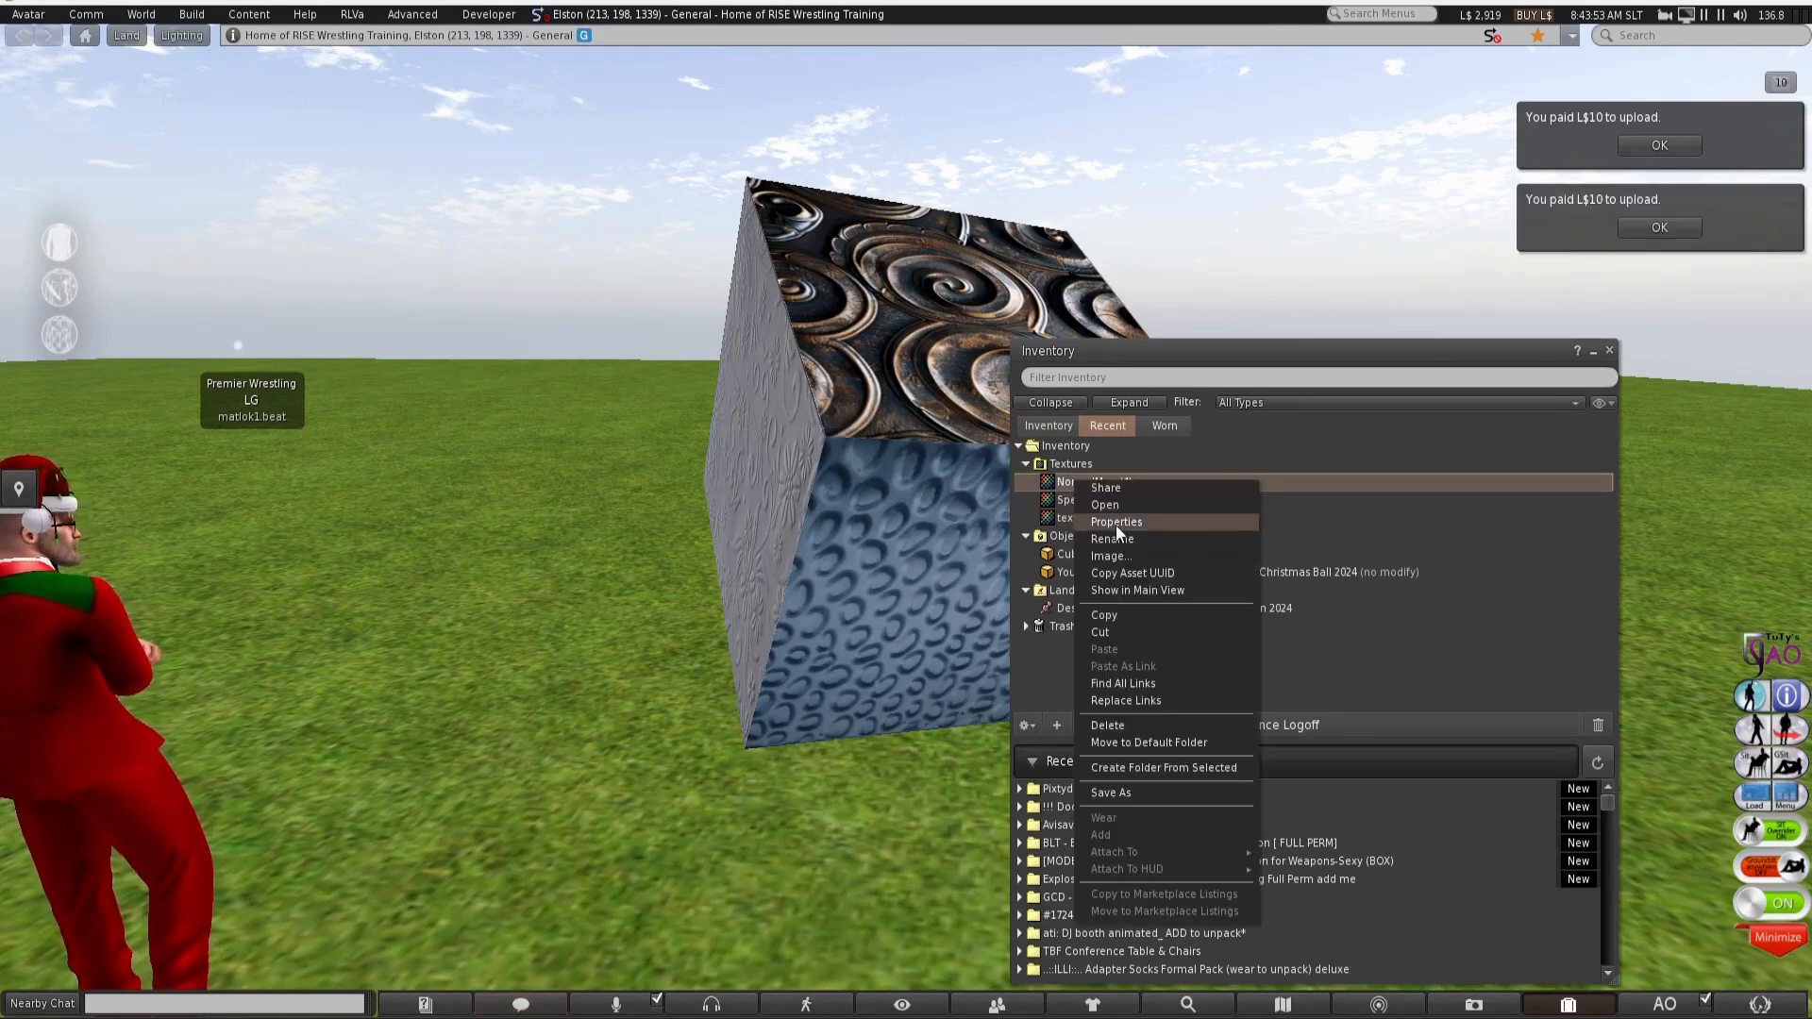
{"action": "left_click", "coordinate": [1114, 519]}
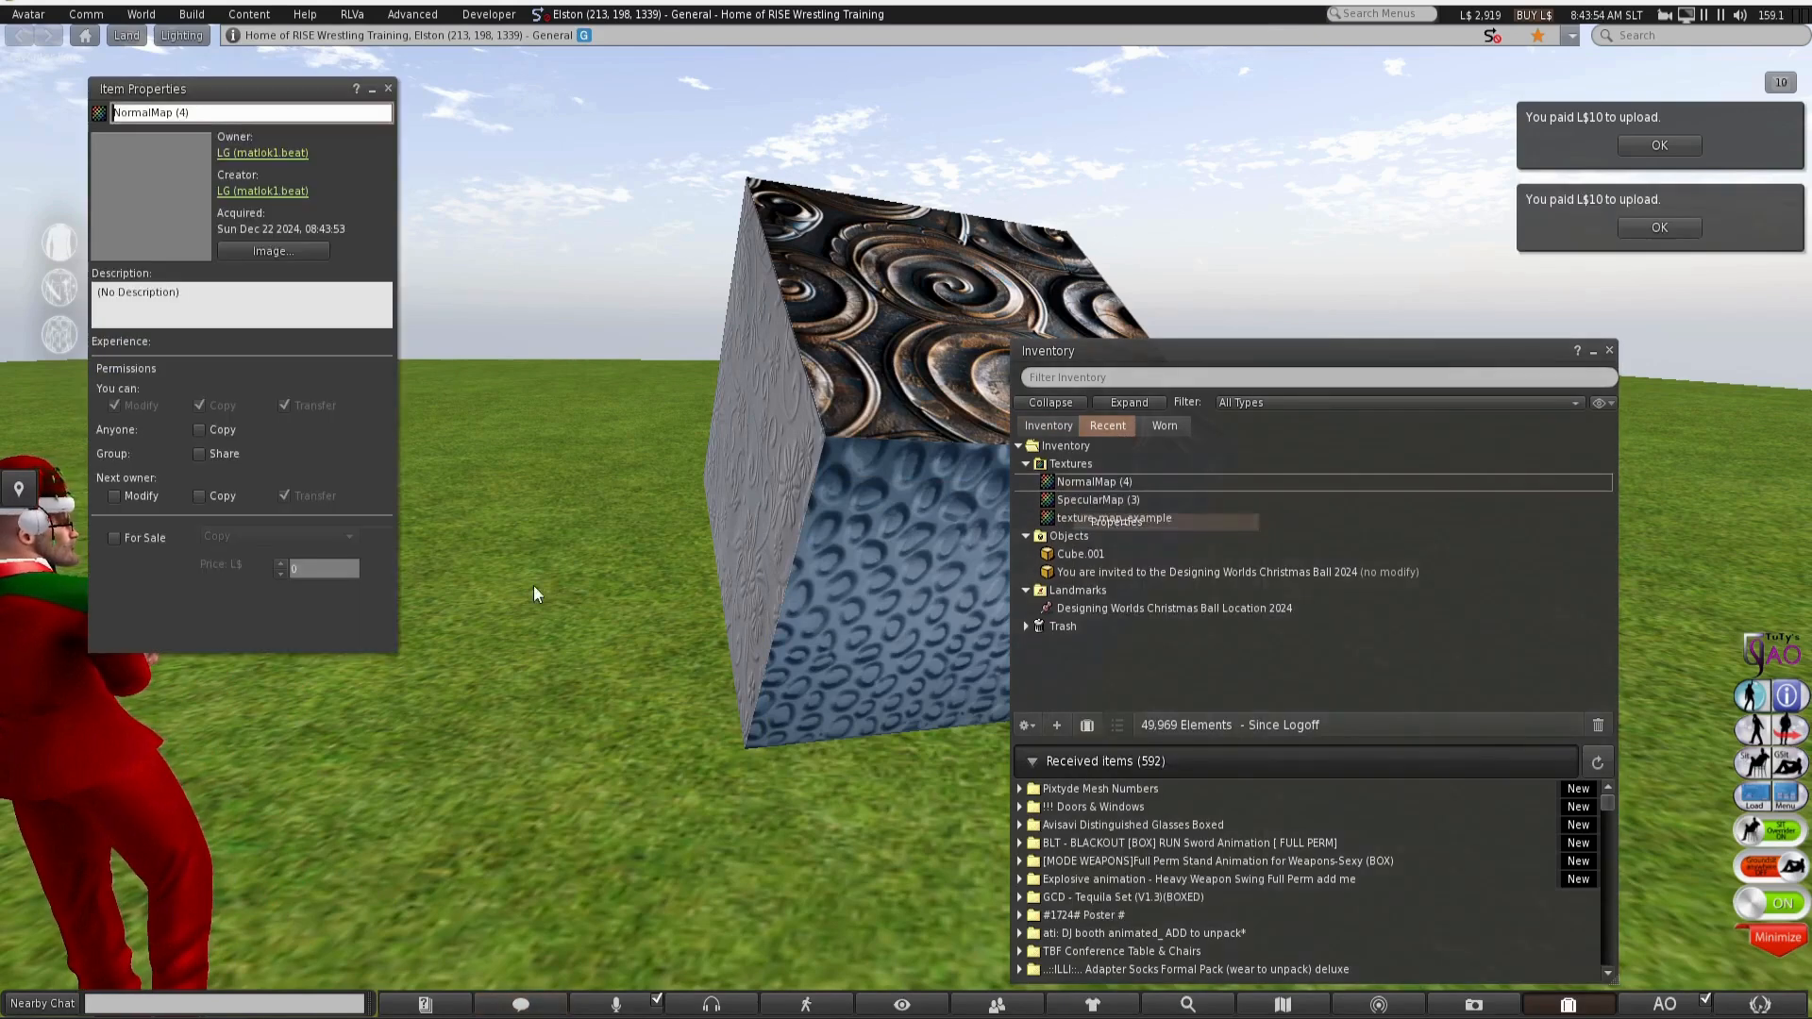
{"action": "left_click", "coordinate": [200, 496]}
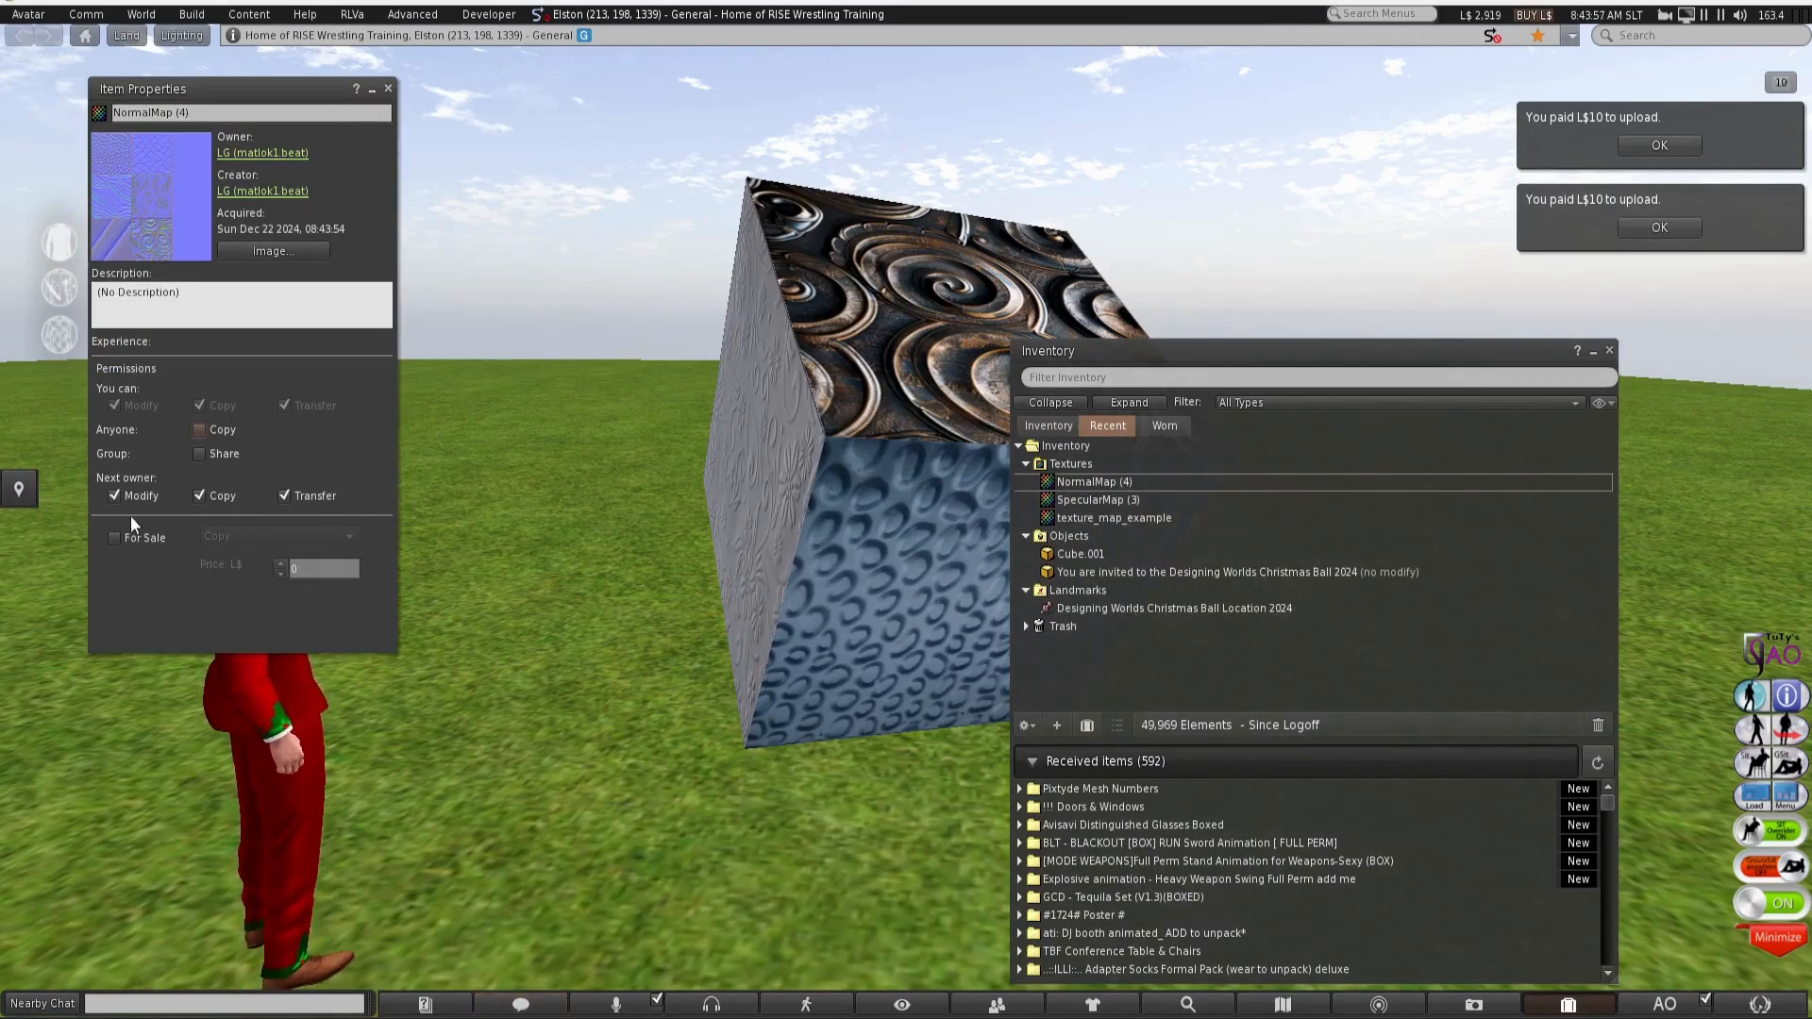
{"action": "left_click", "coordinate": [388, 88]}
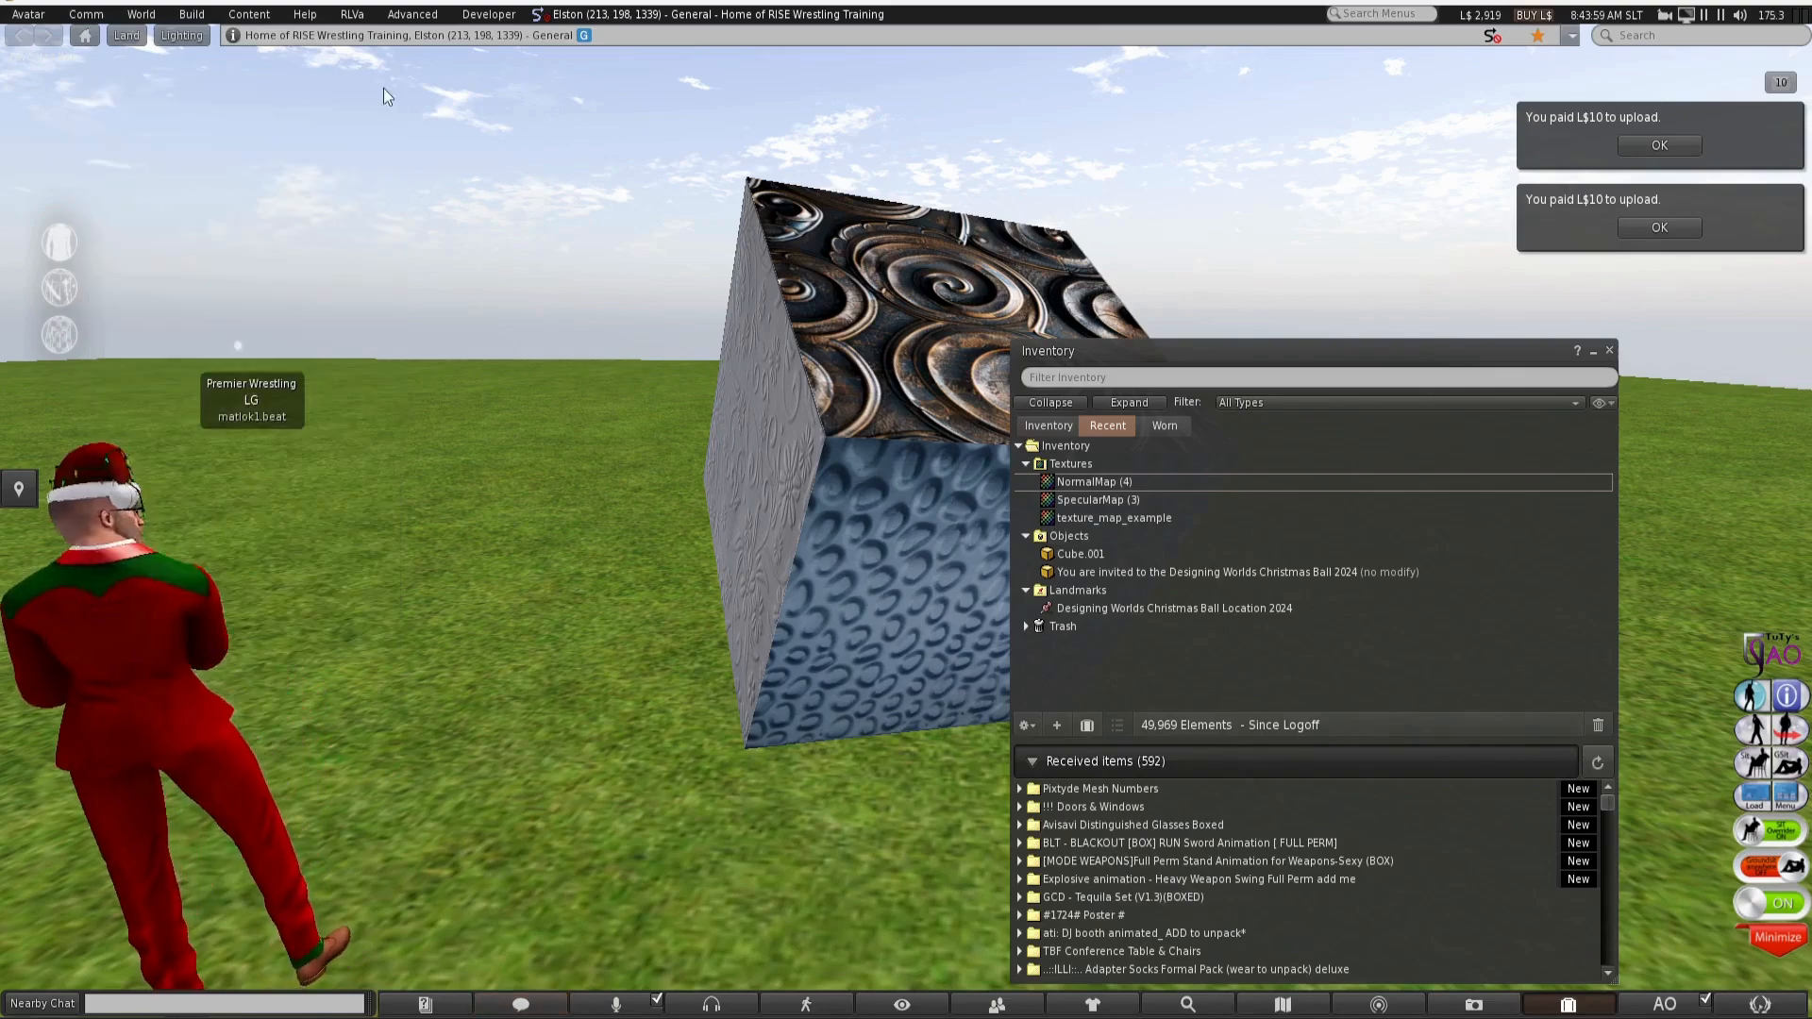
Allow the next owner to modify, copy and transfer the SpecularMap (3) texture, closing its properties when done
{"action": "right_click", "coordinate": [1125, 498]}
{"action": "left_click", "coordinate": [1169, 538]}
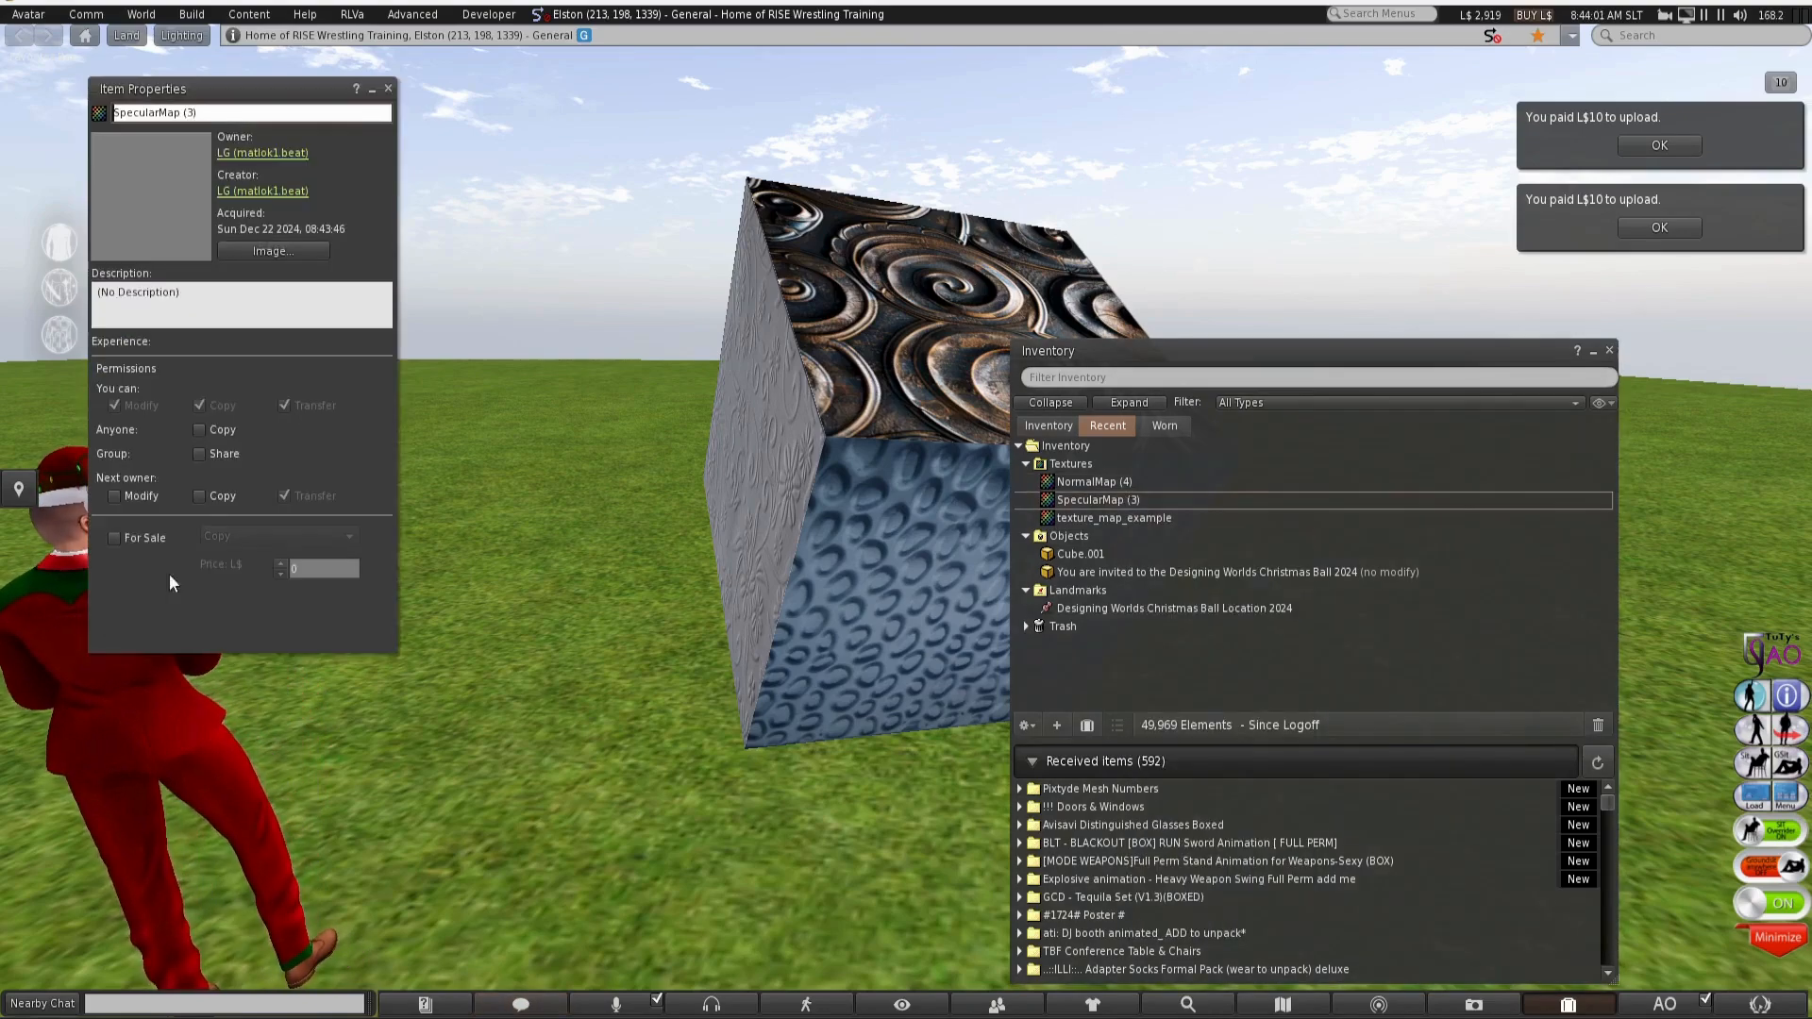
{"action": "left_click", "coordinate": [211, 502]}
{"action": "left_click", "coordinate": [150, 500]}
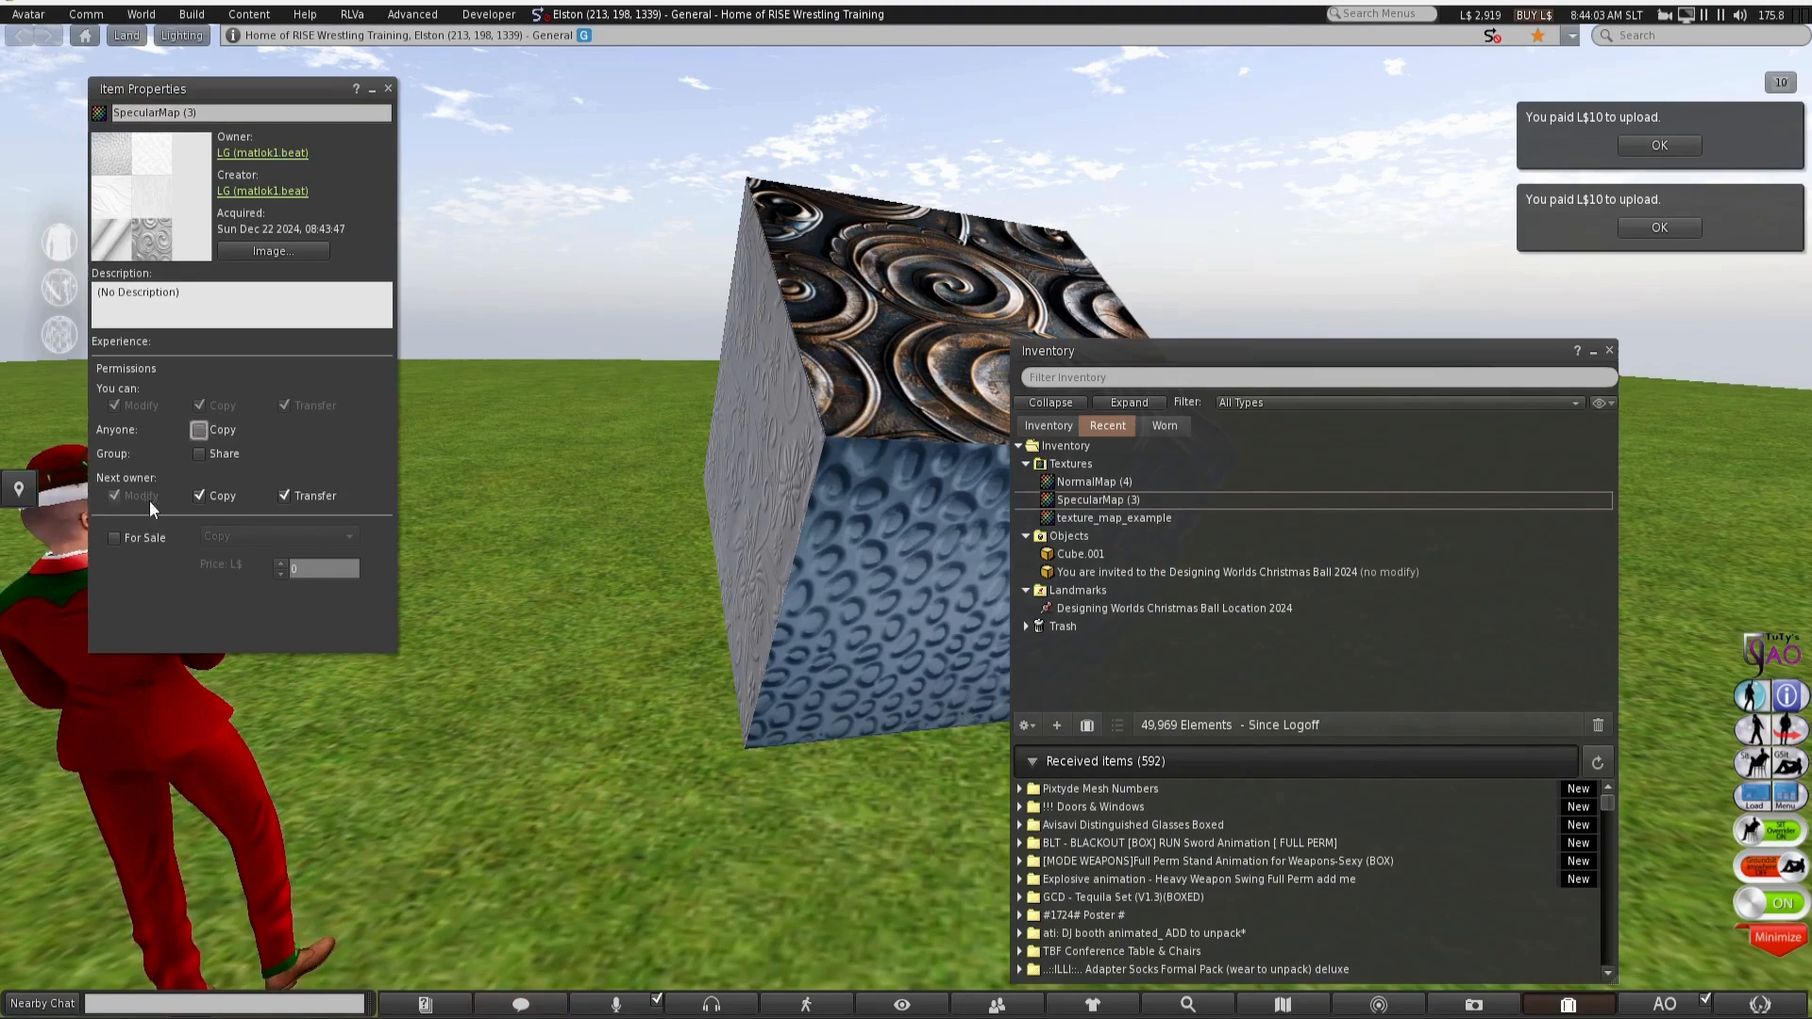
{"action": "left_click", "coordinate": [388, 88]}
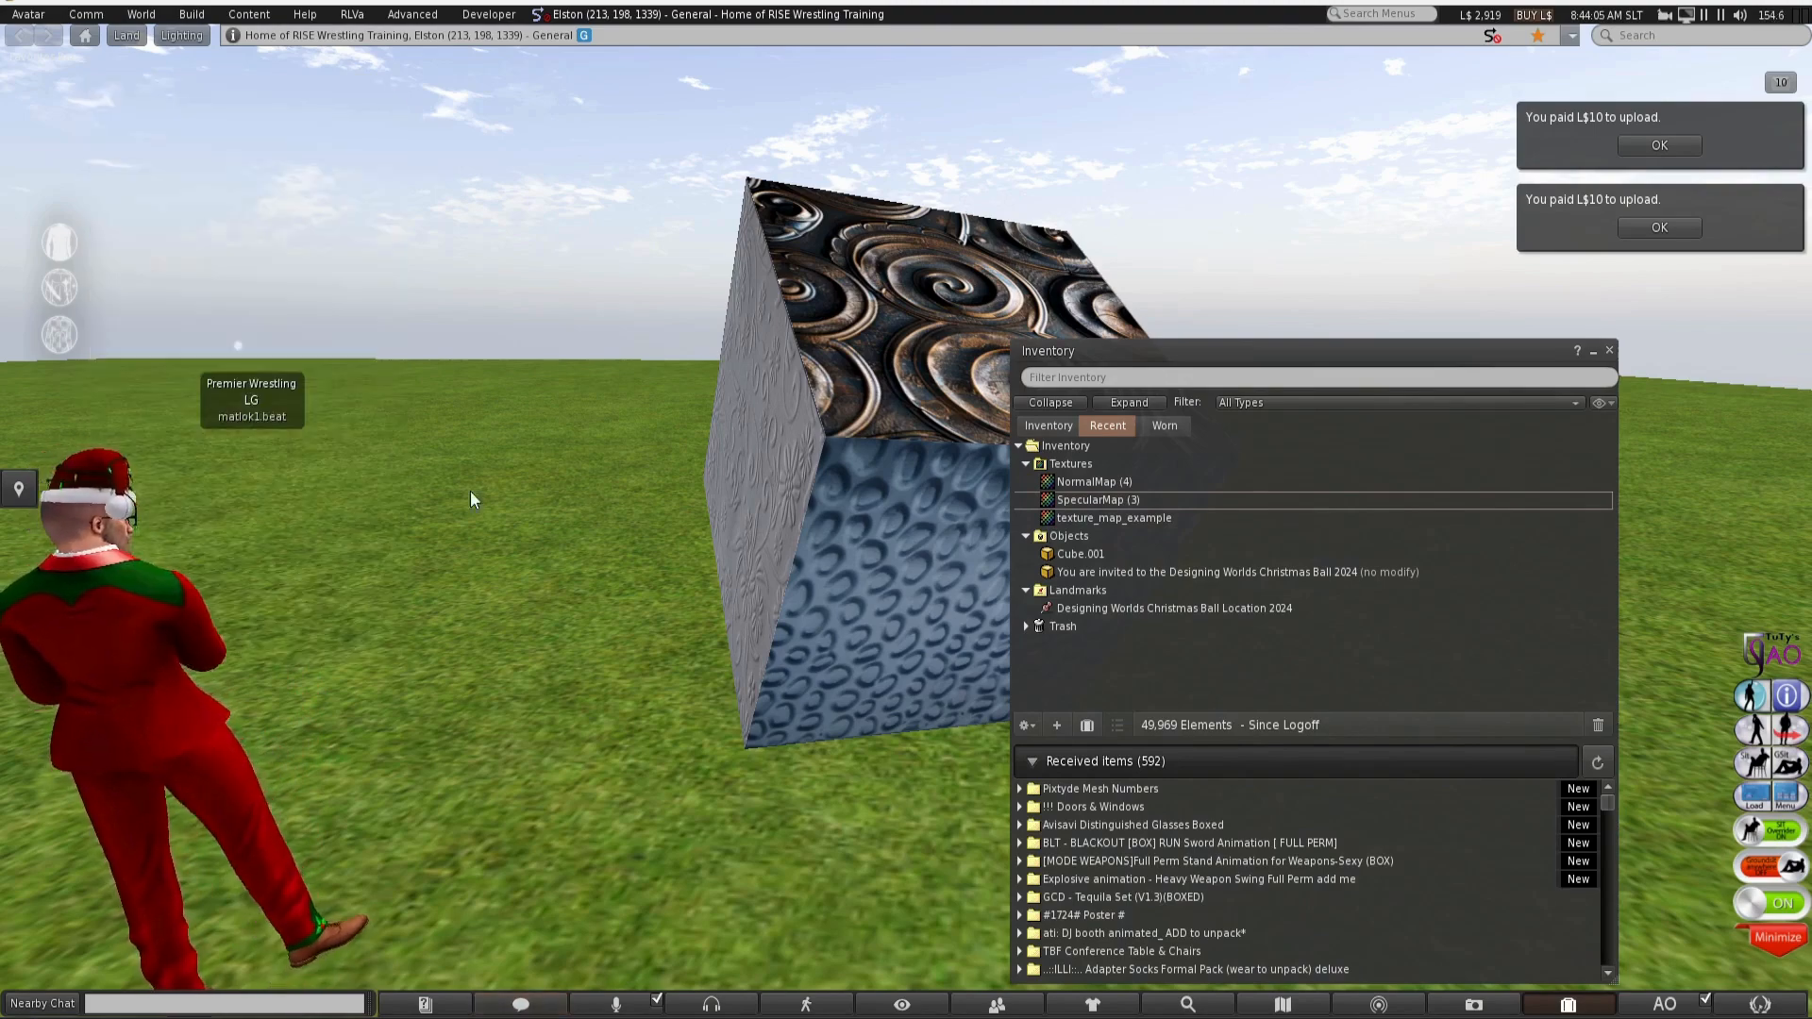
Open the cube for editing and apply NormalMap (4) as its Blinn-Phong normal texture
{"action": "left_click_drag", "start_coordinate": [1292, 340], "coordinate": [1441, 311]}
{"action": "right_click", "coordinate": [935, 388]}
{"action": "left_click", "coordinate": [964, 427]}
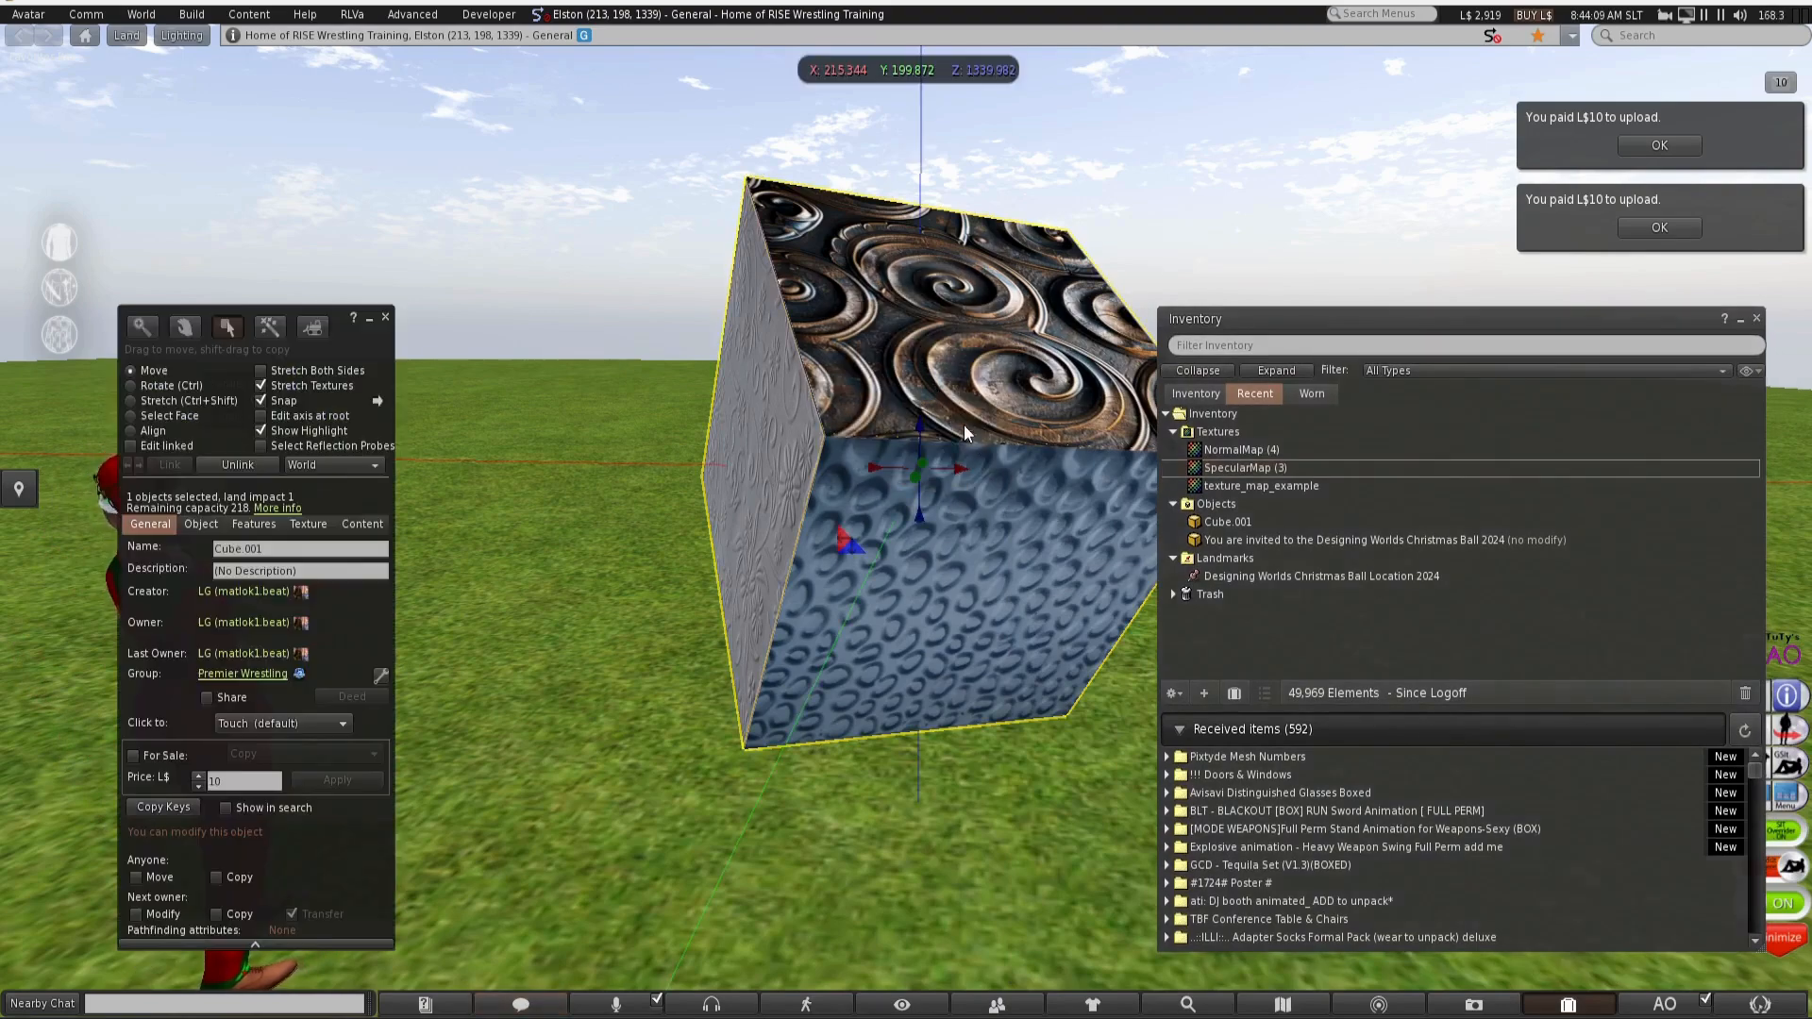
{"action": "left_click_drag", "start_coordinate": [296, 335], "coordinate": [584, 178]}
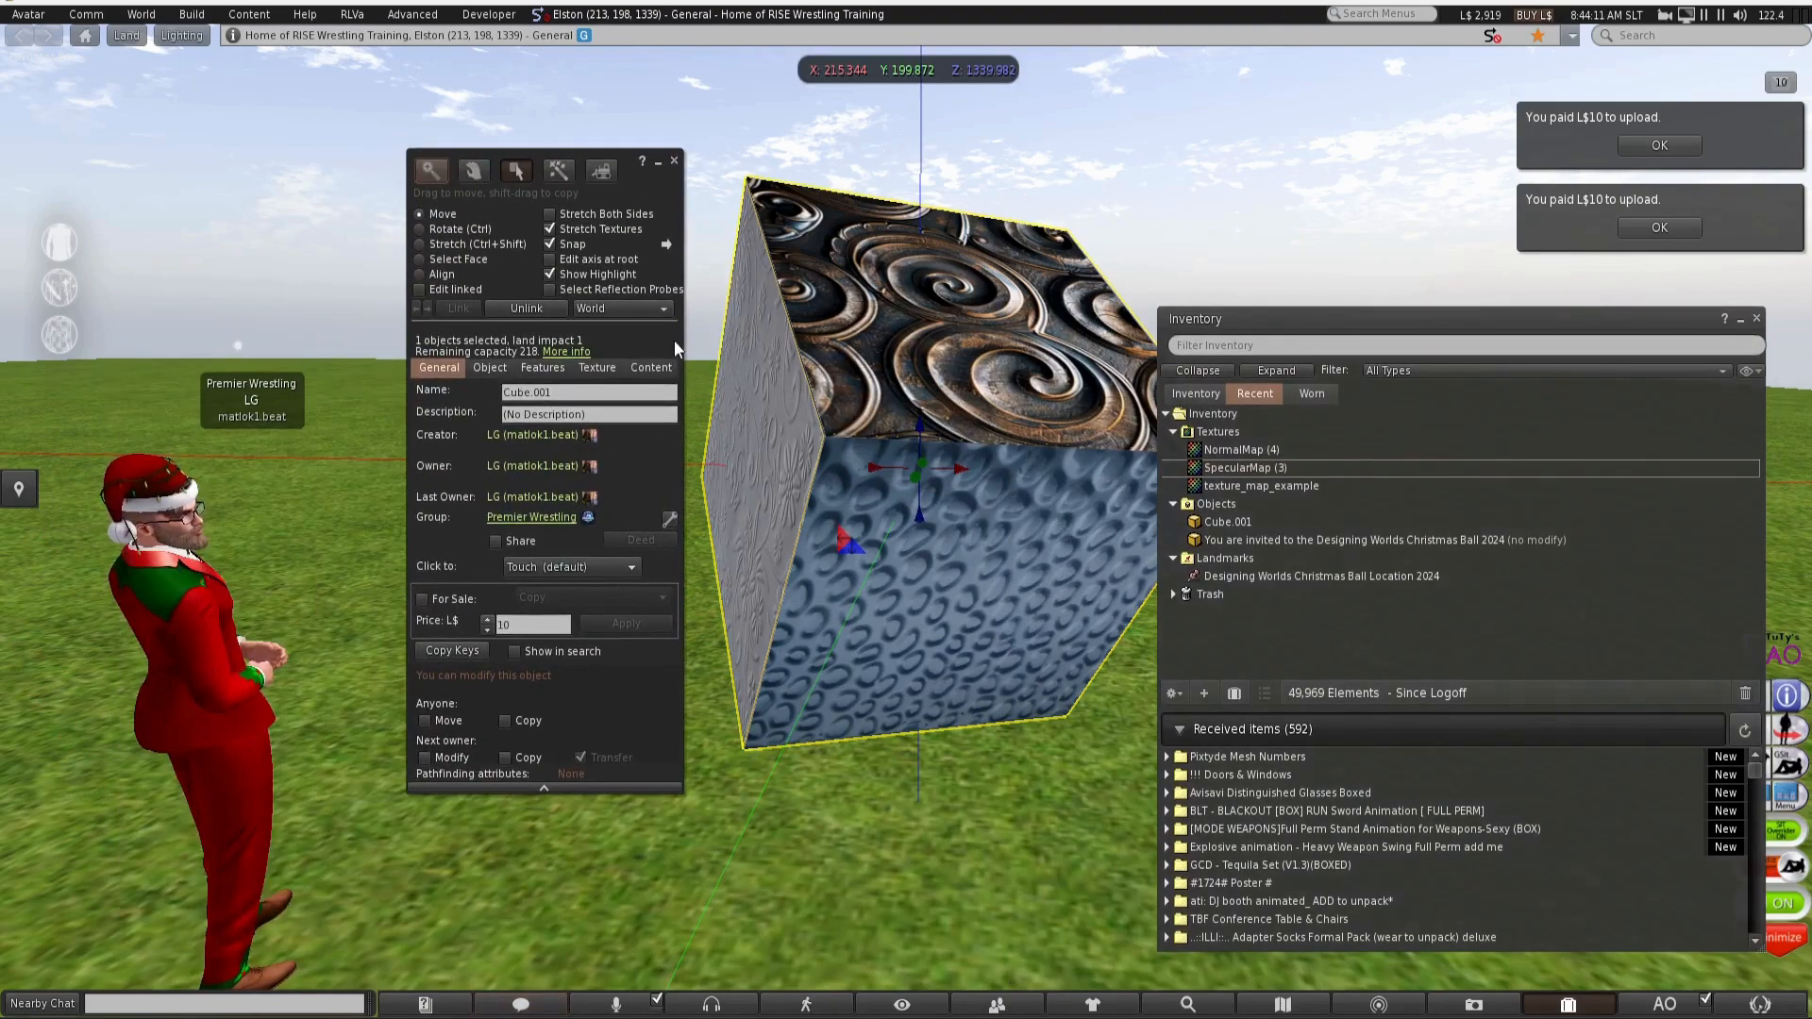
{"action": "left_click", "coordinate": [595, 369]}
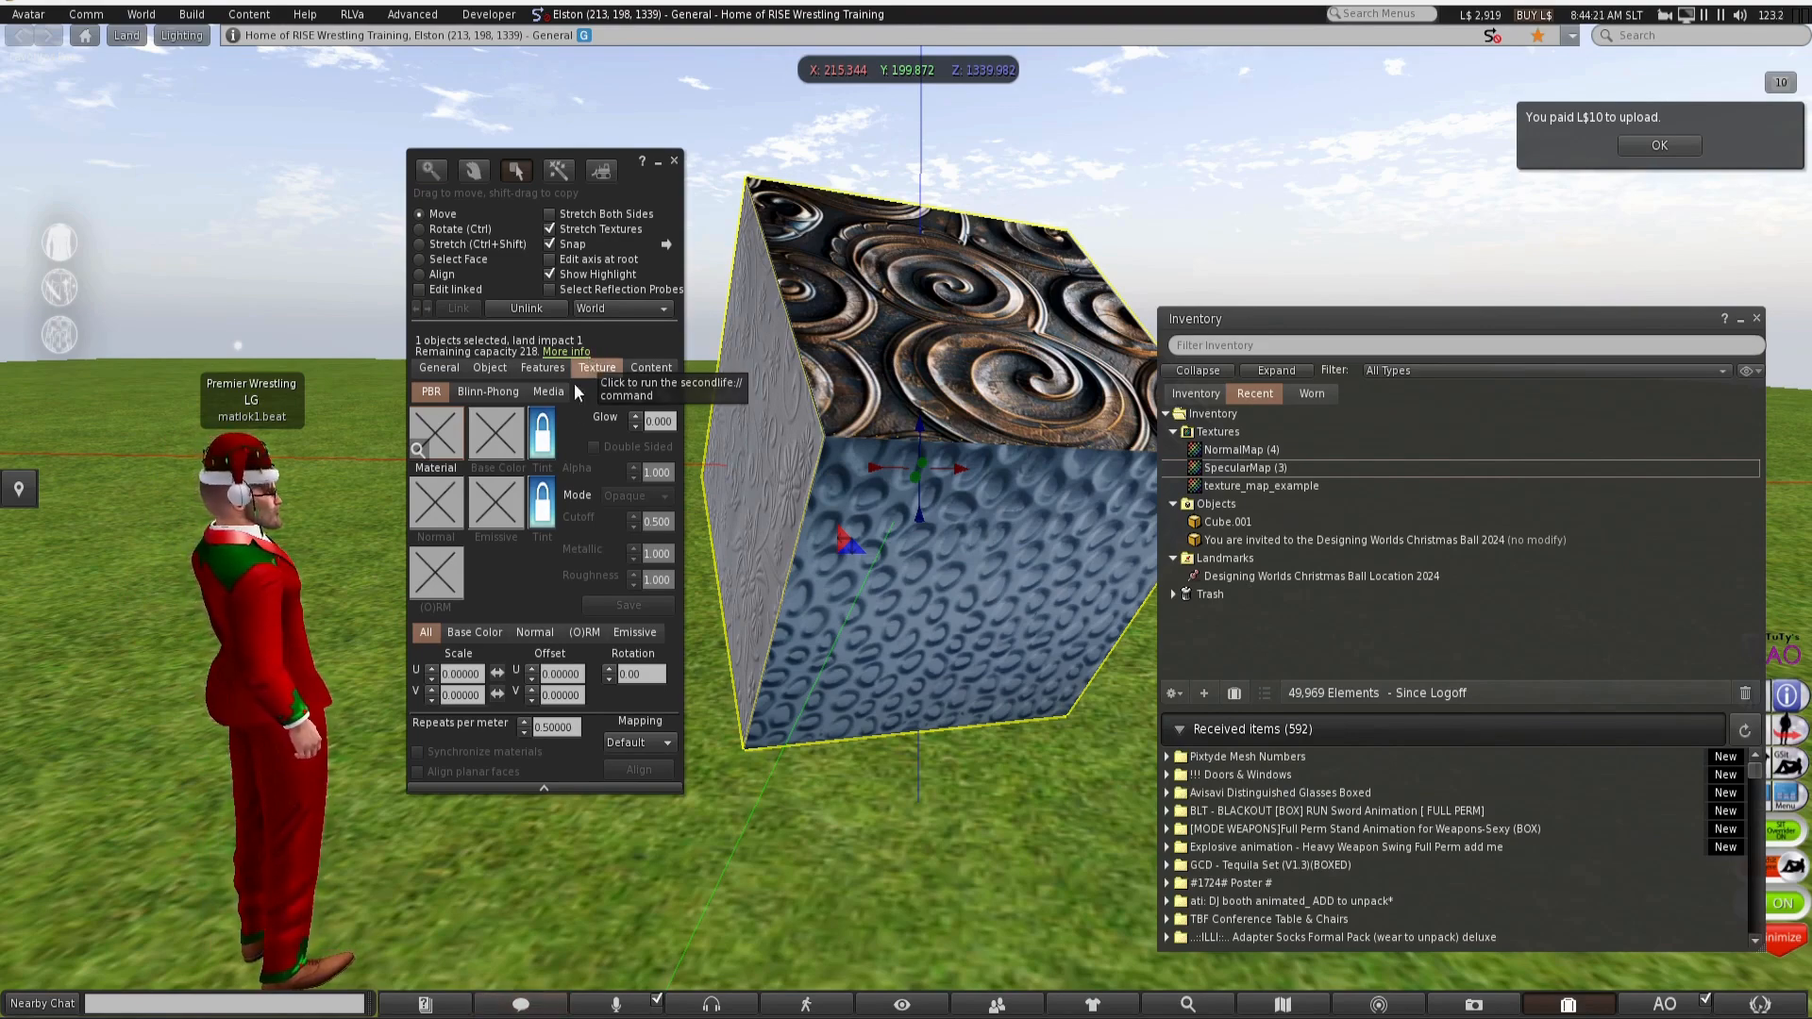
{"action": "left_click", "coordinate": [487, 397]}
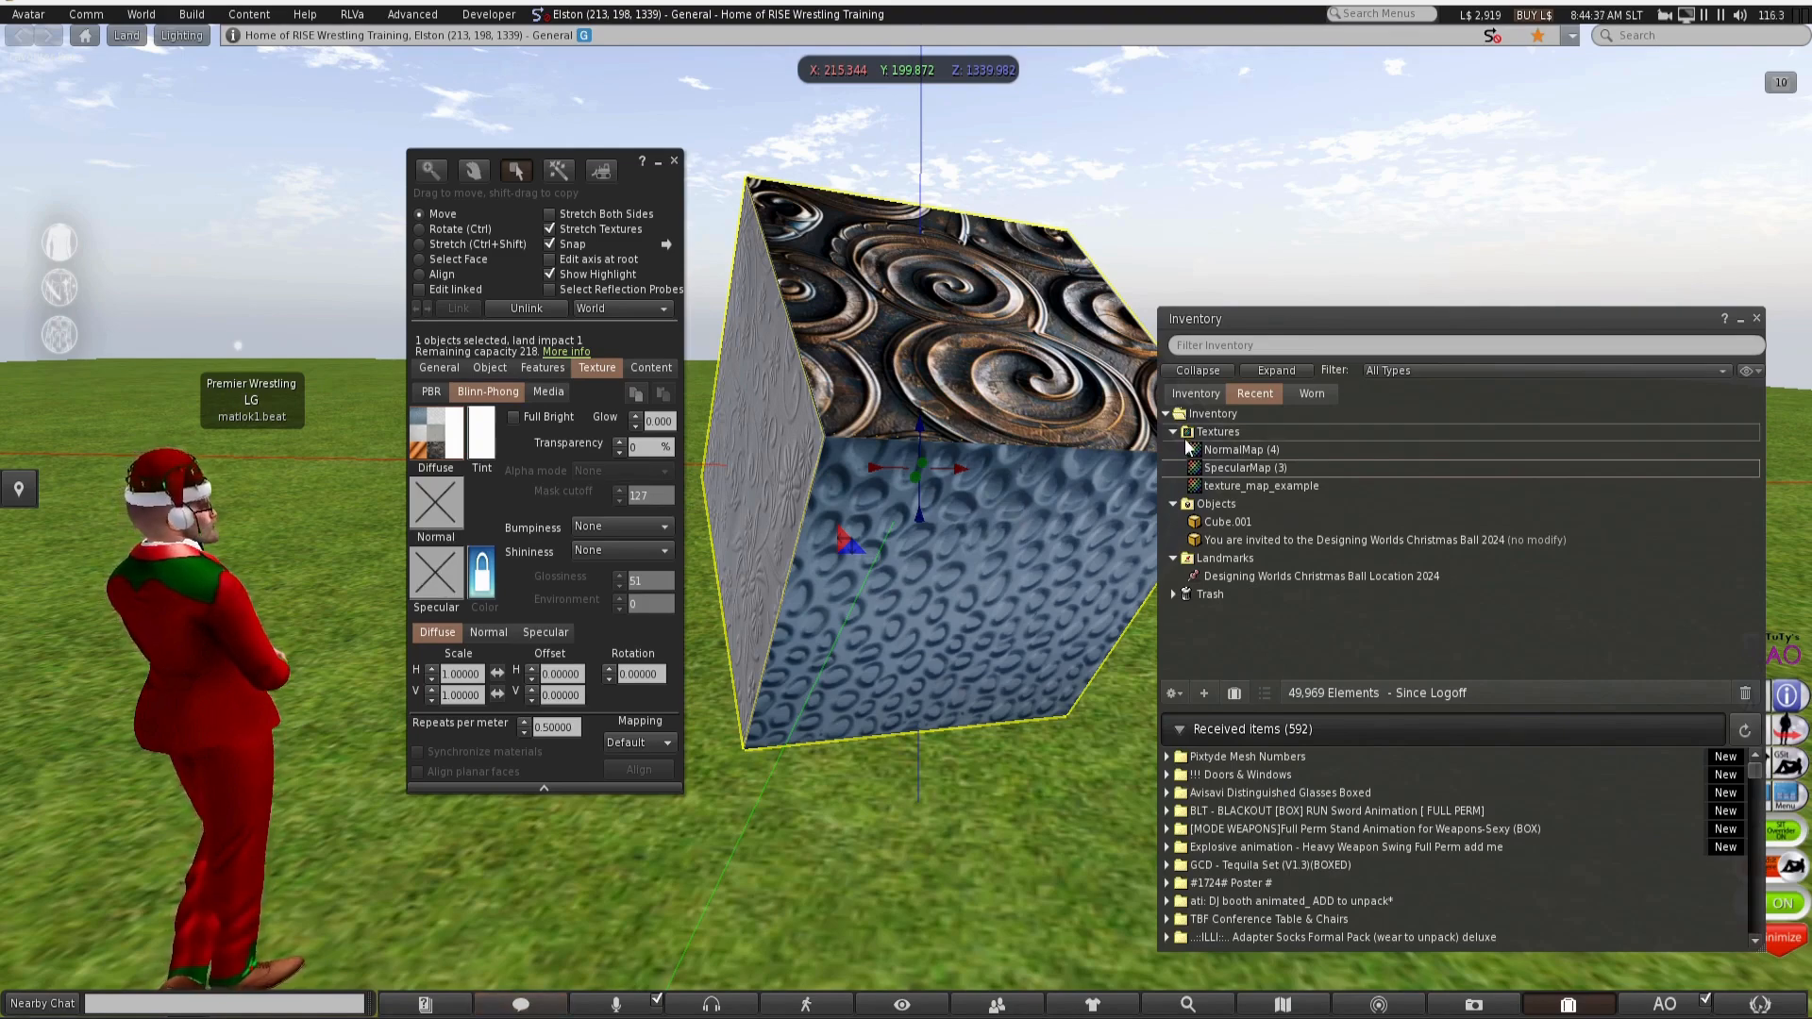
{"action": "left_click_drag", "start_coordinate": [1205, 457], "coordinate": [439, 518]}
Apply SpecularMap (3) as the cube's Blinn-Phong specular texture, and close the inventory and the object editor
{"action": "left_click_drag", "start_coordinate": [1242, 469], "coordinate": [828, 547]}
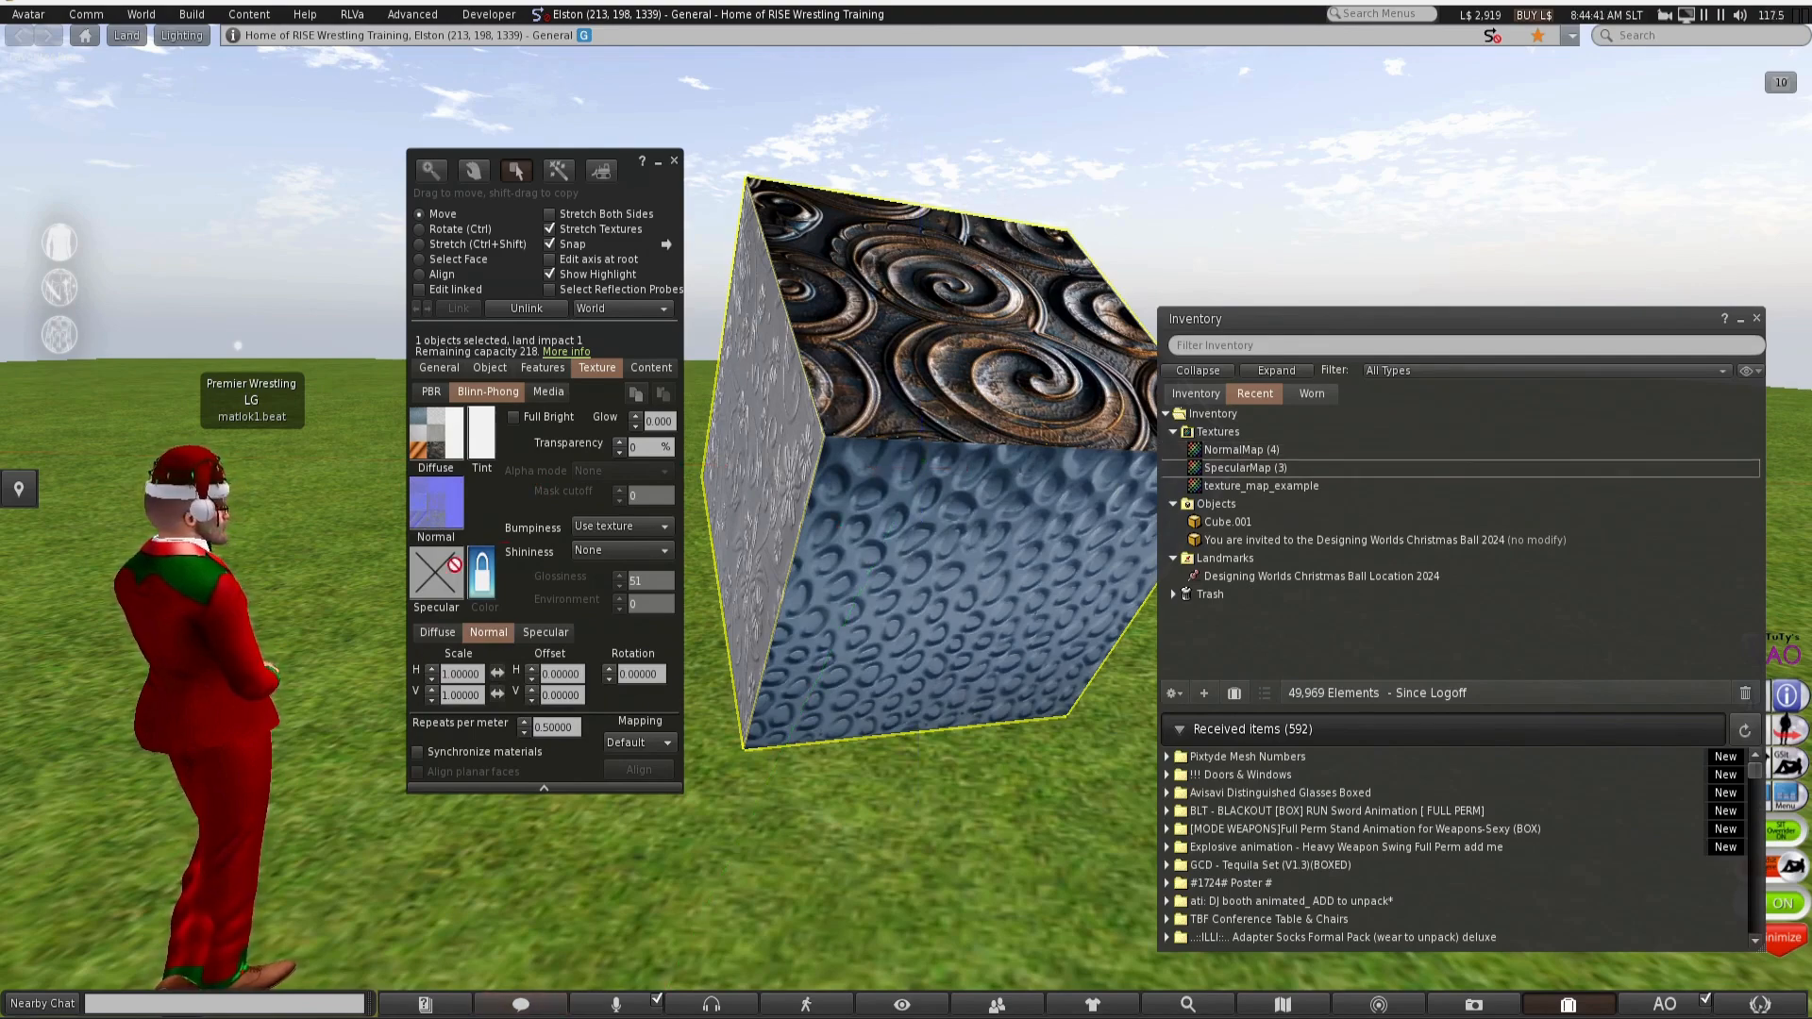
{"action": "left_click_drag", "start_coordinate": [436, 575], "coordinate": [436, 574]}
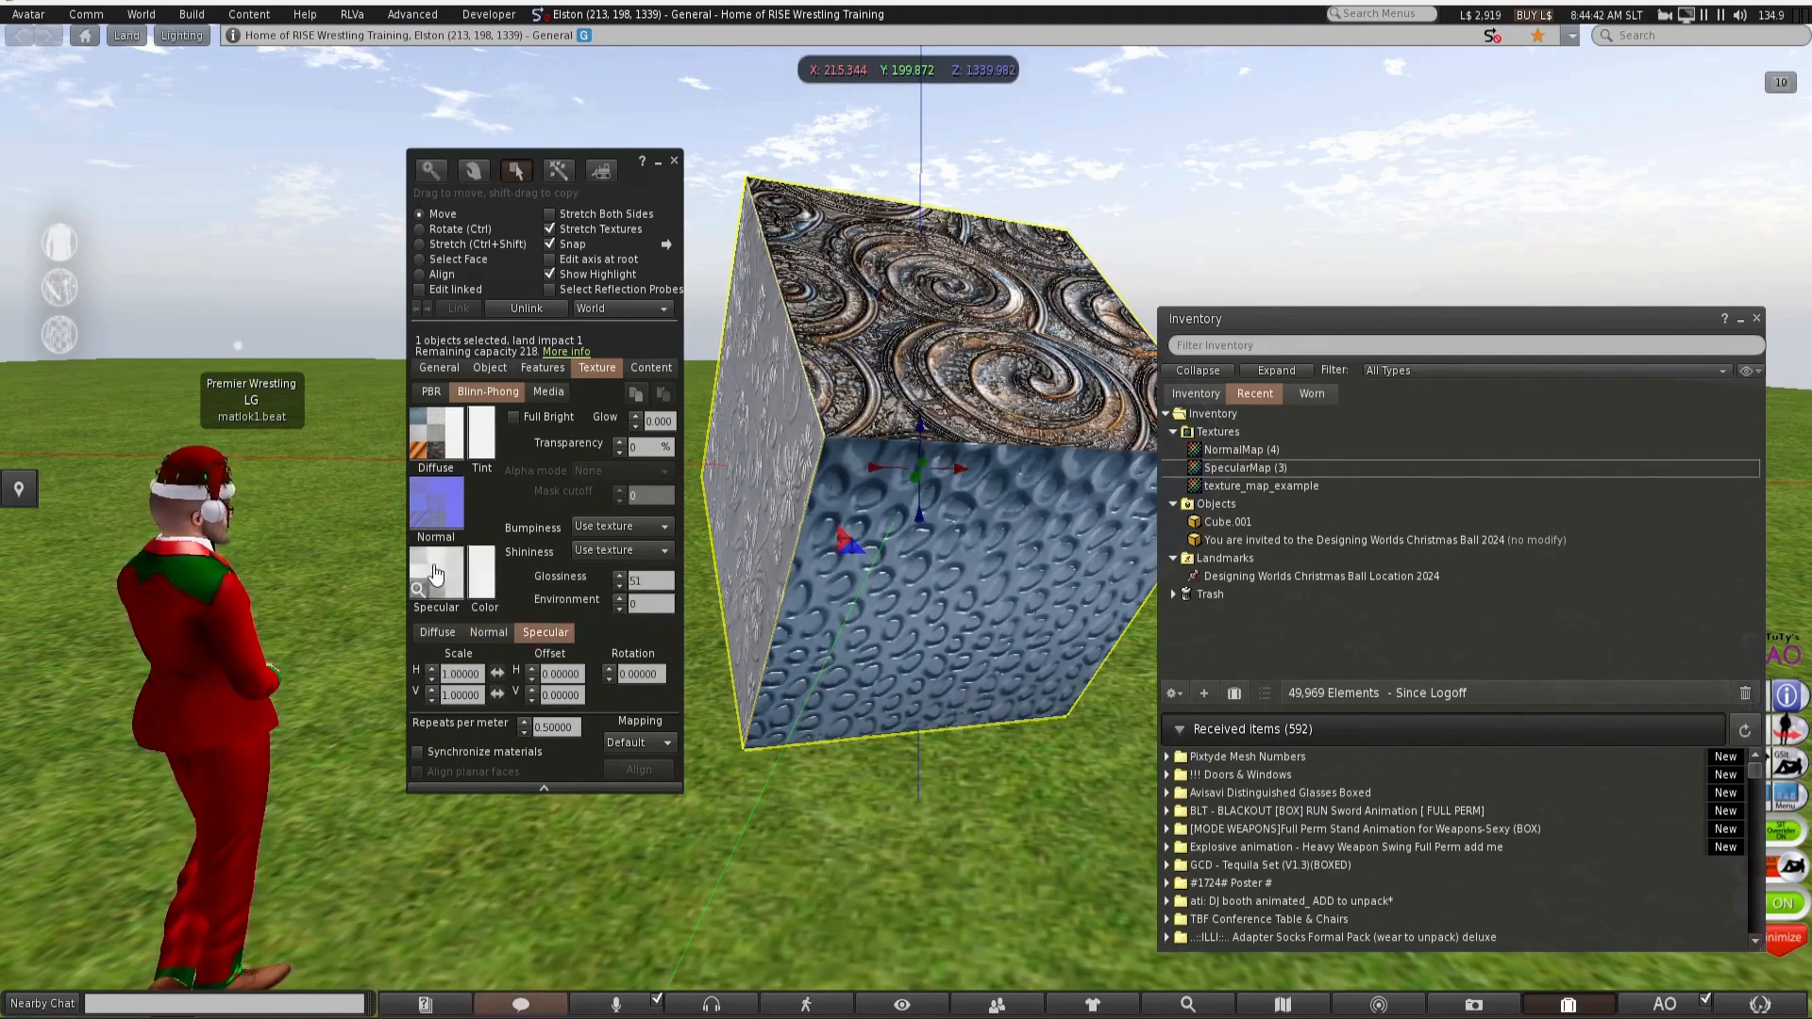
{"action": "left_click", "coordinate": [1752, 320]}
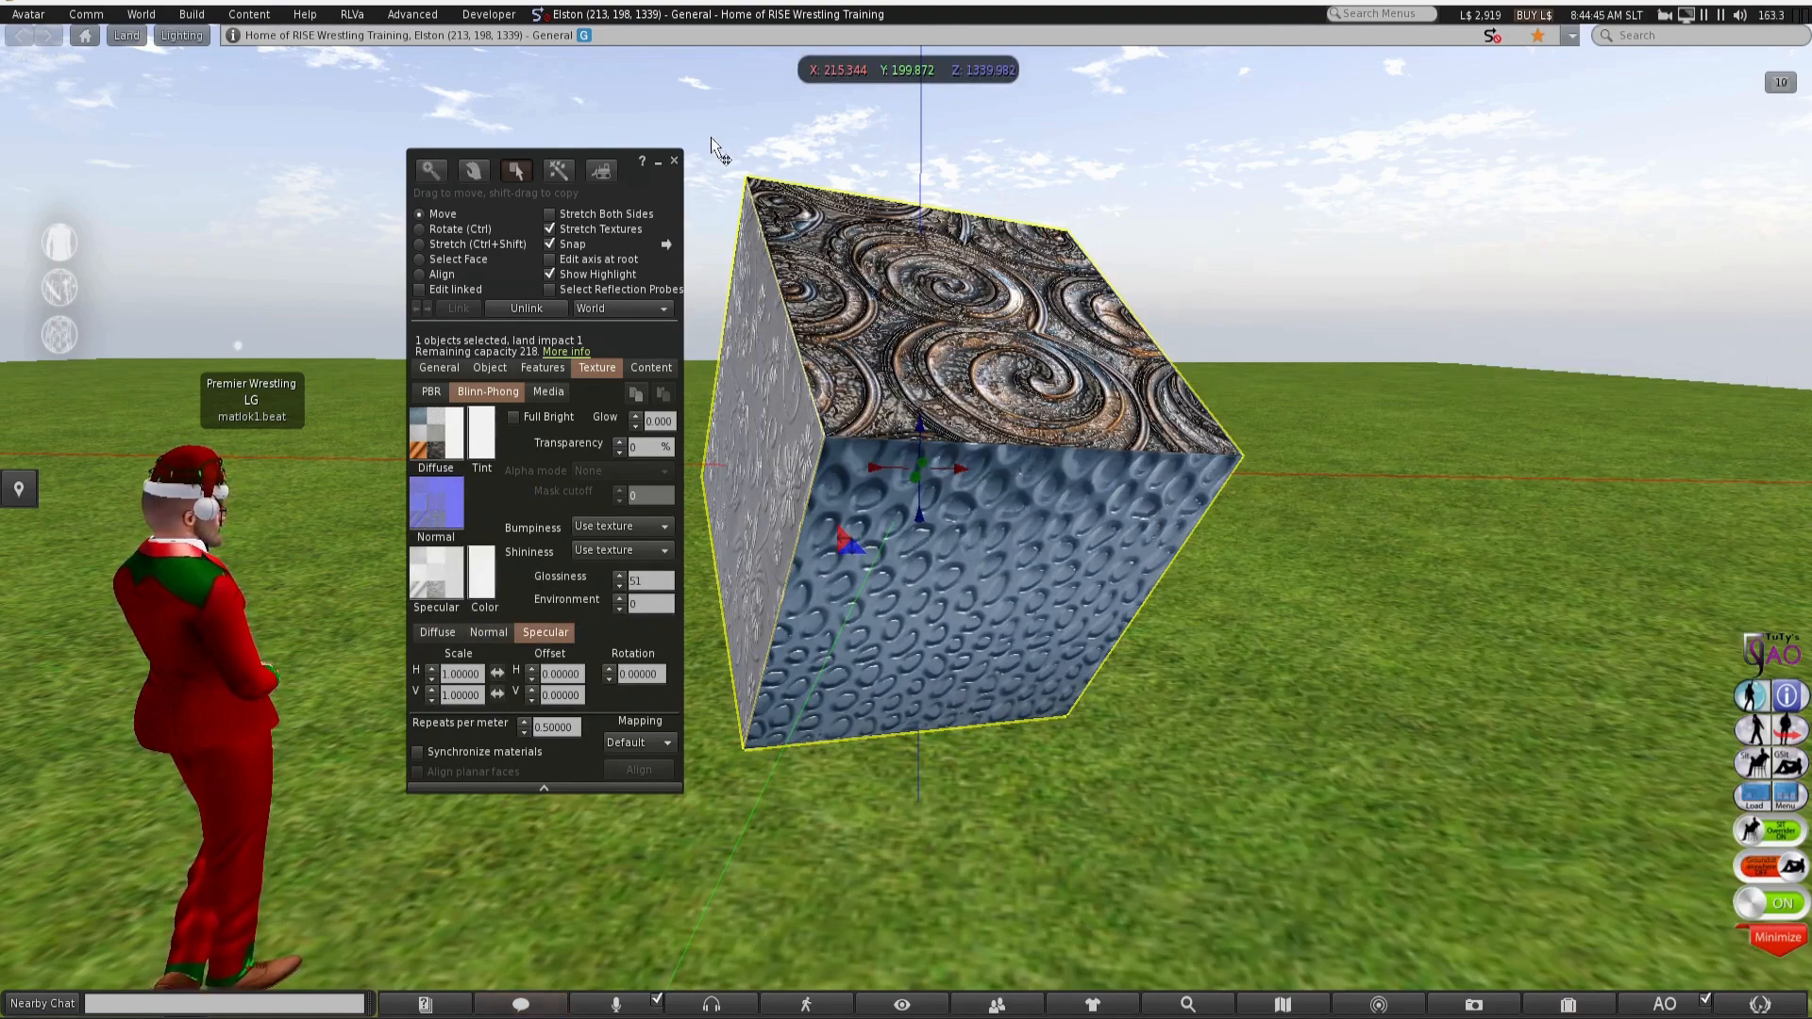
{"action": "left_click", "coordinate": [674, 161]}
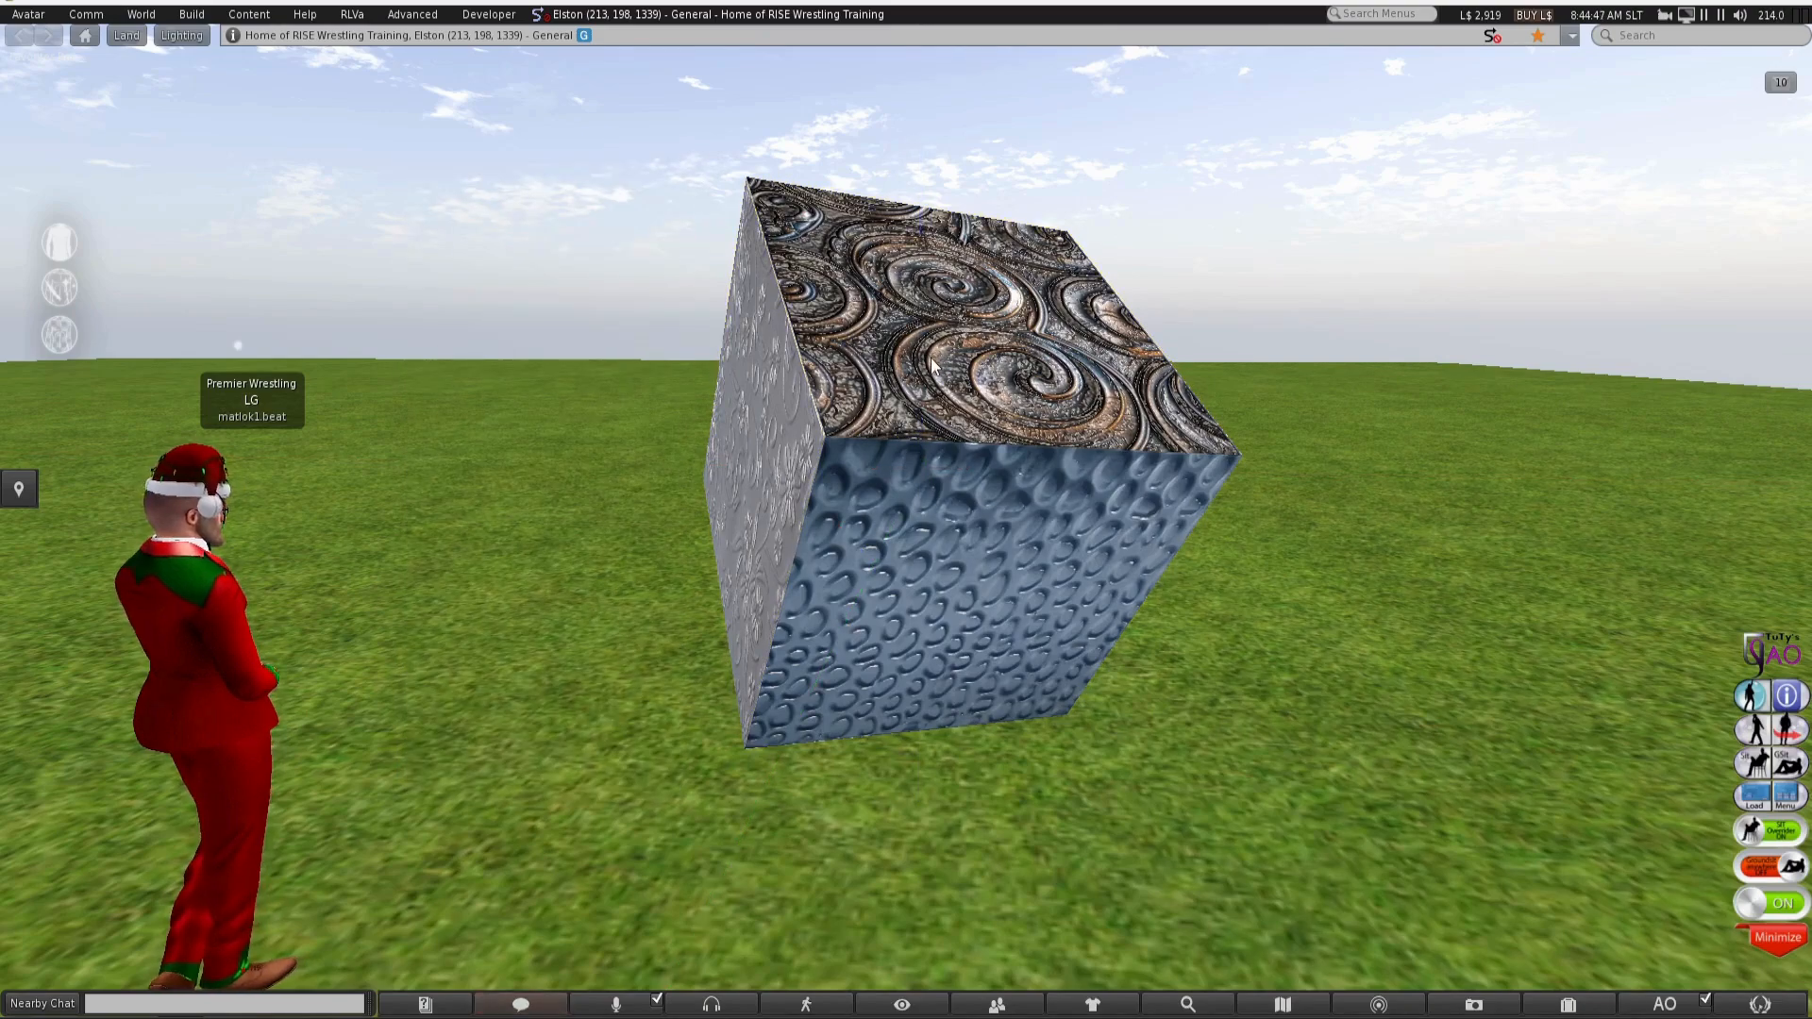
Examine the relief and shine of the normal and specular maps on the cube's faces from several angles and close up
{"action": "left_click_drag", "start_coordinate": [932, 366], "coordinate": [468, 323], "text": "alt"}
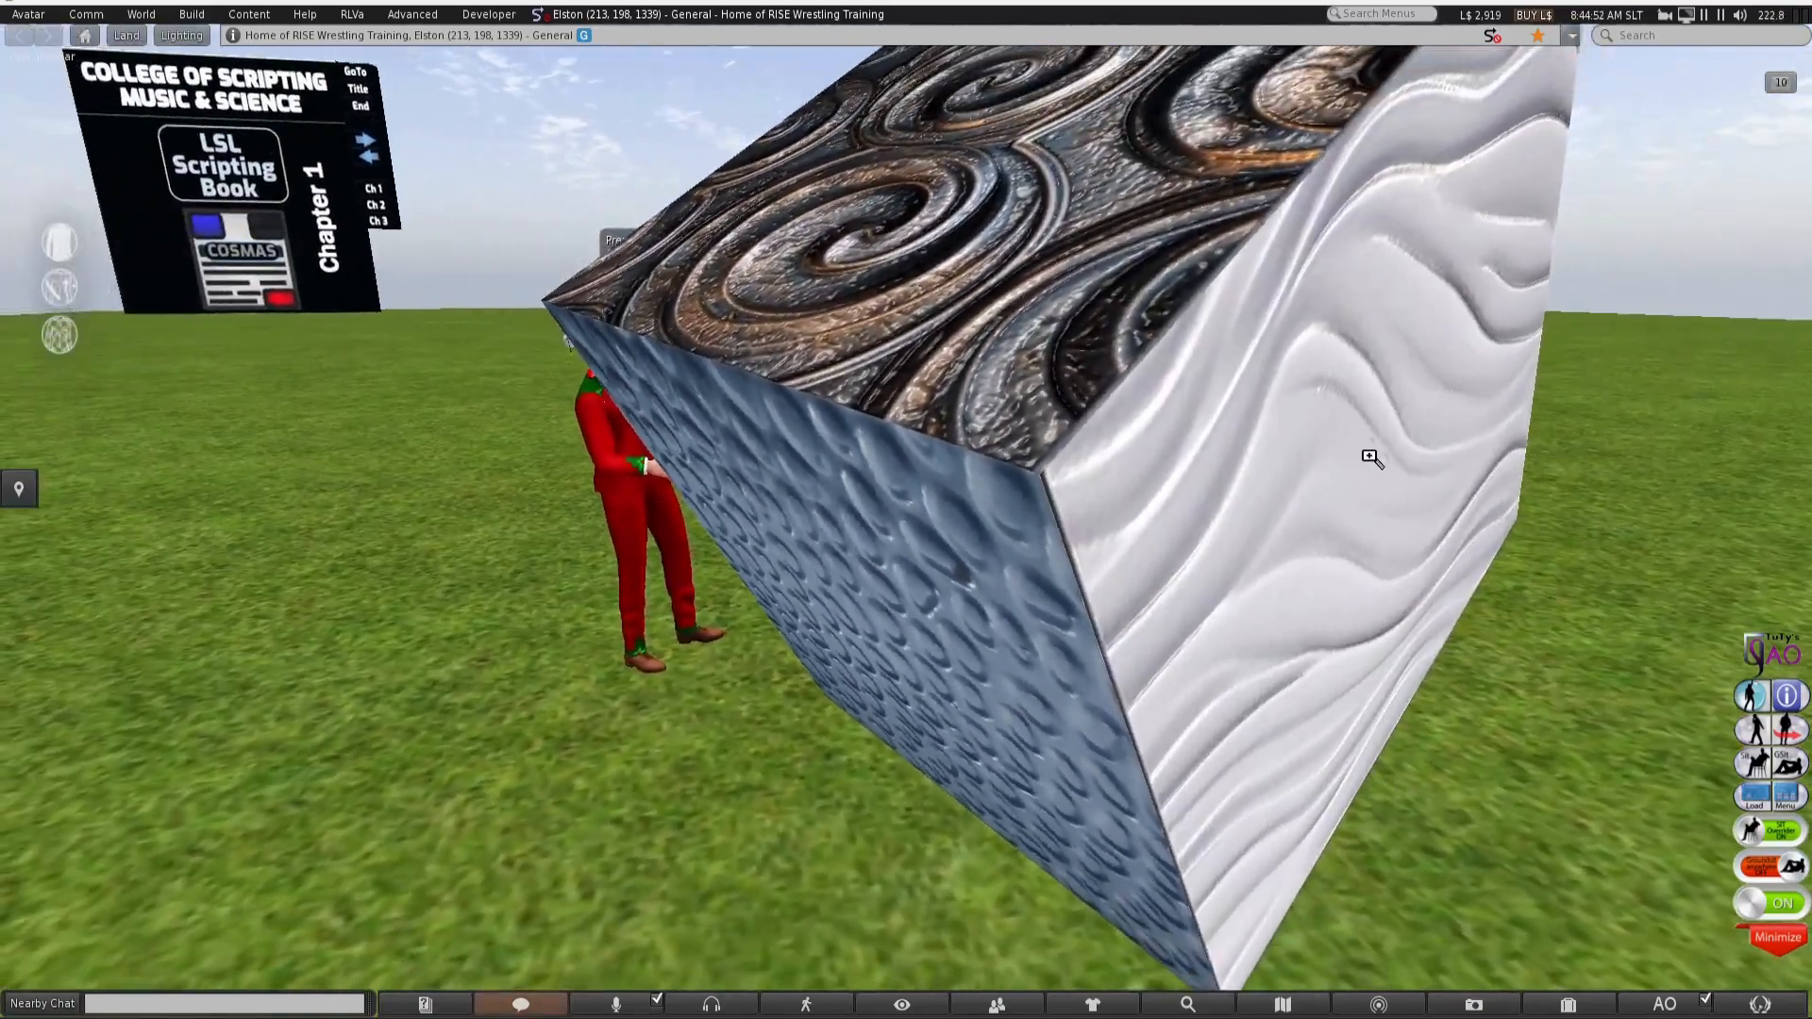
{"action": "left_click_drag", "start_coordinate": [1372, 457], "coordinate": [717, 500], "text": "alt"}
{"action": "left_click_drag", "start_coordinate": [1379, 607], "coordinate": [1321, 604], "text": "alt"}
{"action": "left_click_drag", "start_coordinate": [821, 647], "coordinate": [812, 510], "text": "alt"}
{"action": "left_click_drag", "start_coordinate": [1023, 336], "coordinate": [906, 472], "text": "alt"}
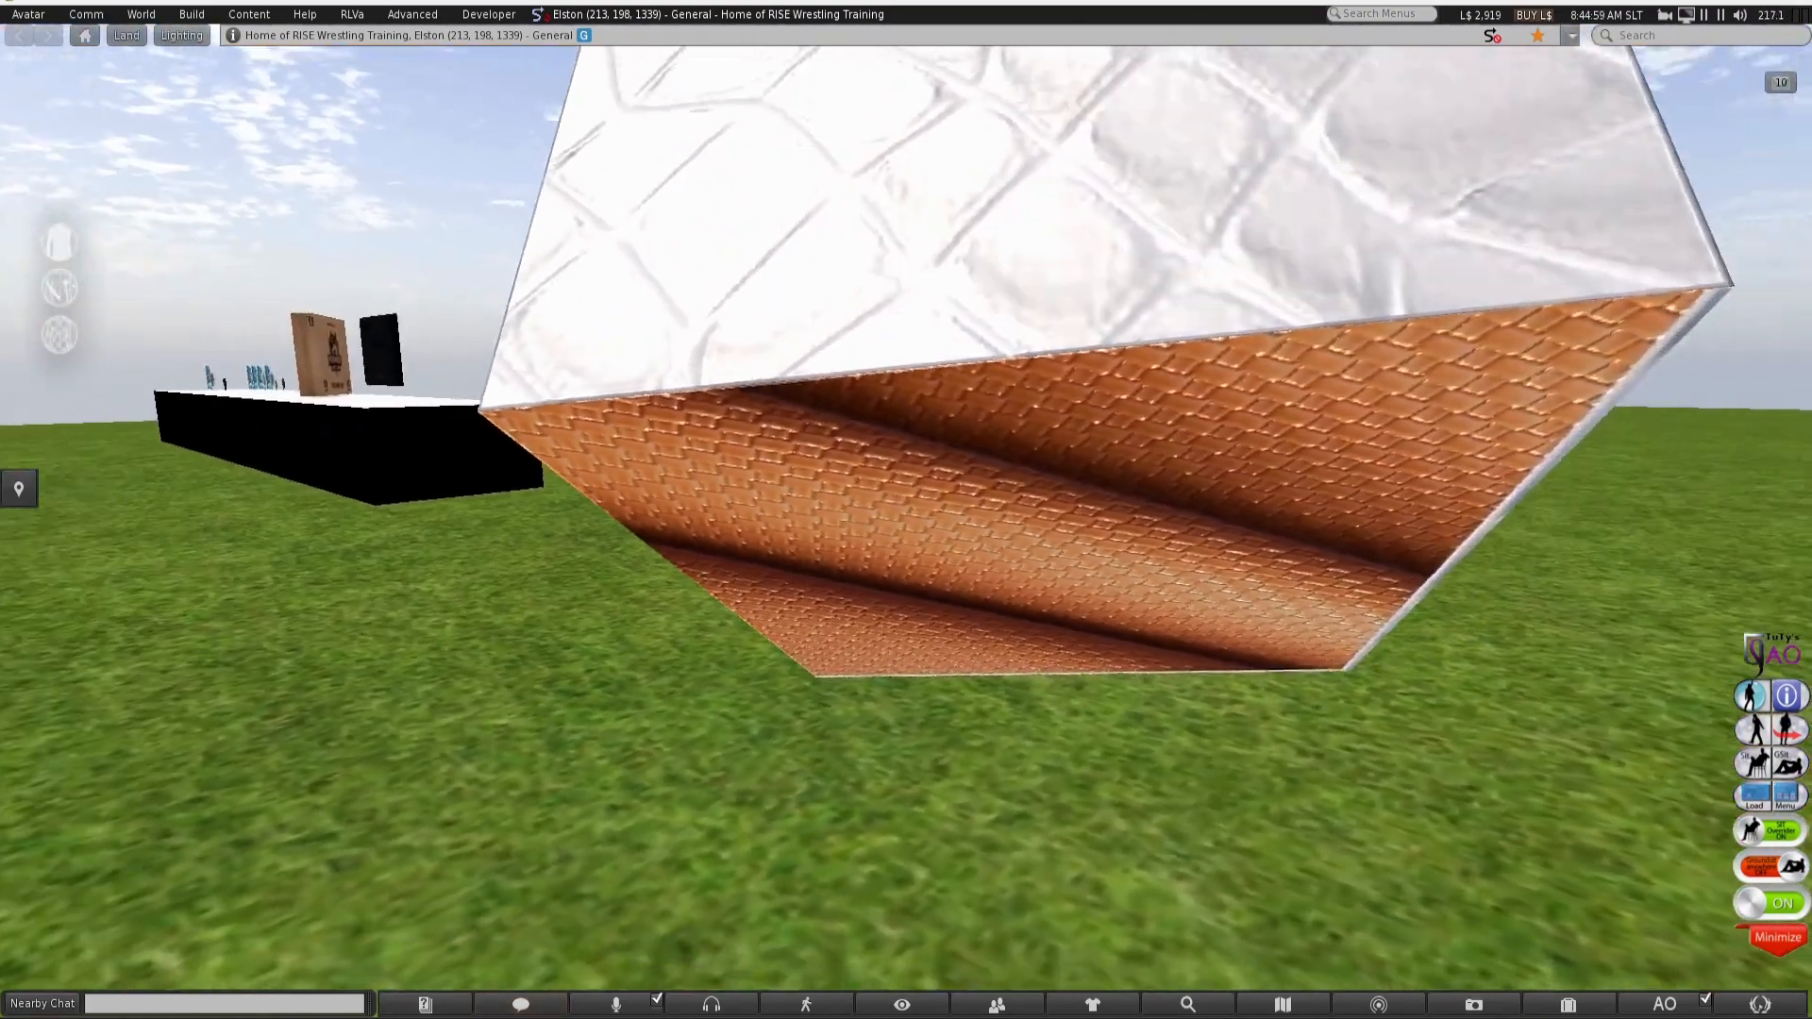
{"action": "left_click_drag", "start_coordinate": [1252, 508], "coordinate": [1246, 486], "text": "alt"}
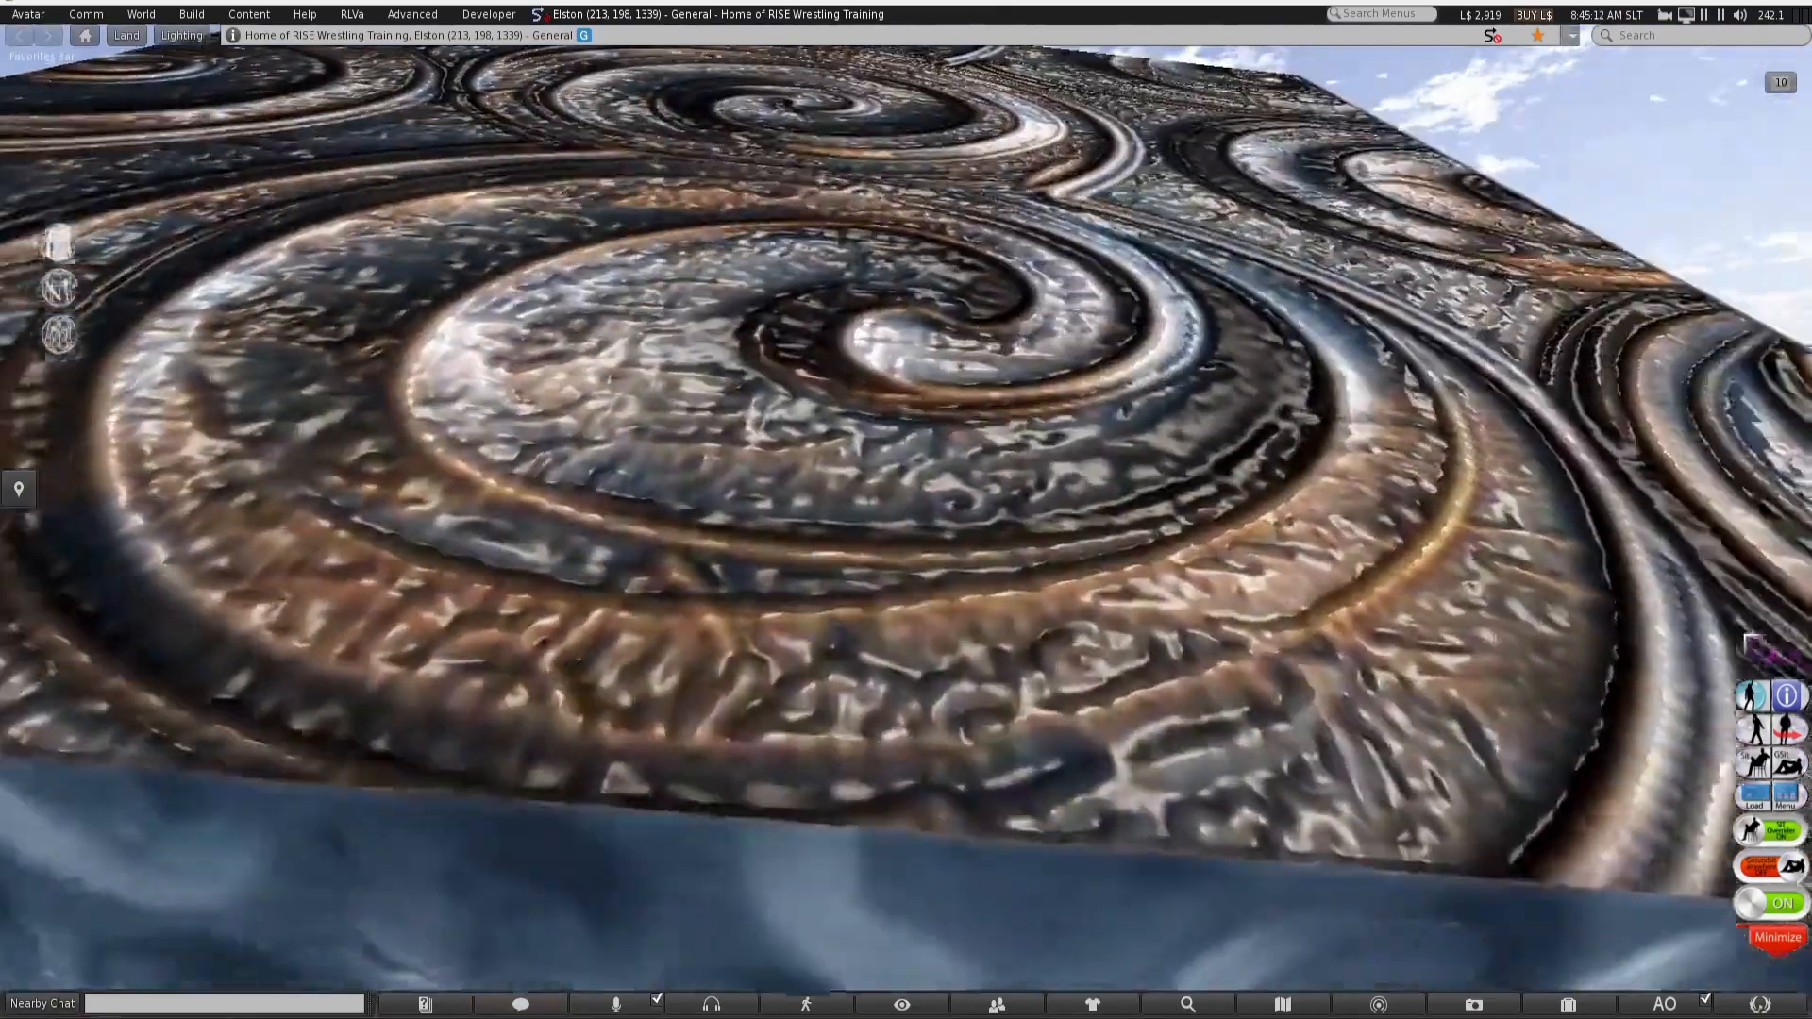
{"action": "left_click_drag", "start_coordinate": [906, 510], "coordinate": [354, 638], "text": "alt"}
{"action": "left_click_drag", "start_coordinate": [1011, 529], "coordinate": [882, 542], "text": "alt"}
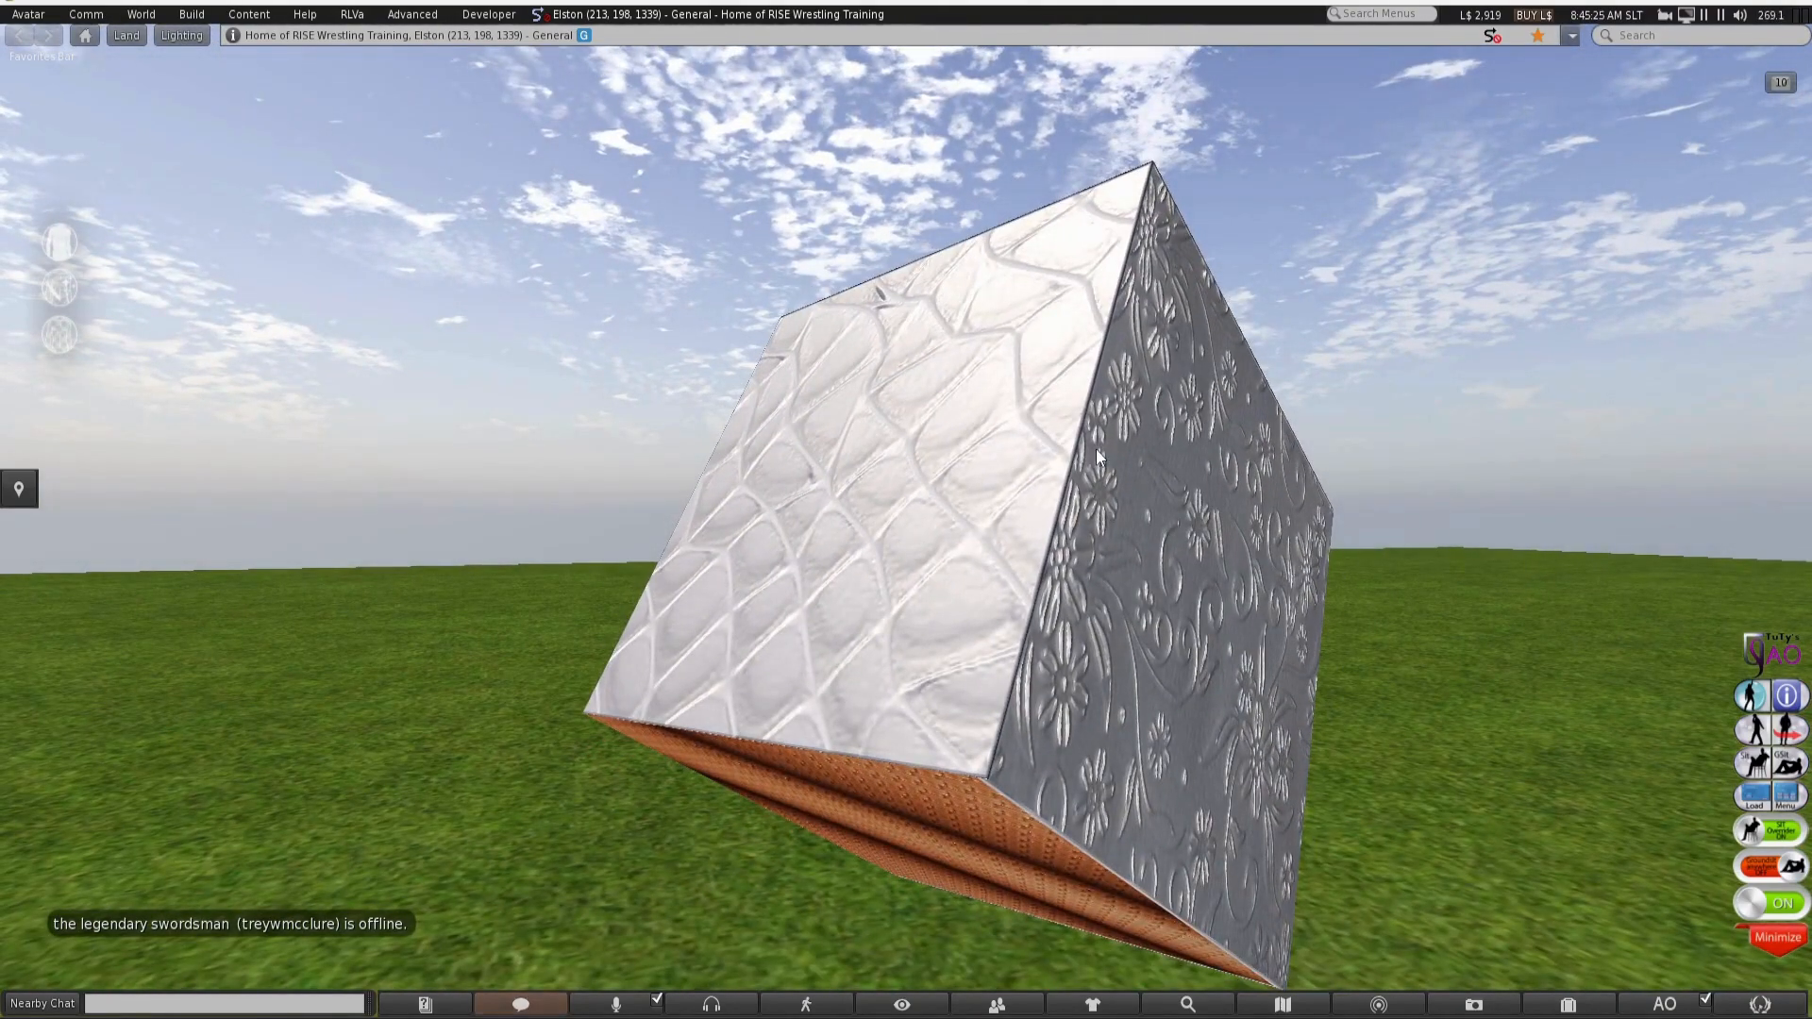